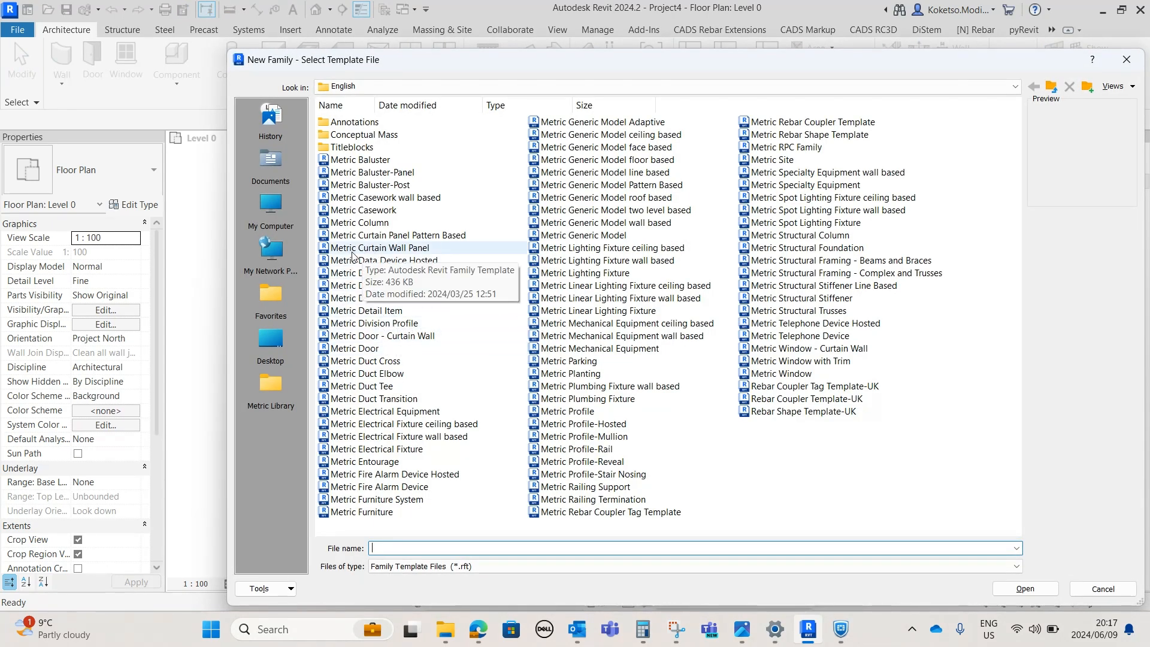
Create a new family from the Metric Curtain Wall Panel template.
left_click(364, 248)
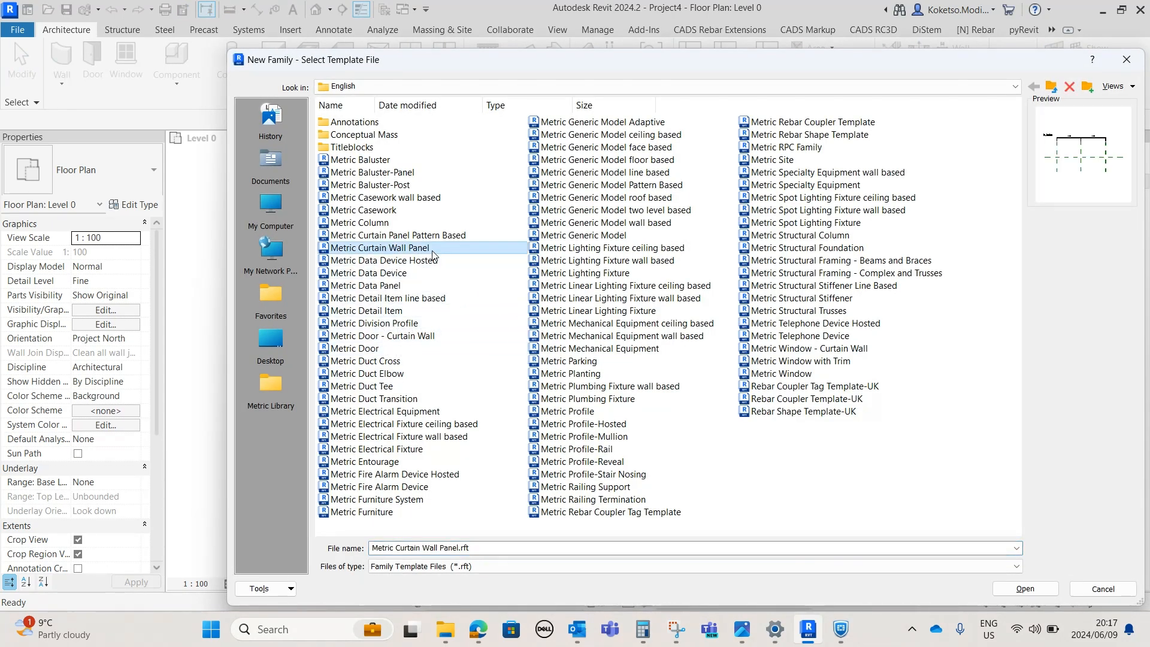
left_click(1024, 589)
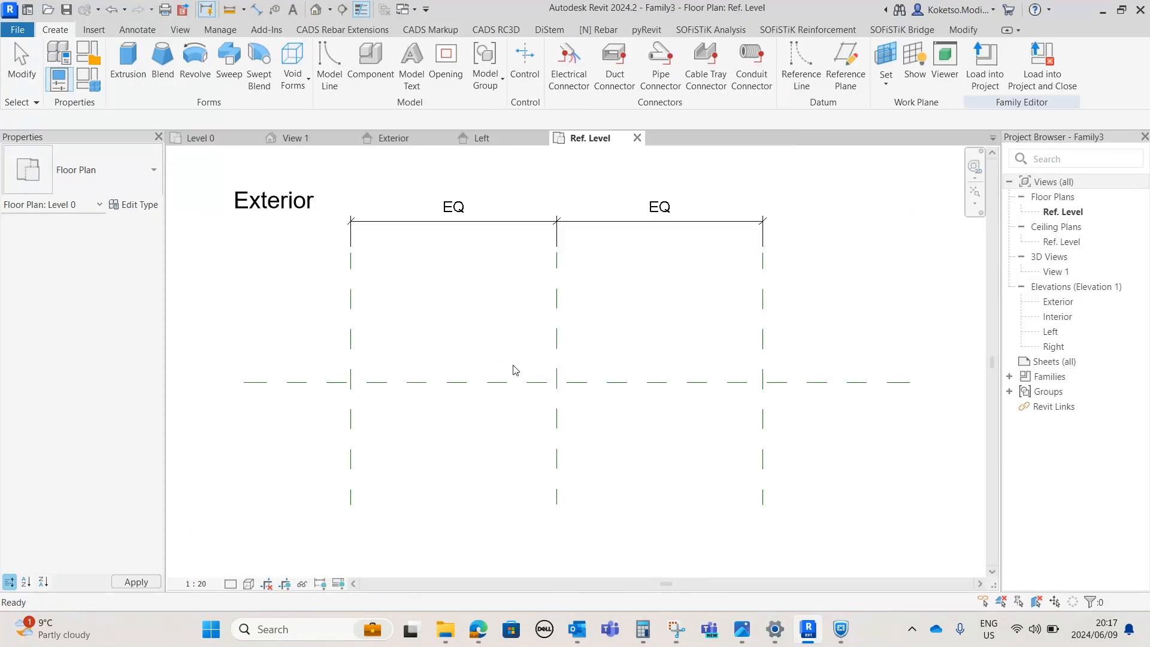
scroll(677, 328, "down", 1)
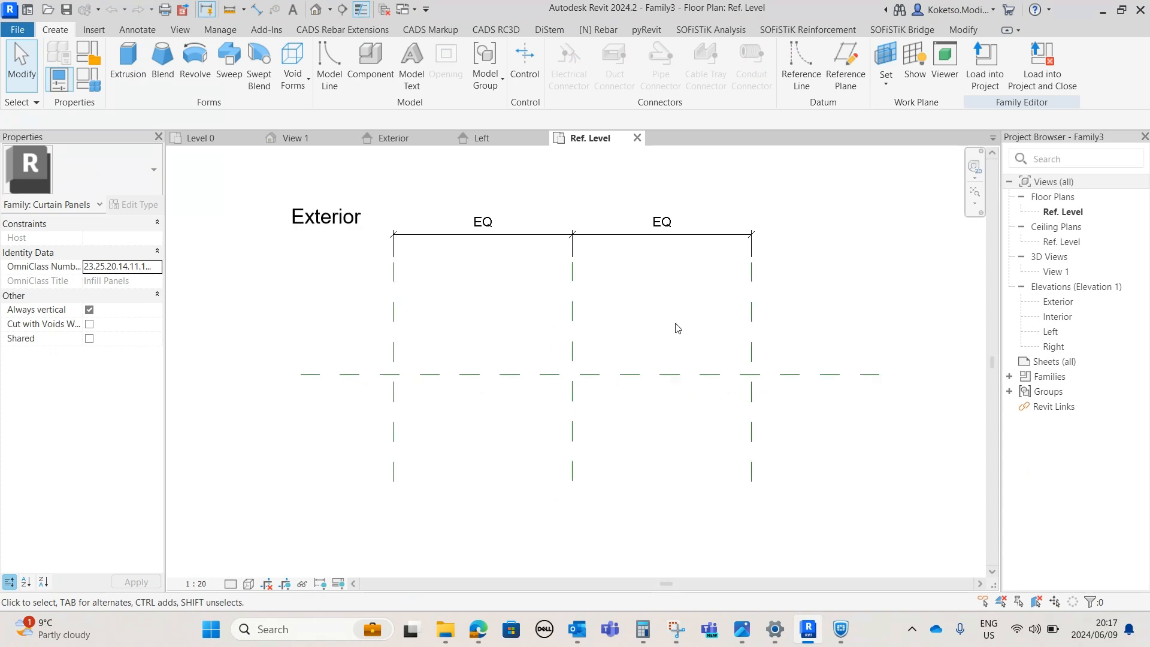
scroll(576, 368, "down", 1)
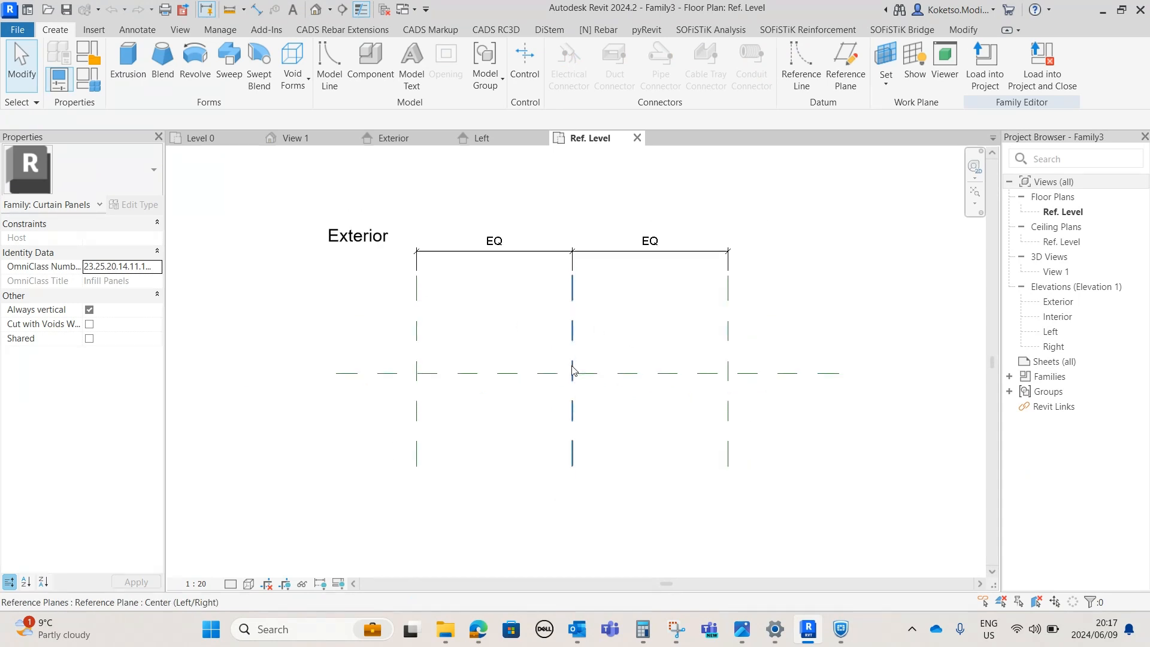
scroll(635, 355, "up", 1)
middle_click_drag(636, 358, 618, 352)
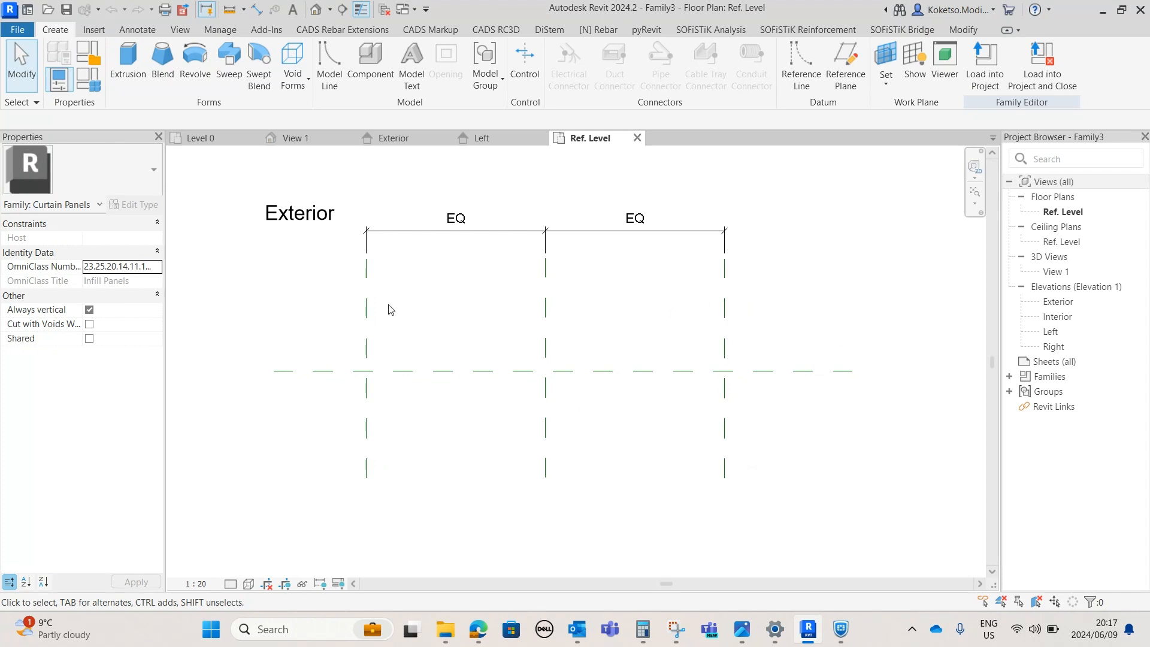
Open the Interior elevation and inspect the reference planes that bound the curtain panel.
double_click(1058, 318)
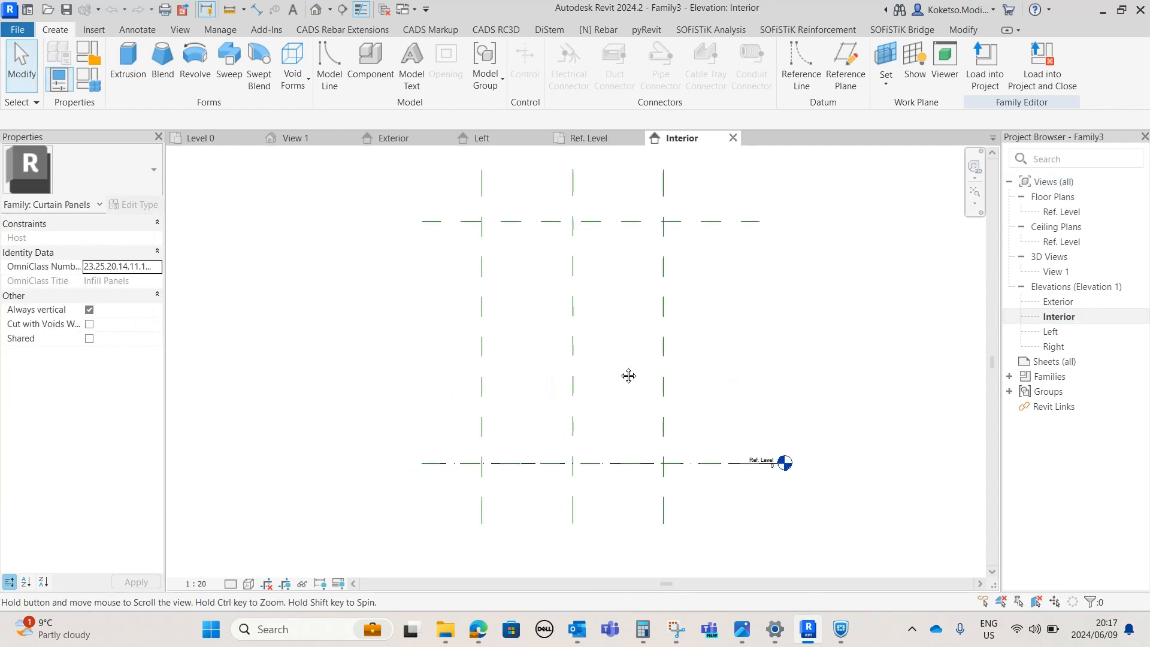
middle_click_drag(602, 372, 600, 374)
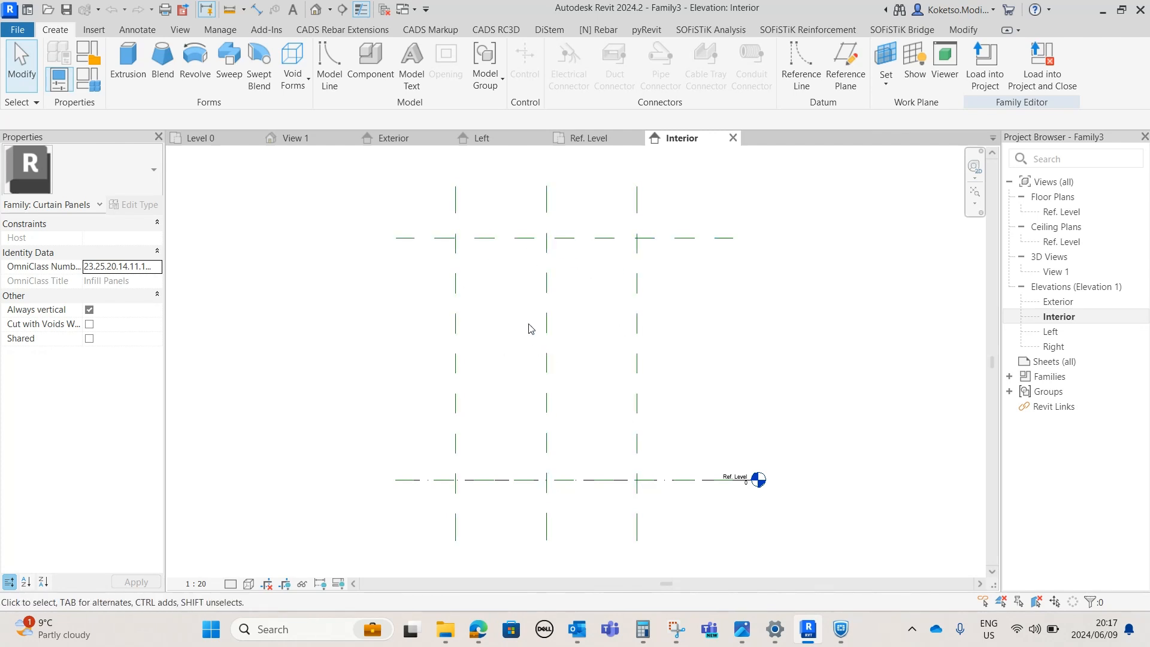
left_click(462, 276)
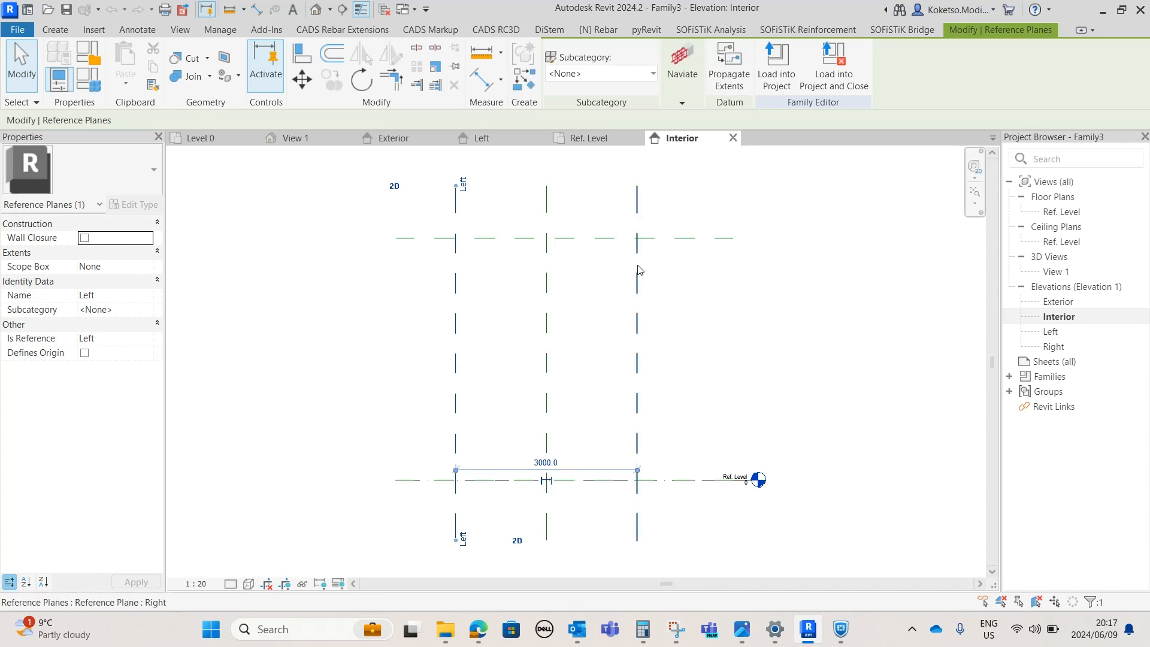
left_click(665, 237)
left_click(661, 354)
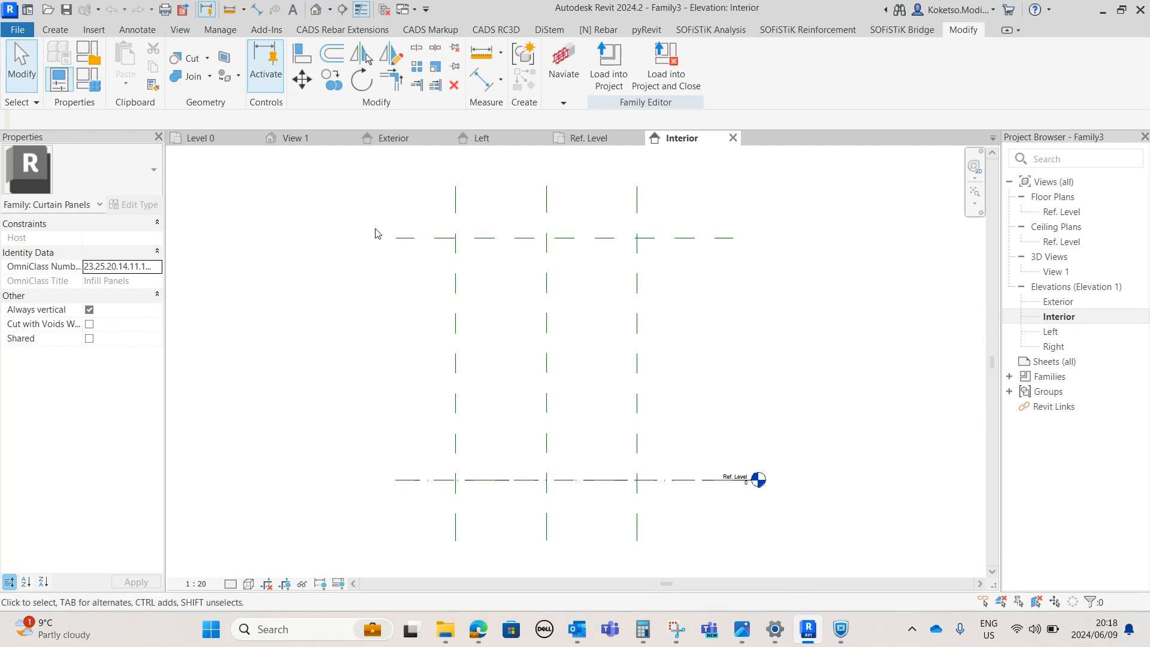
Start a Sweep and sketch its path along the top reference plane, from the left to the right reference plane.
left_click(55, 29)
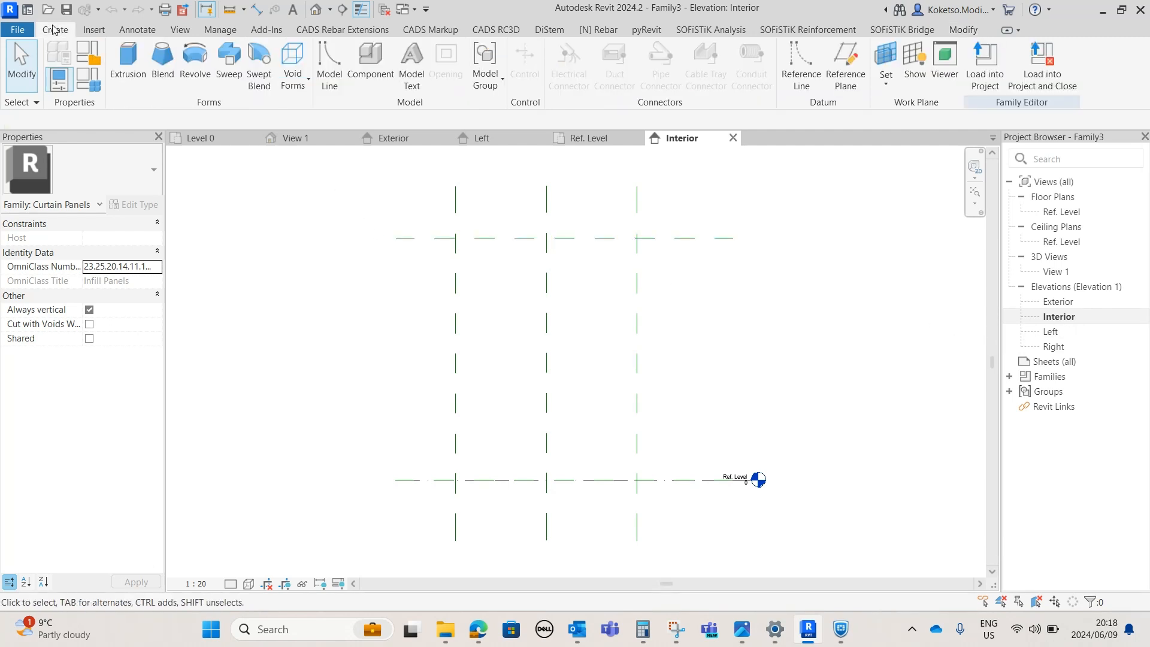
left_click(227, 63)
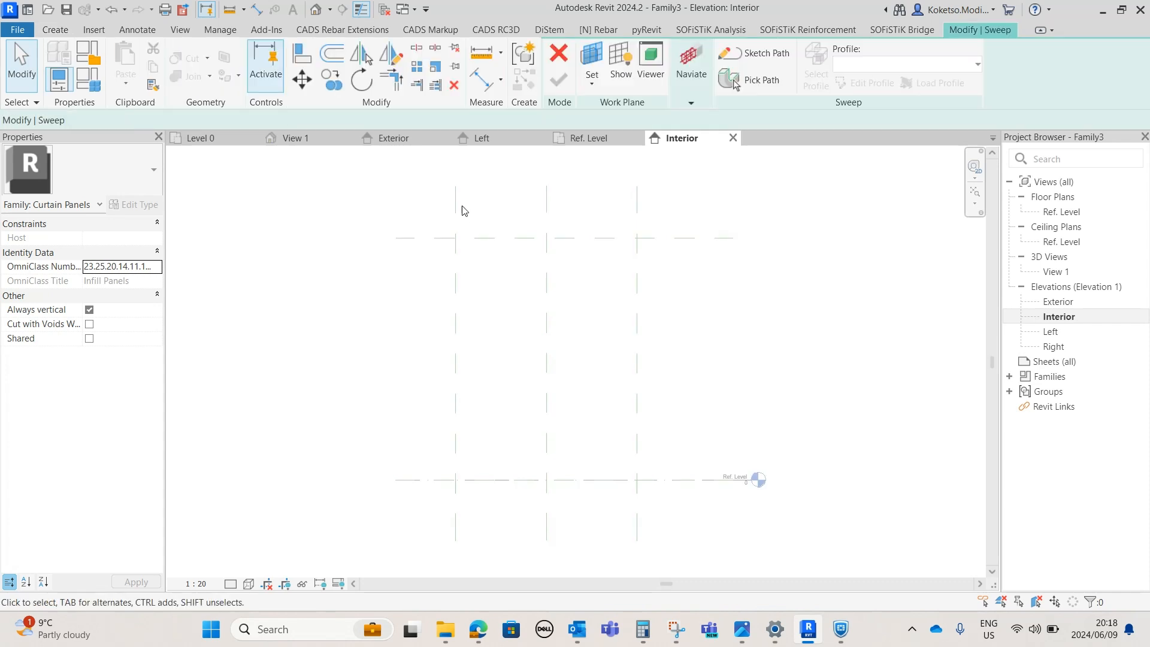
left_click(751, 55)
left_click(456, 238)
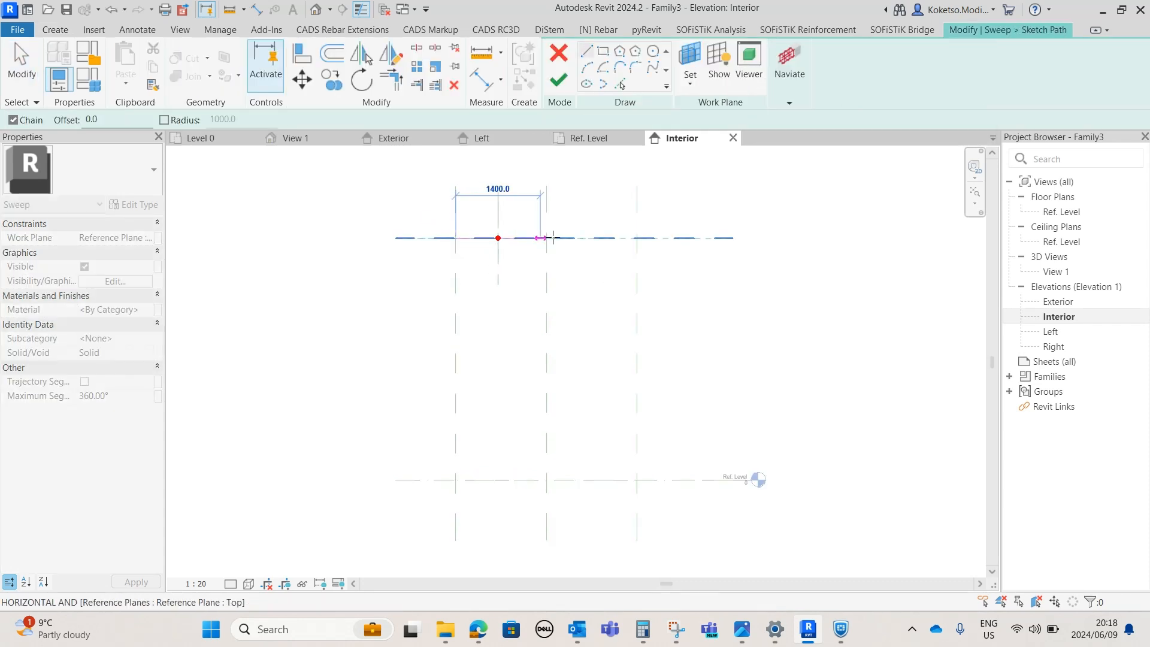
left_click(636, 238)
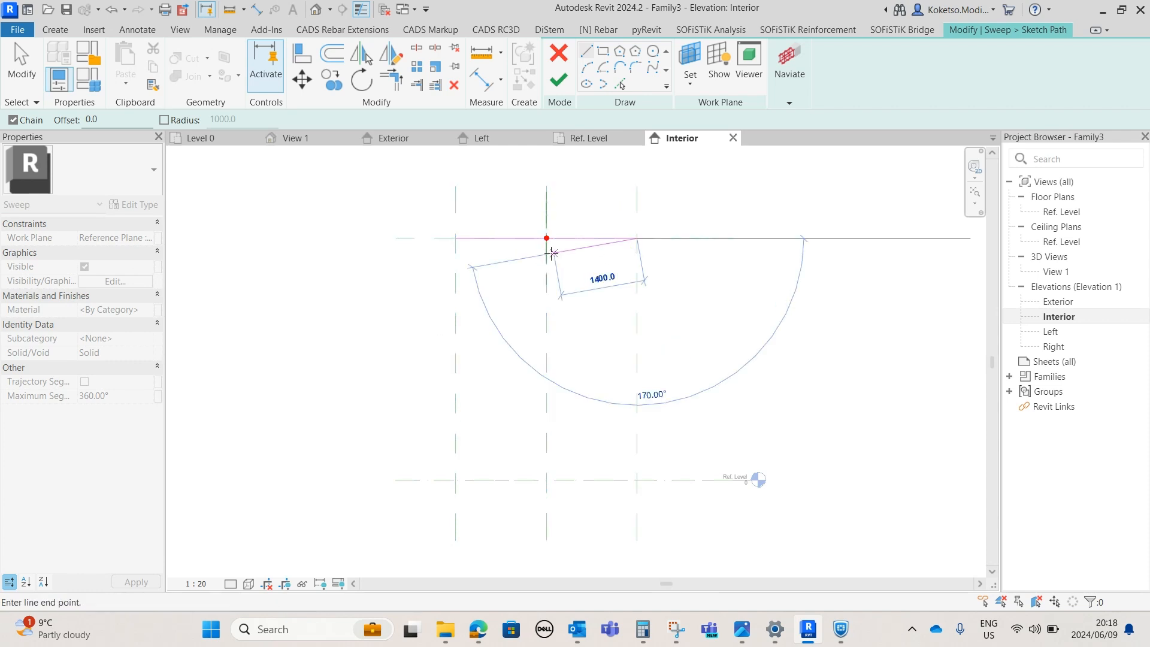
key("Escape")
key("Escape")
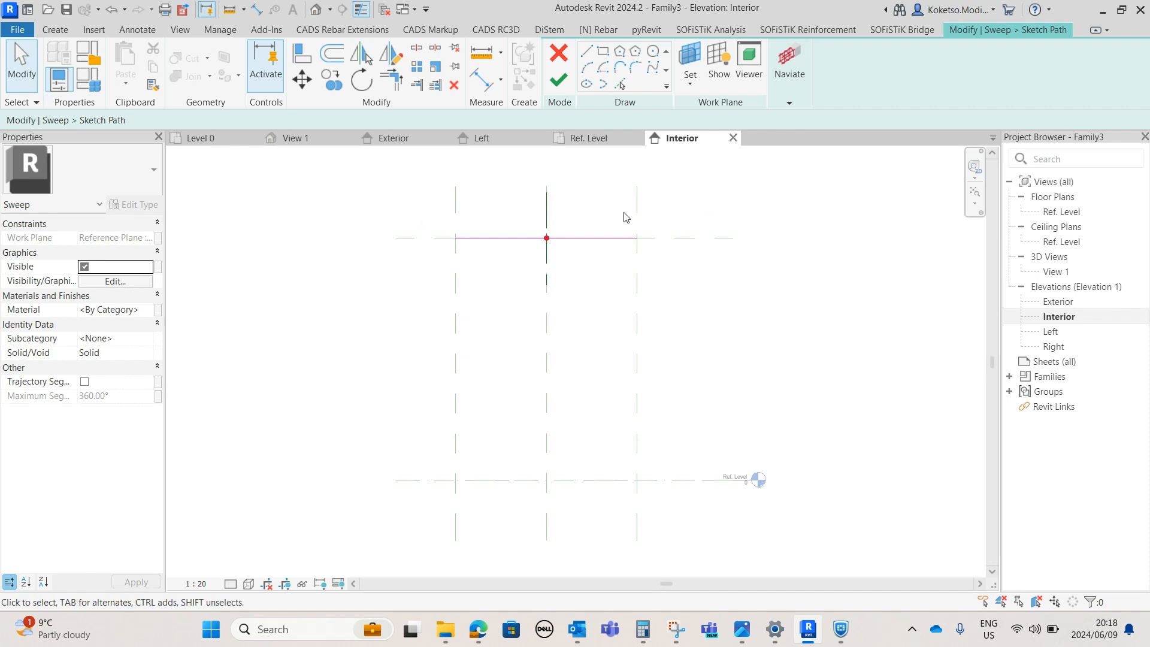
left_click(558, 80)
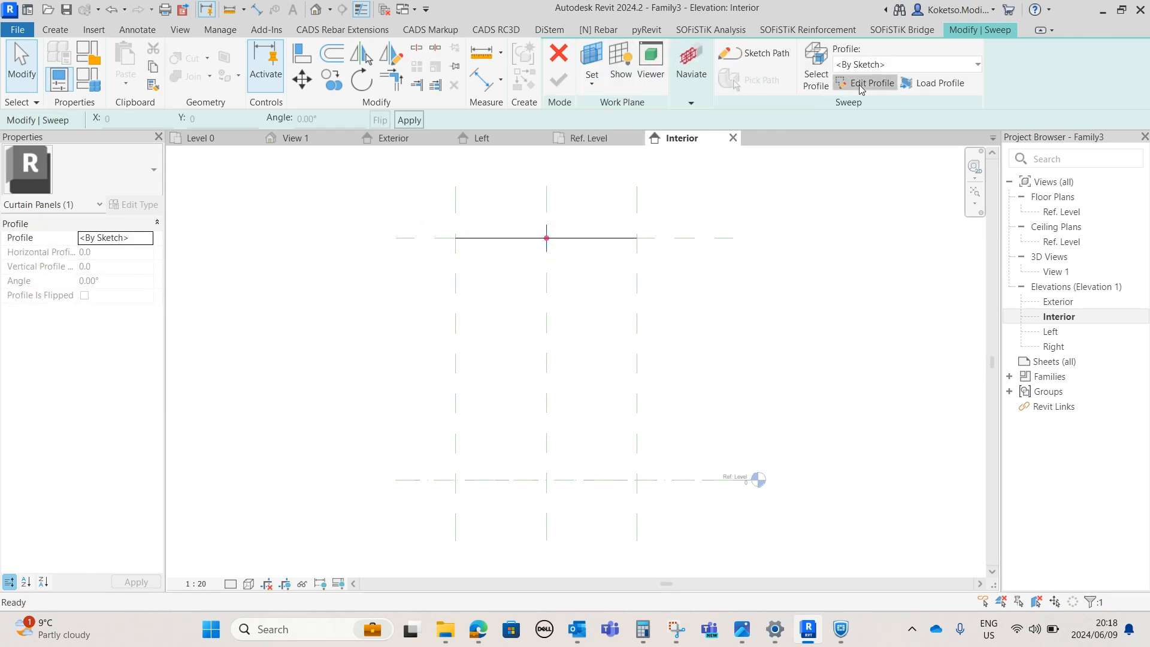
Edit the sweep profile in the Left elevation, drawing a 500 mm line down from the path point and a 100 mm horizontal line at its lower end.
left_click(866, 84)
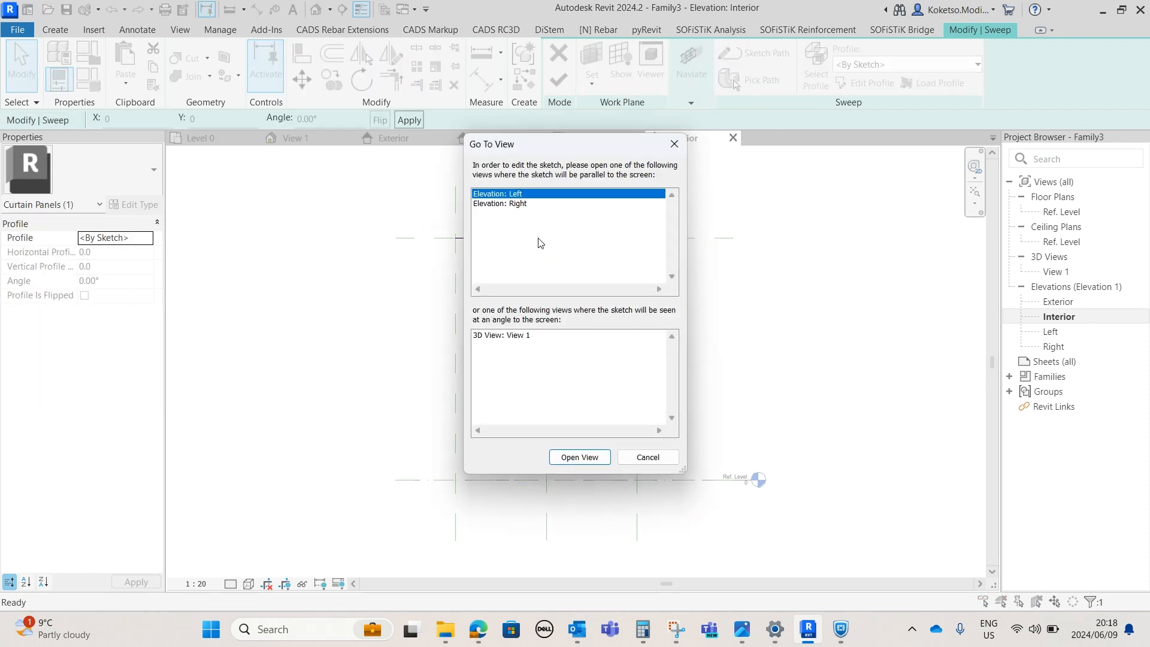
left_click(576, 458)
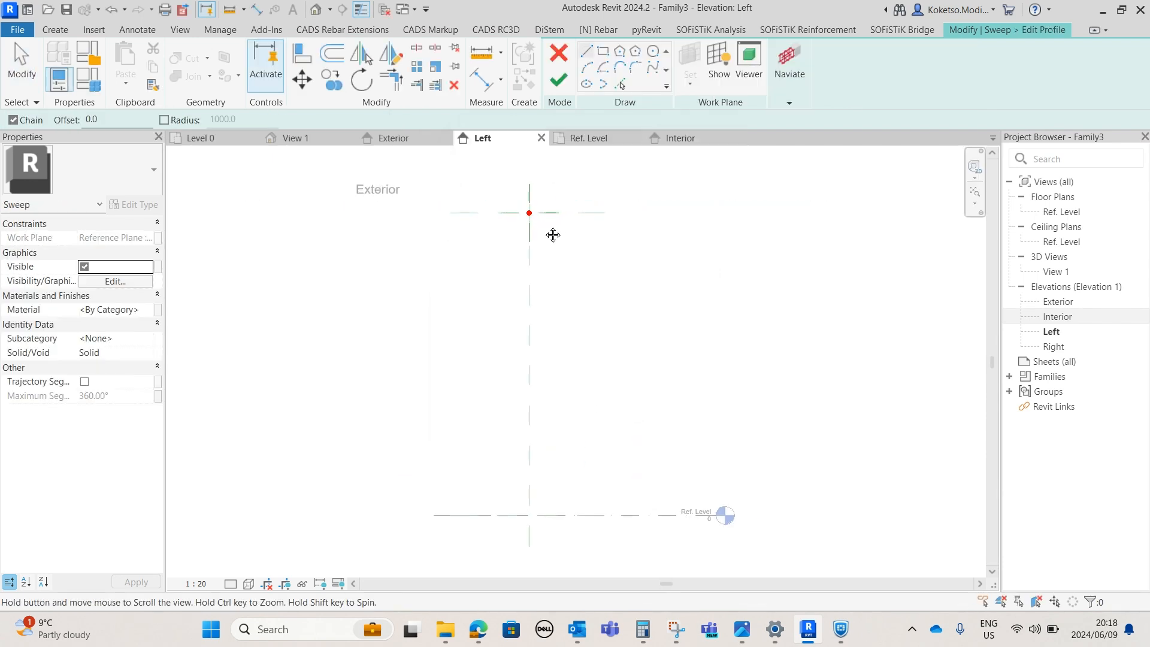
scroll(515, 210, "up", 4)
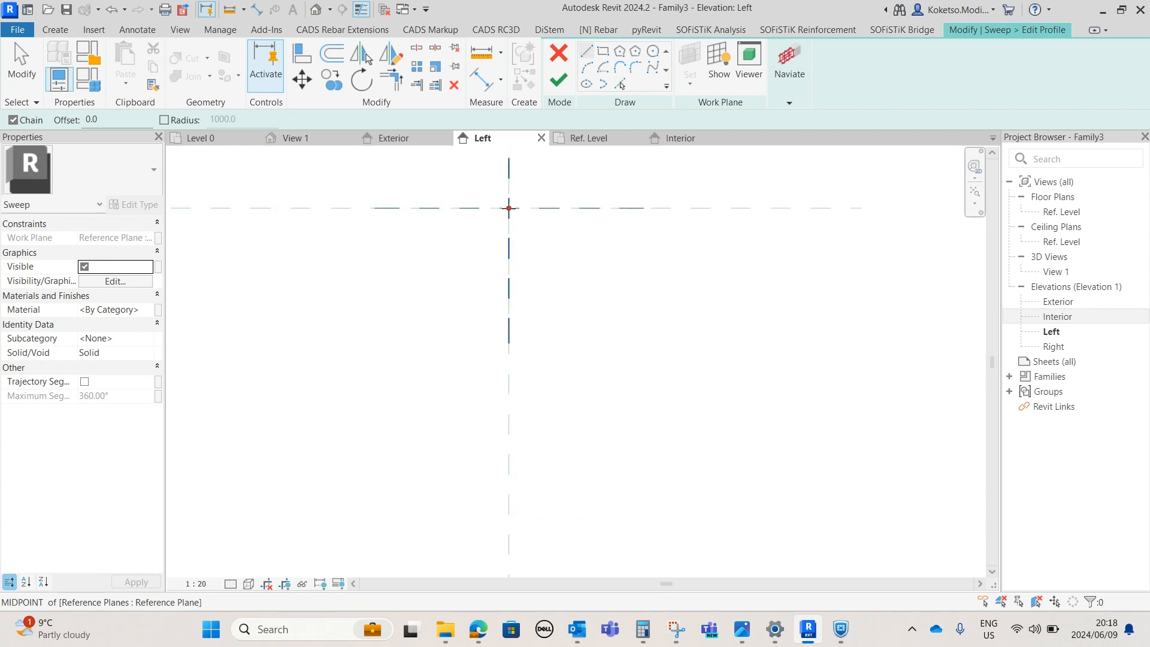
left_click(509, 208)
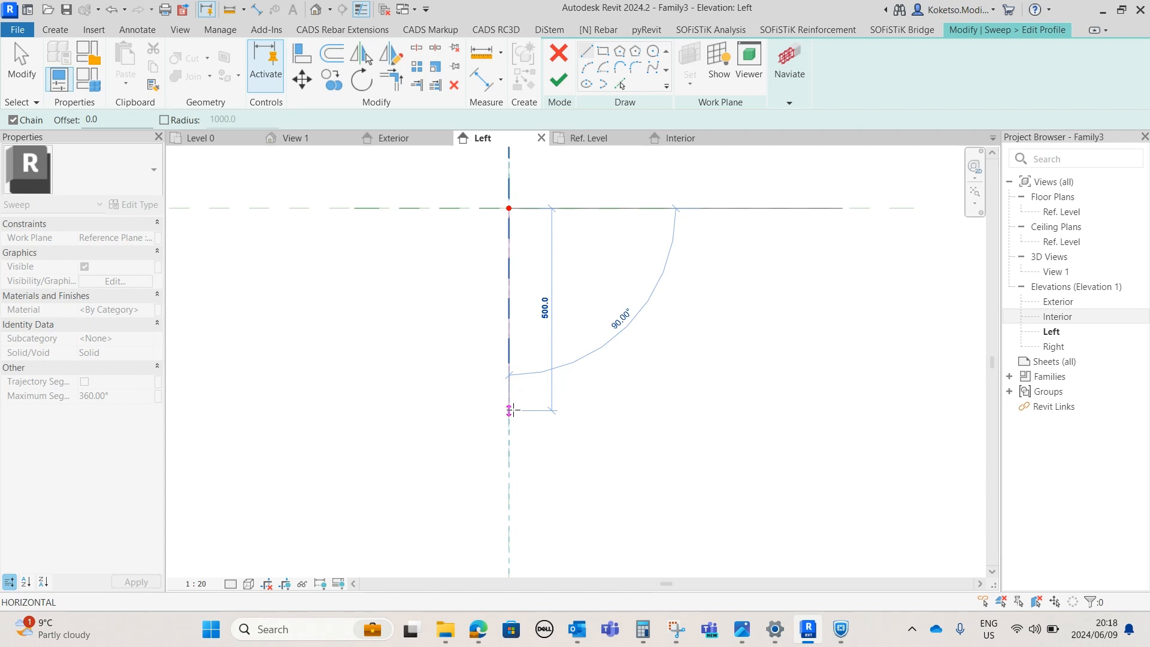
left_click(509, 411)
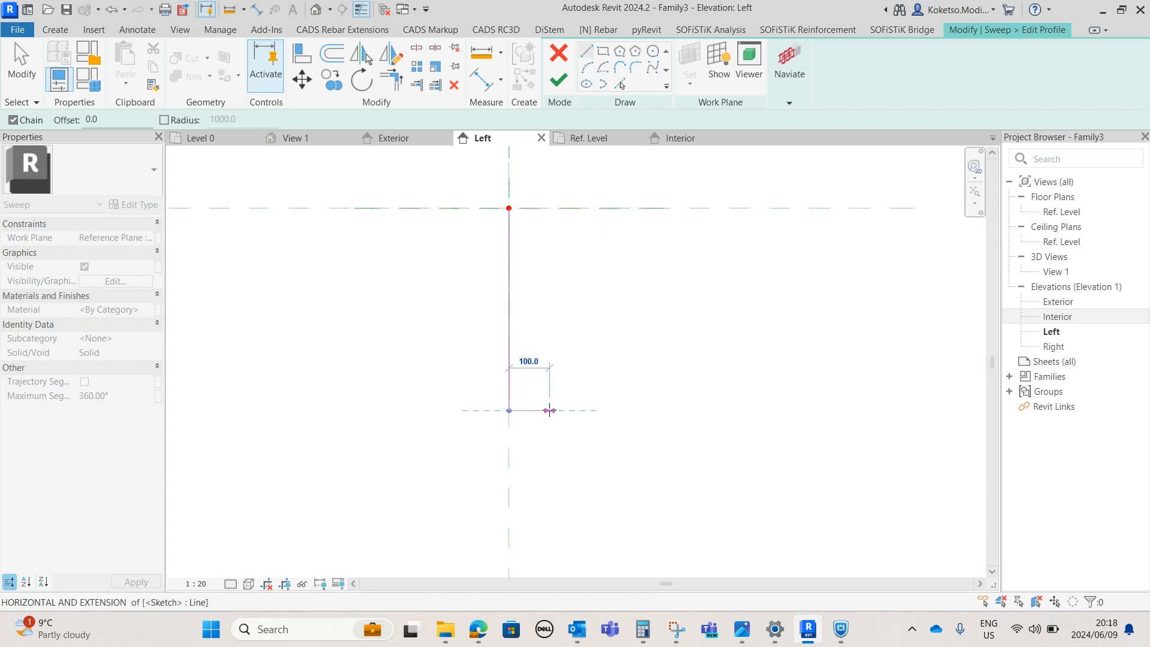
left_click(549, 410)
key("Escape")
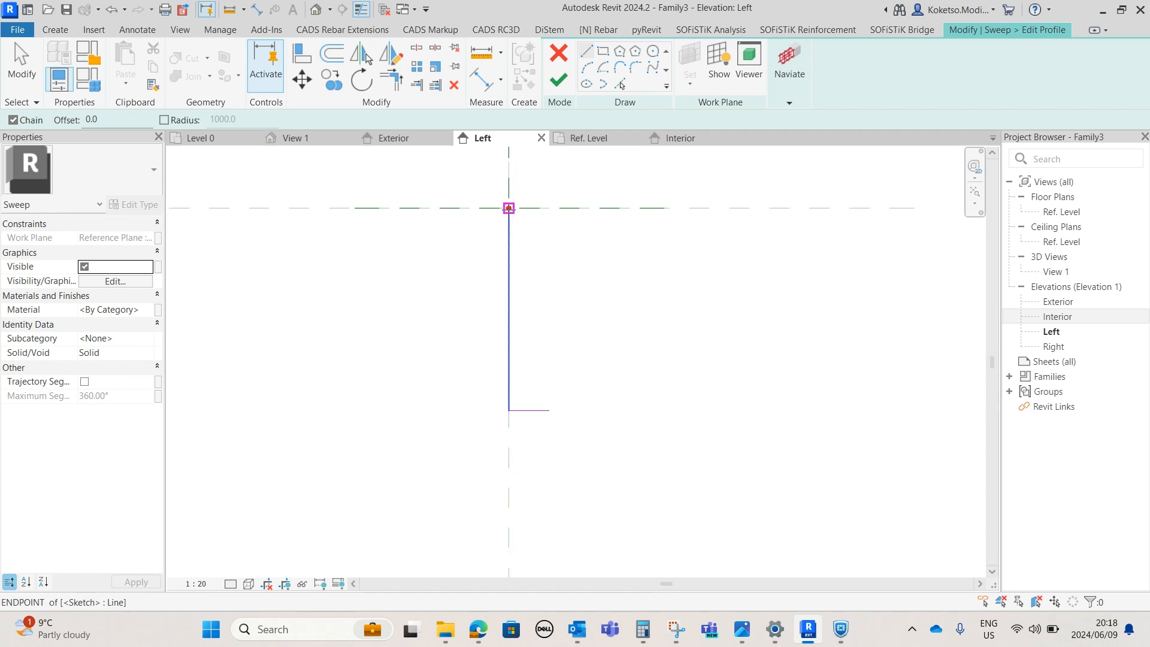
Close the profile with a 500 mm horizontal top line and a sloping line to the short bottom edge, and finish the sweep.
left_click(508, 208)
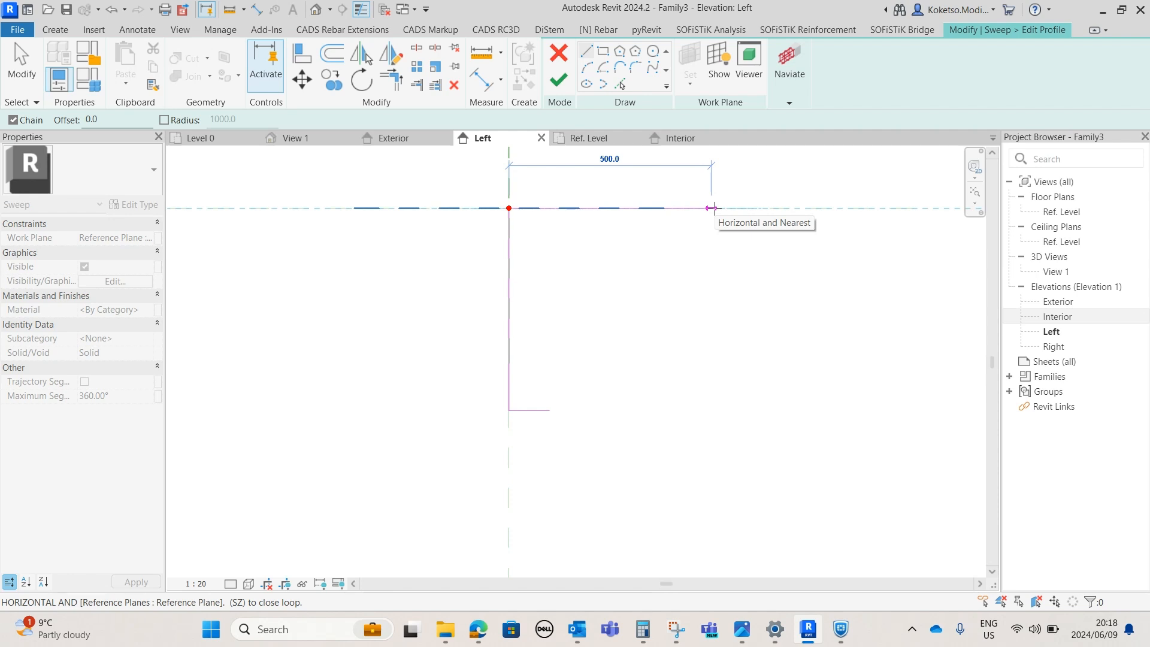
left_click(712, 208)
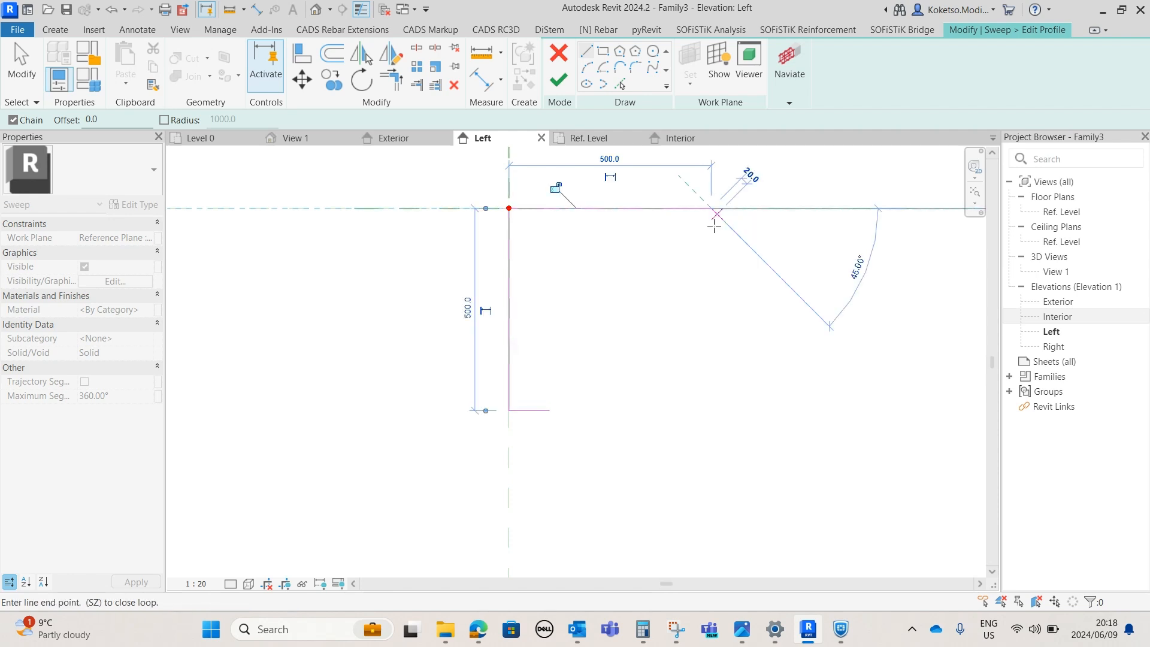
left_click(549, 410)
scroll(529, 252, "down", 5)
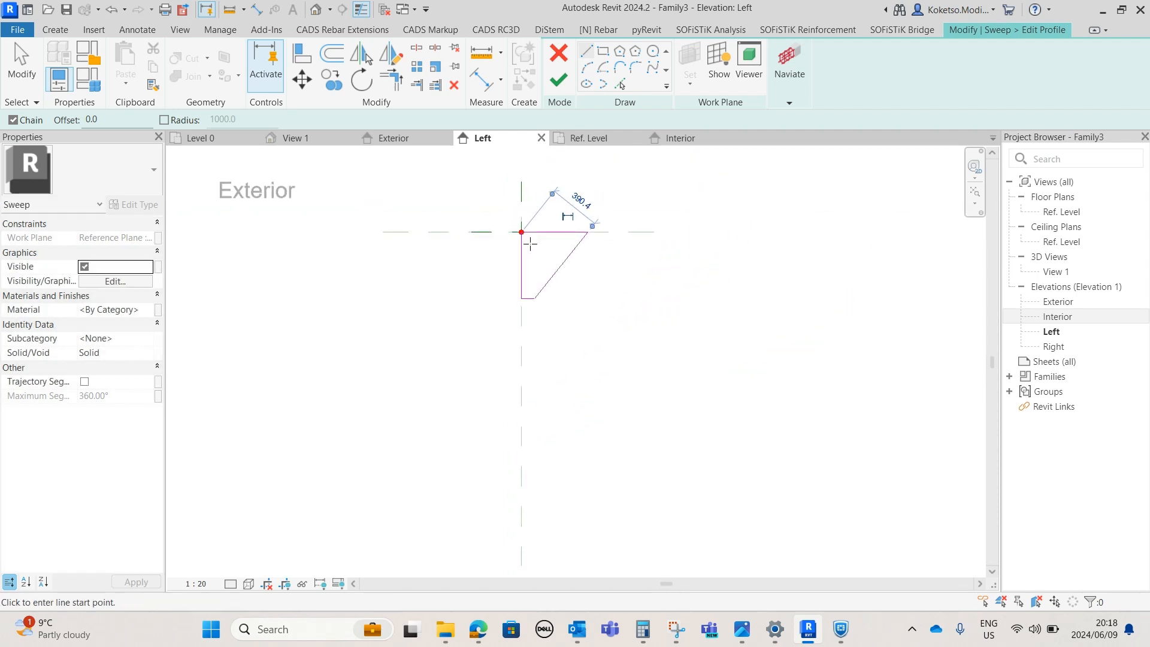
key("Escape")
key("Escape")
left_click(557, 89)
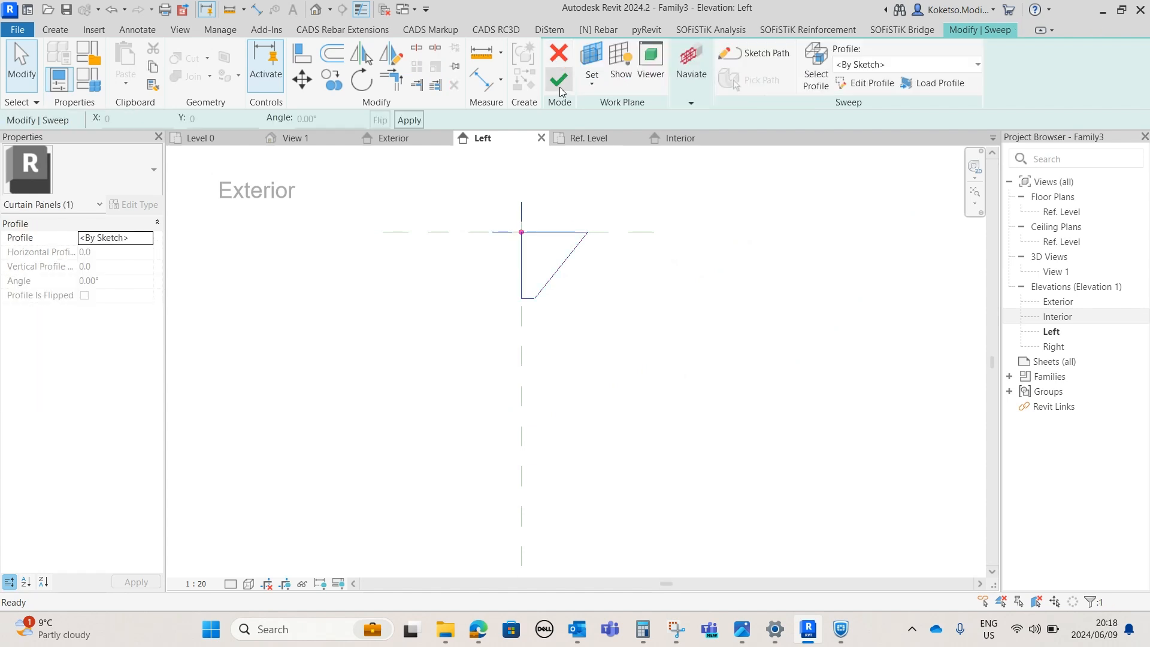
left_click(557, 88)
Return to the Interior elevation and deselect the top sweep.
left_click(682, 138)
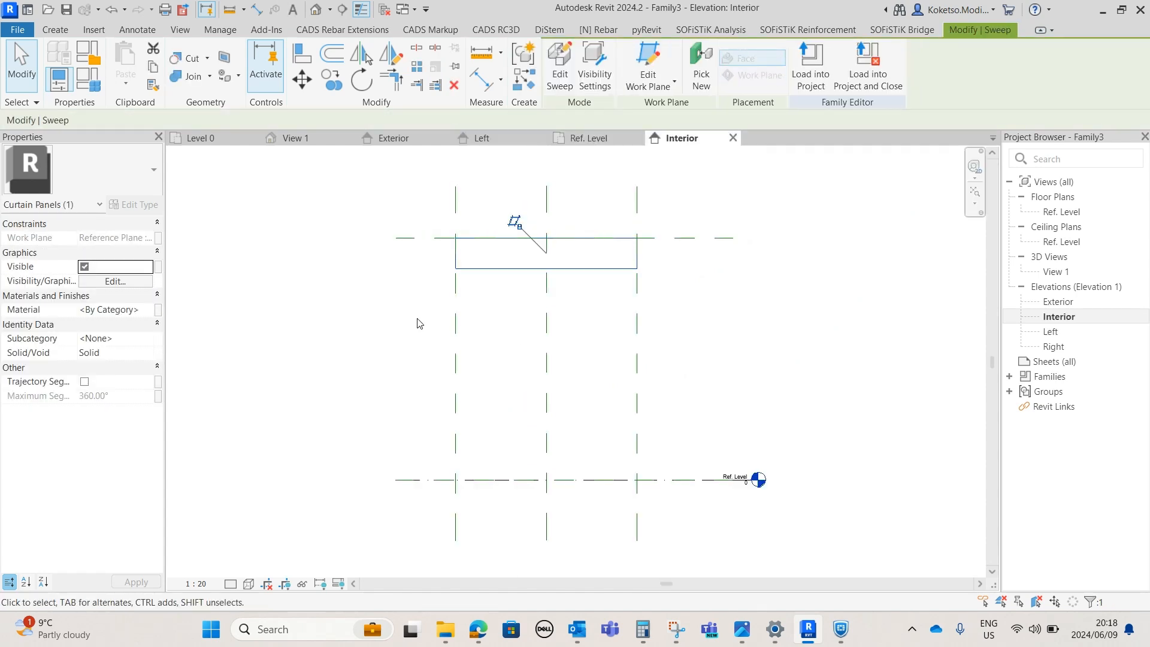
scroll(501, 313, "up", 2)
left_click(473, 277)
scroll(512, 278, "down", 1)
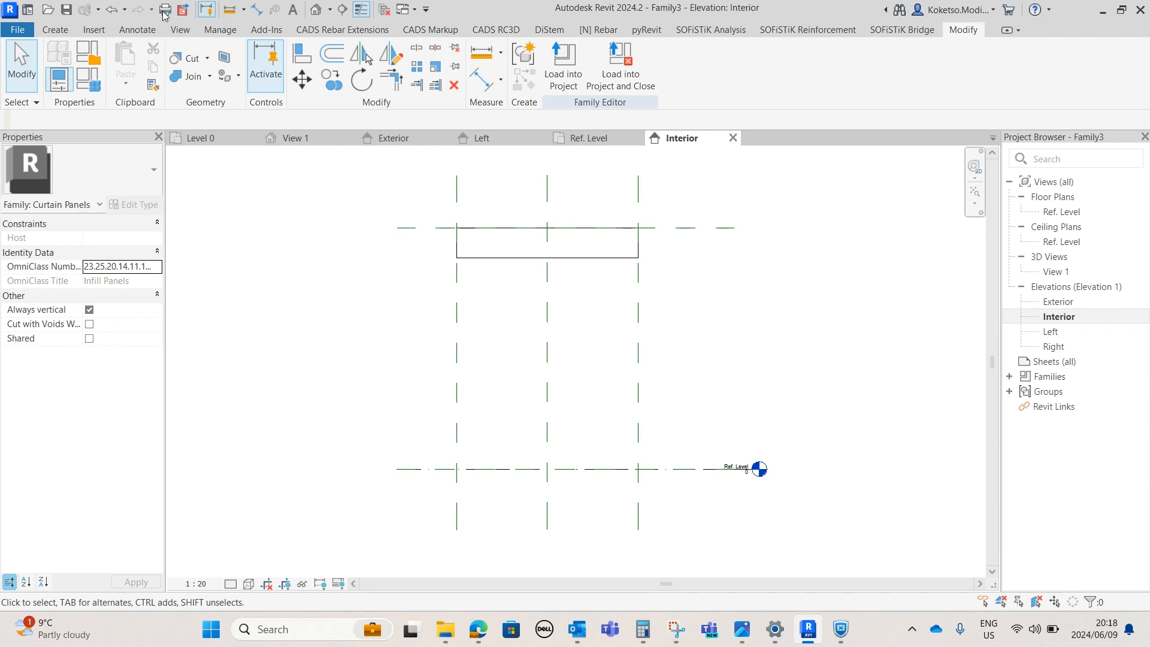
Start a second Sweep and sketch its path along the left reference plane, from the top reference plane down to Ref. Level.
left_click(55, 30)
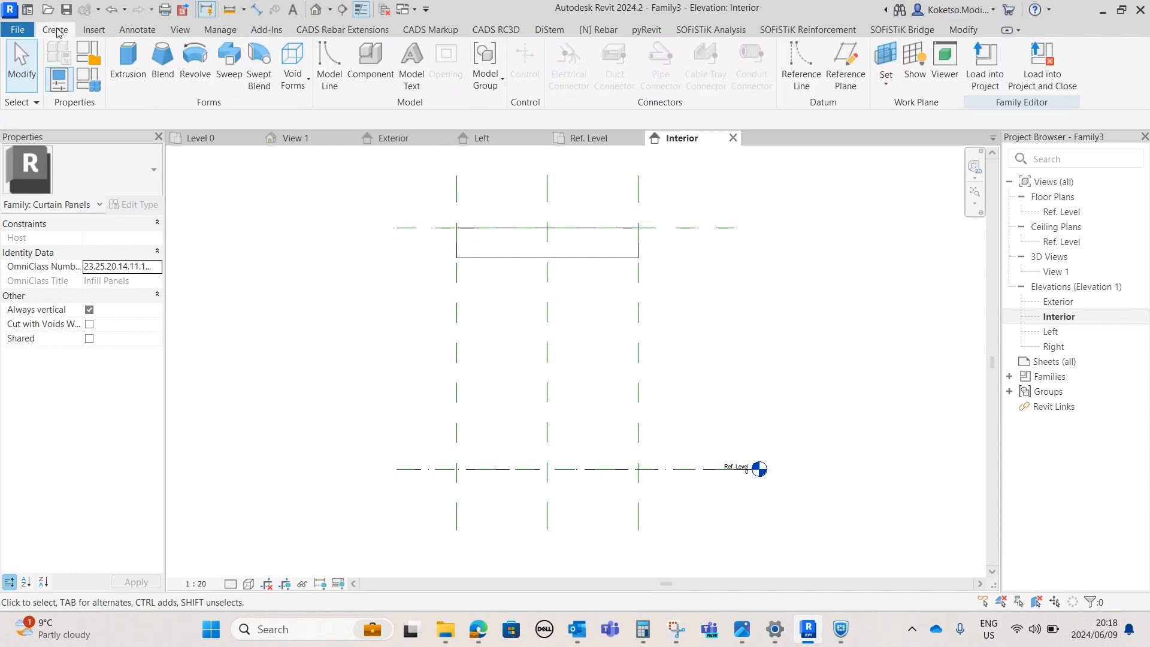
left_click(229, 66)
scroll(462, 290, "up", 1)
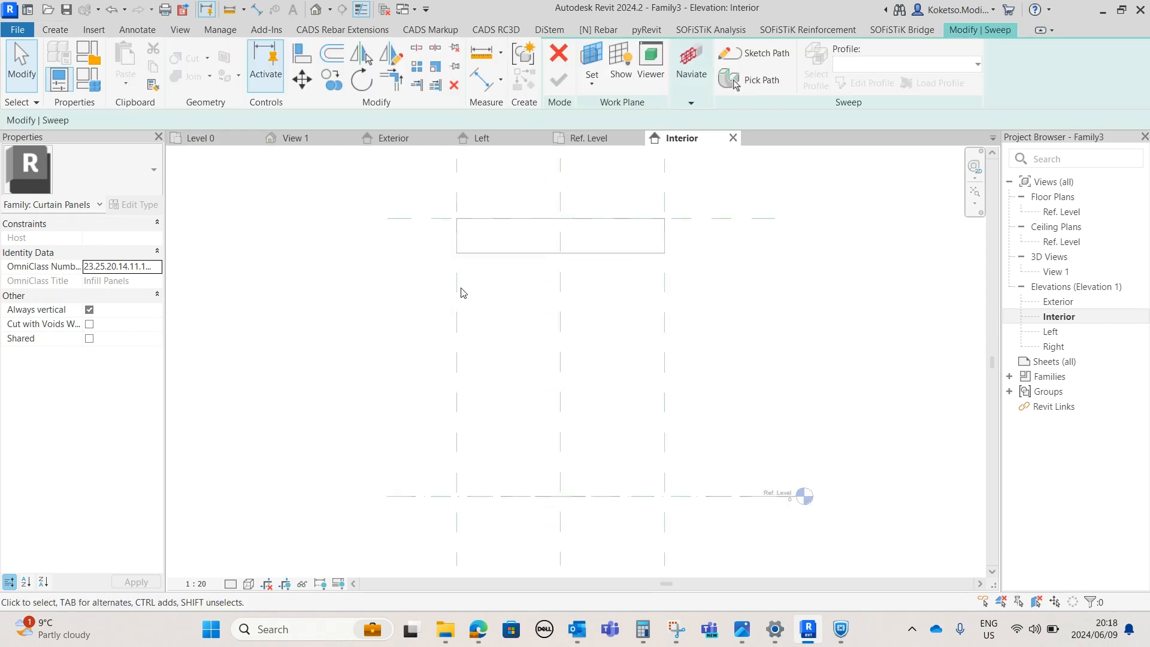
left_click(786, 64)
left_click(456, 219)
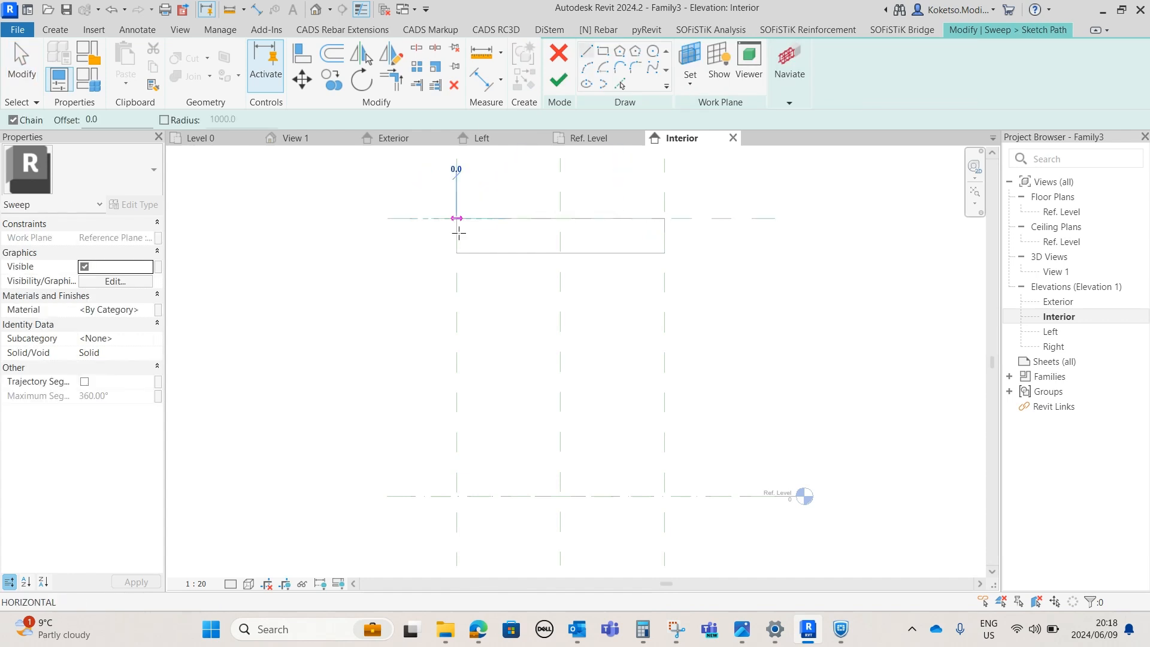
left_click(457, 496)
key("Escape")
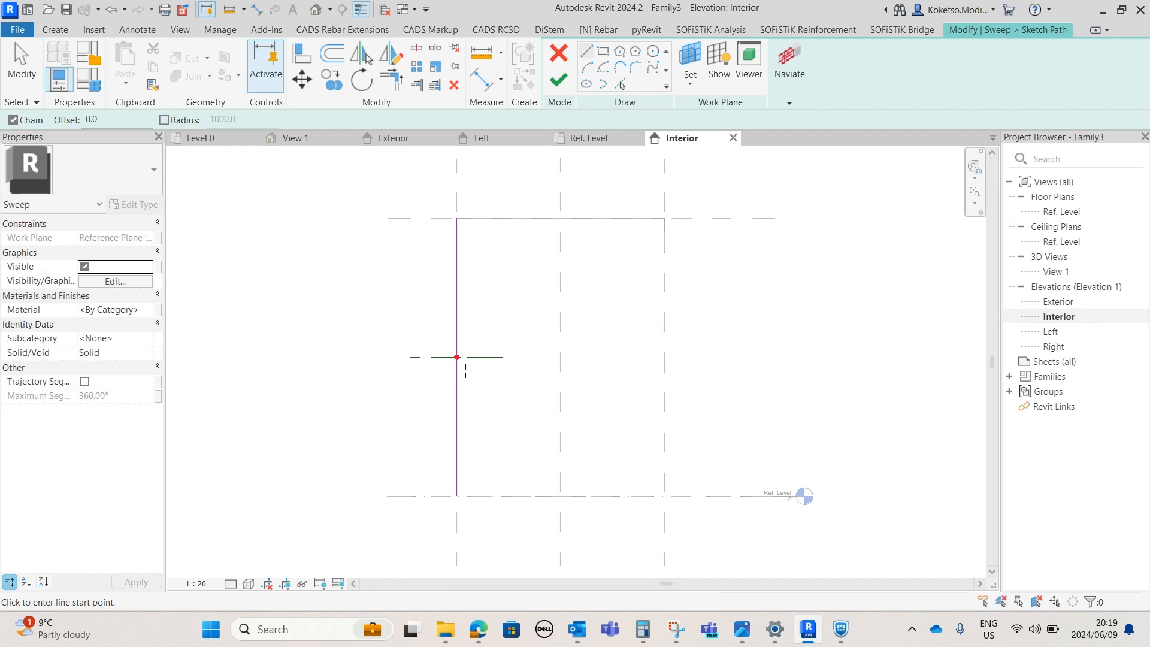
key("Escape")
middle_click_drag(466, 370, 553, 345)
scroll(545, 341, "up", 1)
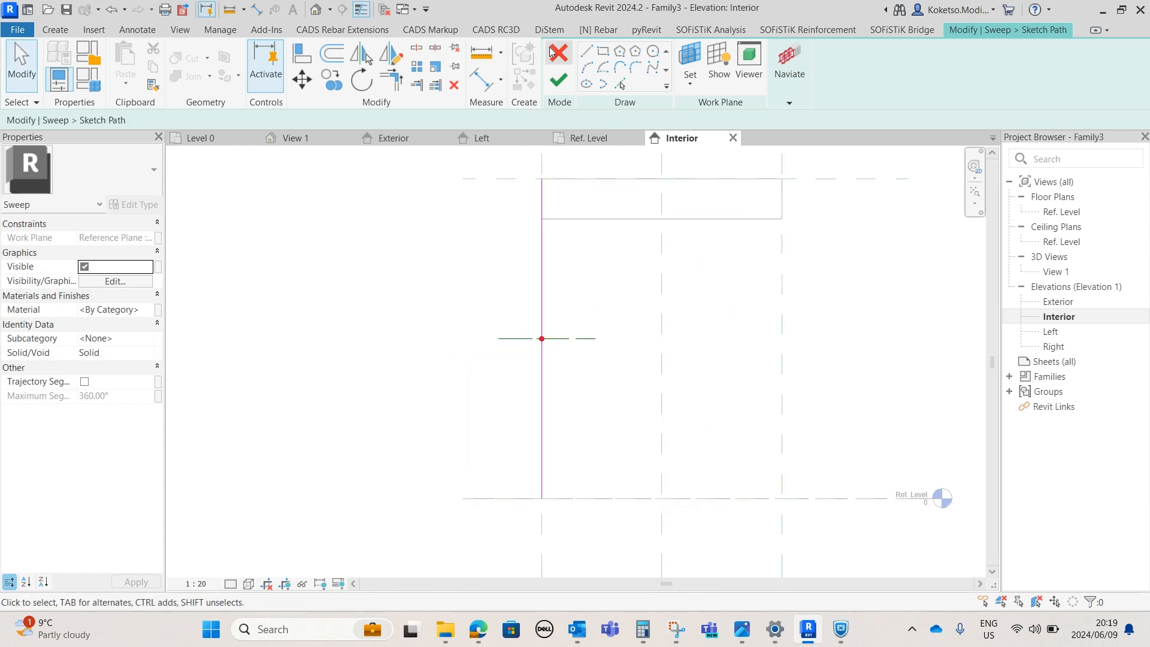
left_click(559, 80)
Edit the left sweep's profile in the Ref. Level floor plan, drawing a 500 mm line down from the path point.
left_click(869, 83)
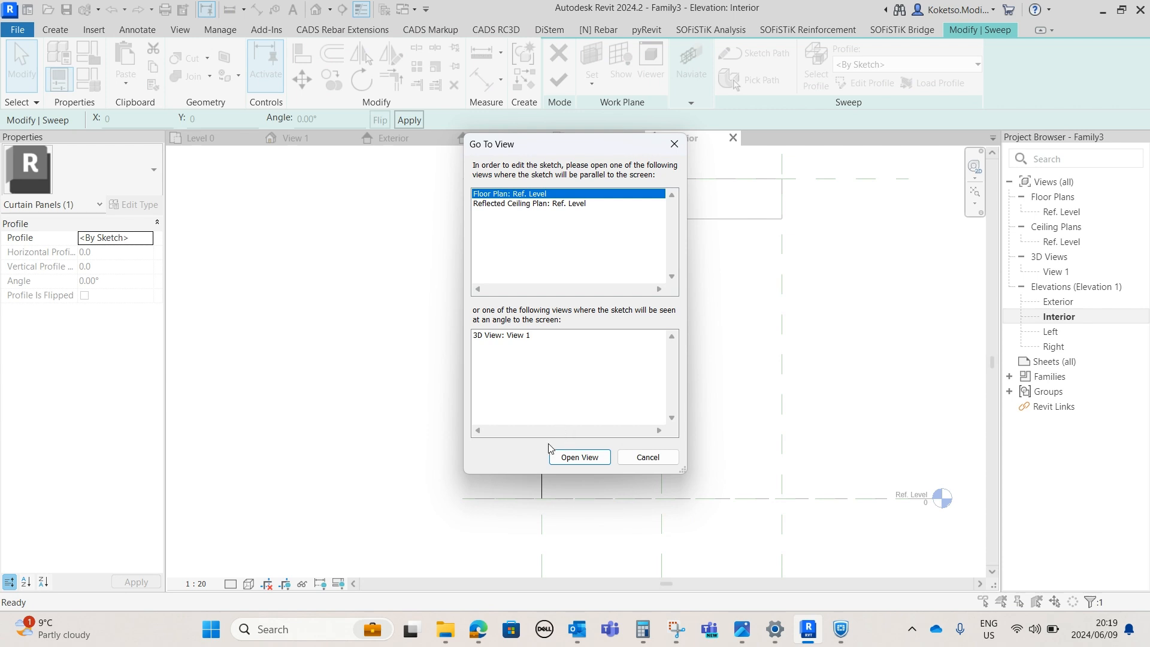
left_click(578, 458)
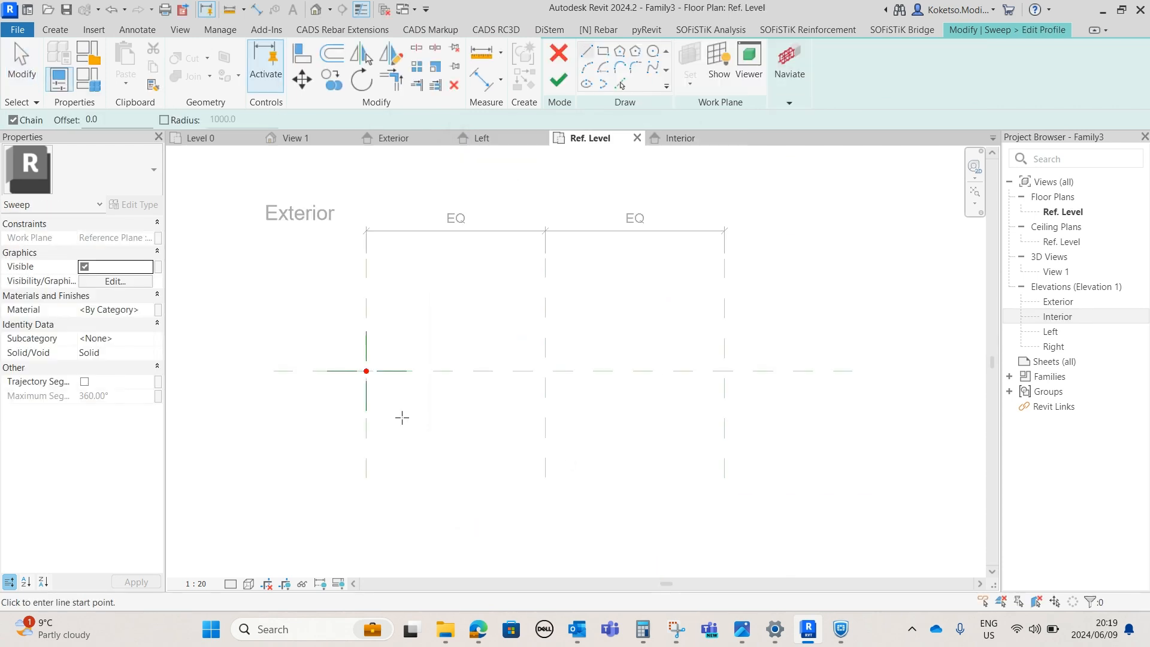
scroll(473, 365, "up", 5)
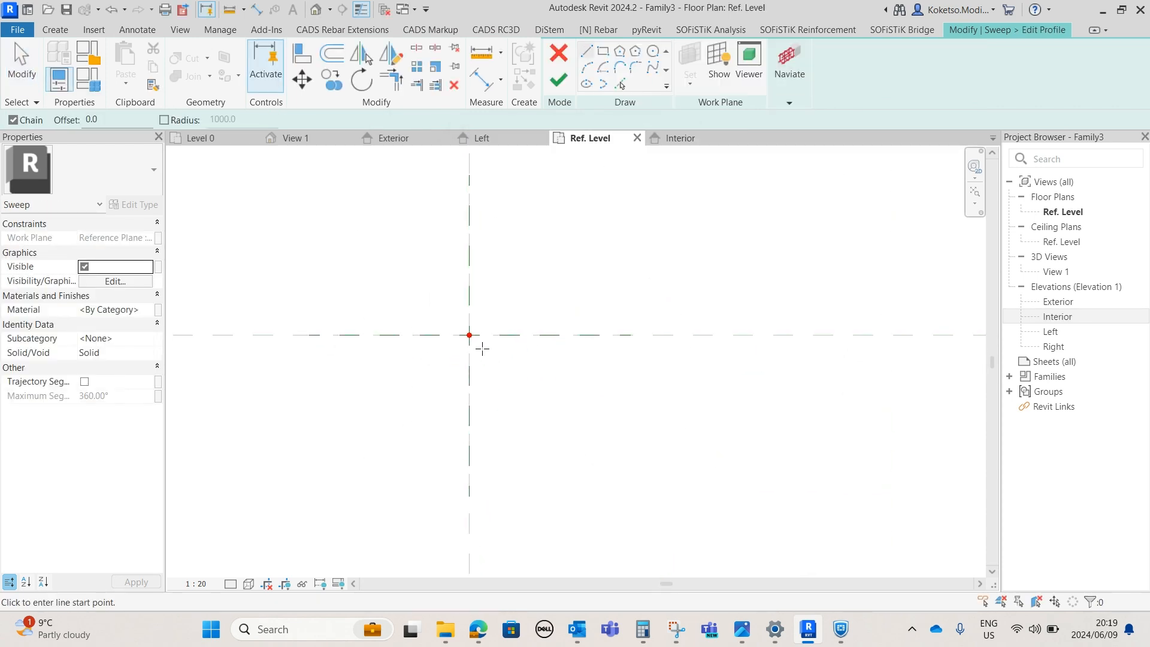
left_click(470, 337)
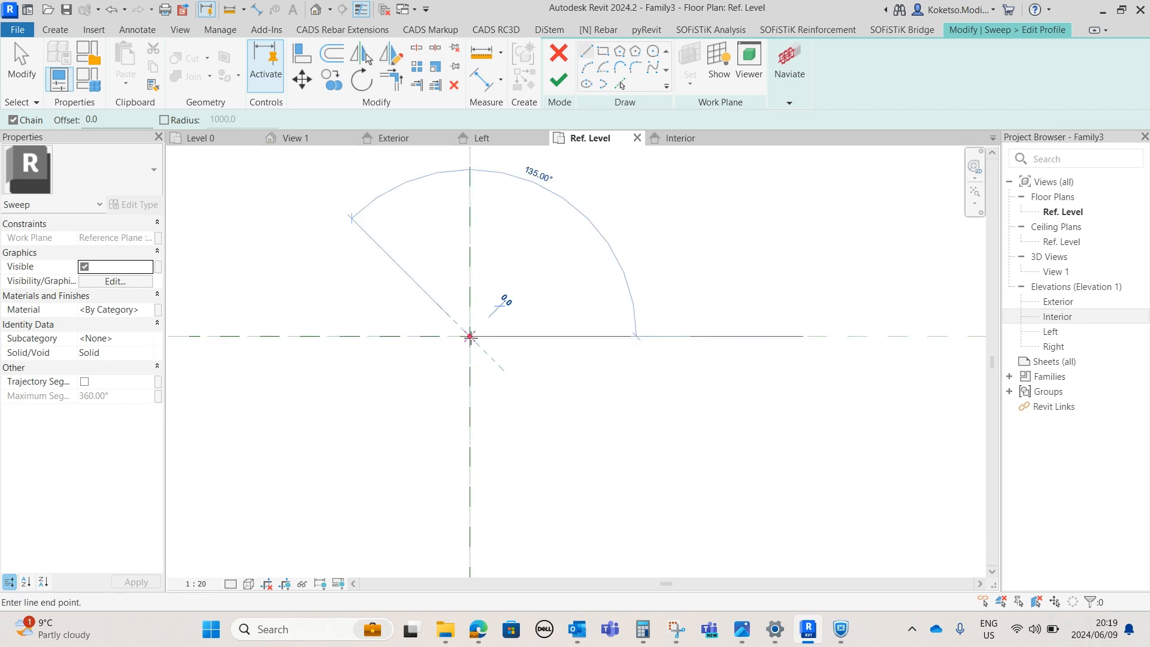
middle_click_drag(477, 353, 470, 282)
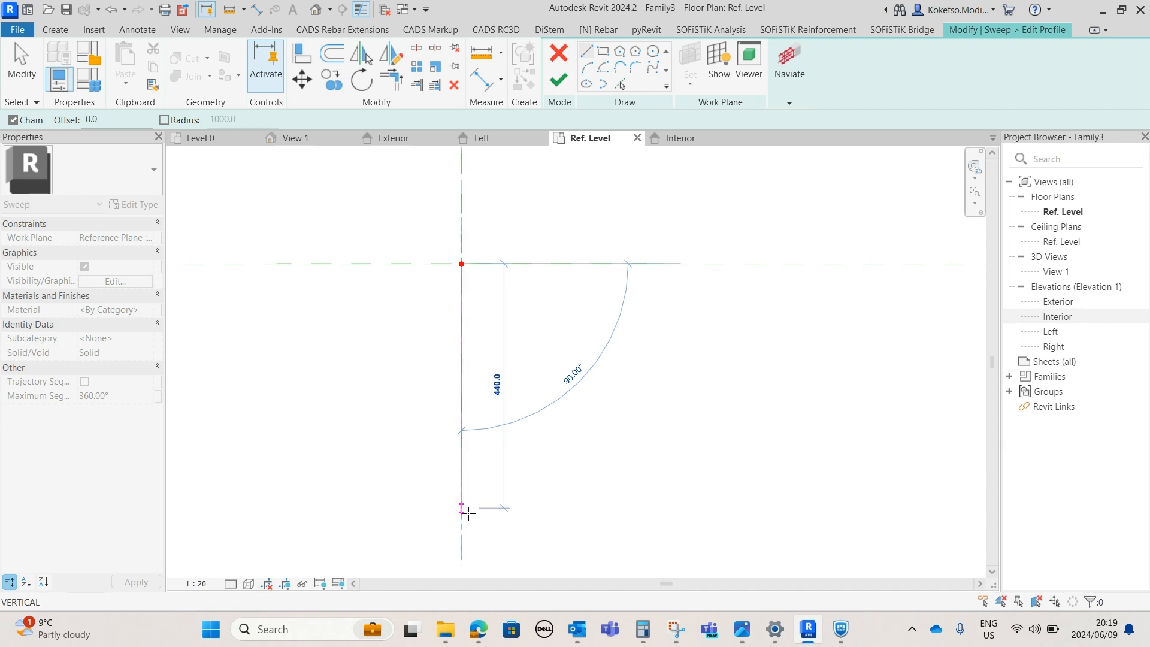
middle_click_drag(474, 539, 481, 492)
left_click(468, 491)
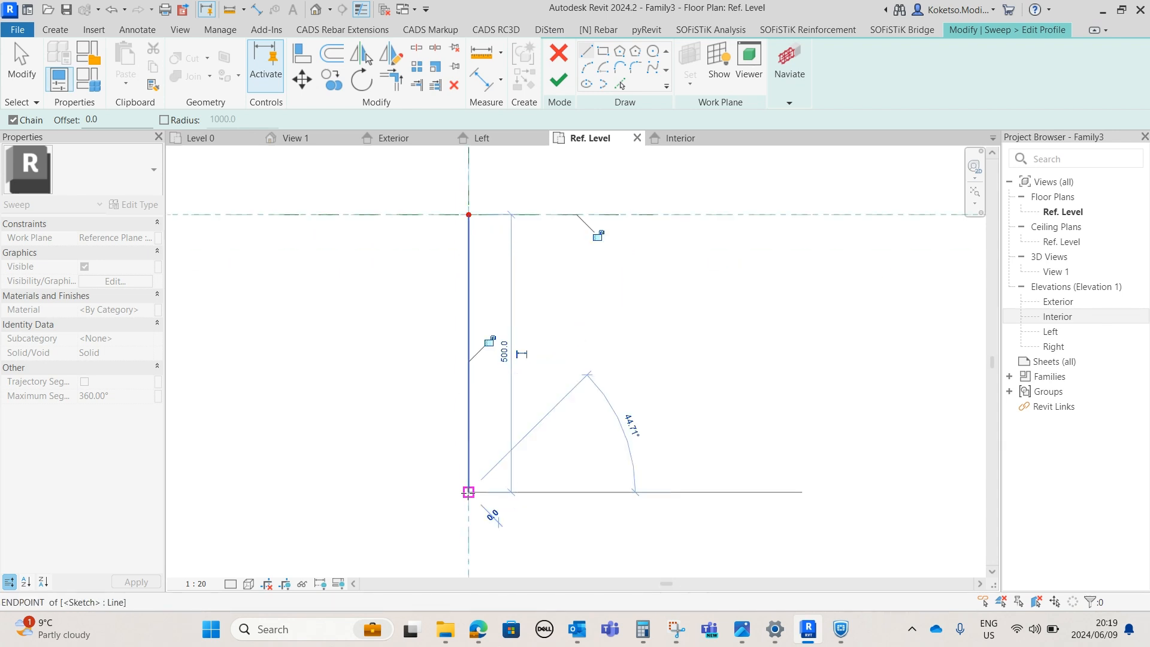
key("Escape")
Close the triangular profile with a 500 mm horizontal line and a diagonal, finish the sweep, and inspect it in 3D.
left_click(468, 214)
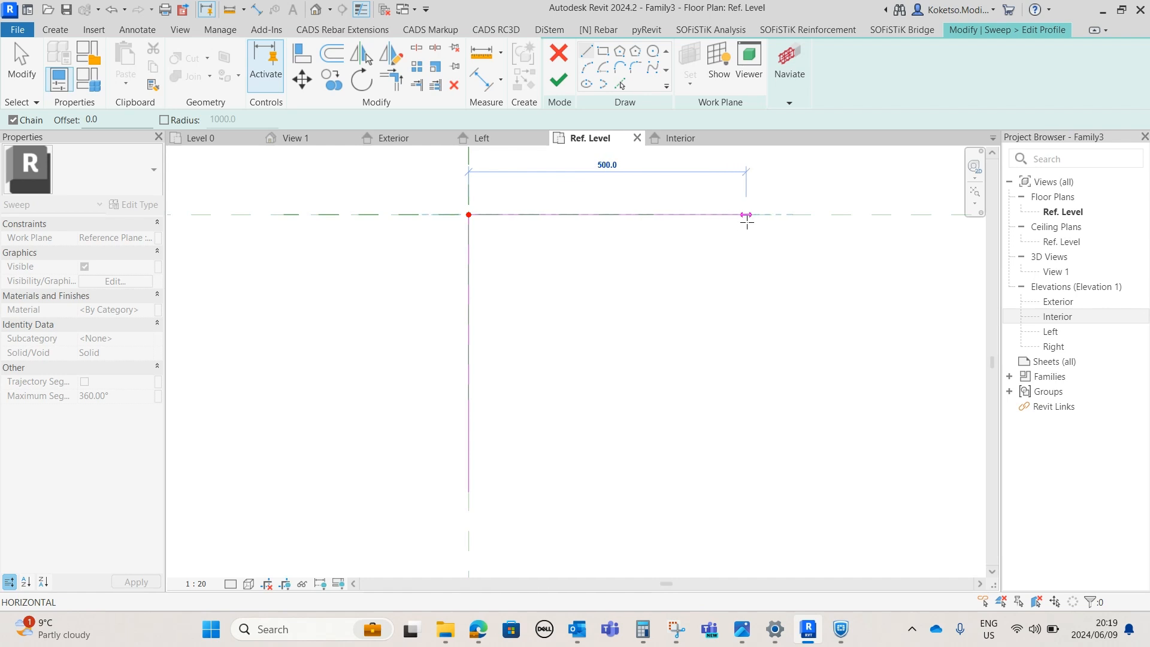
left_click(746, 219)
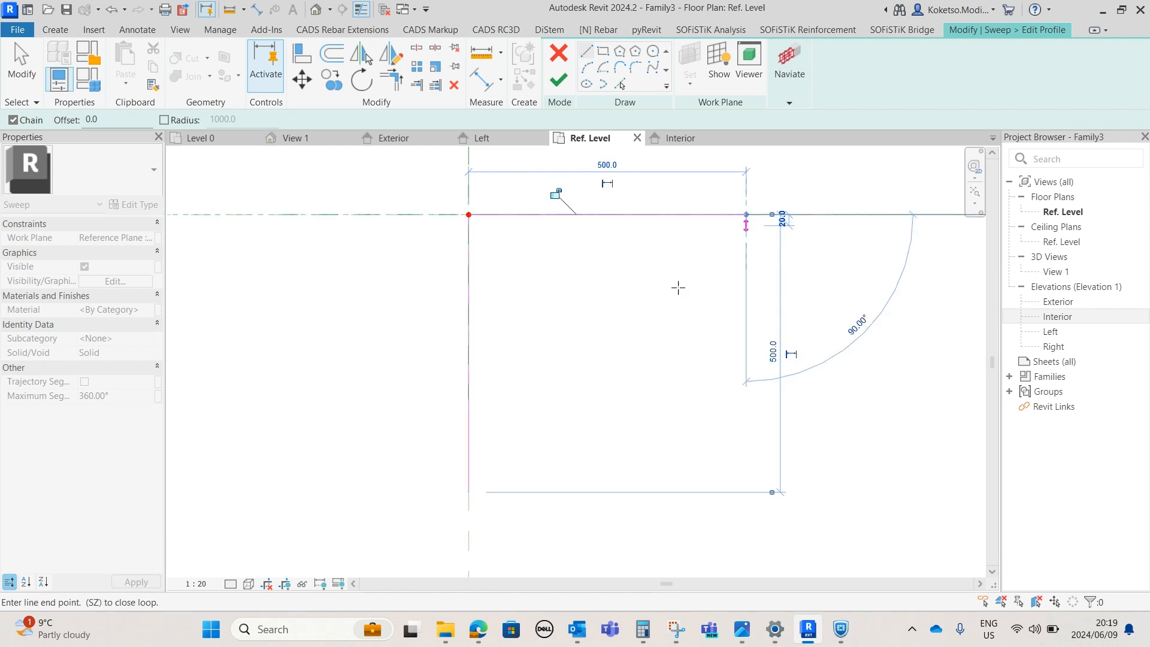
left_click(468, 492)
left_click(558, 80)
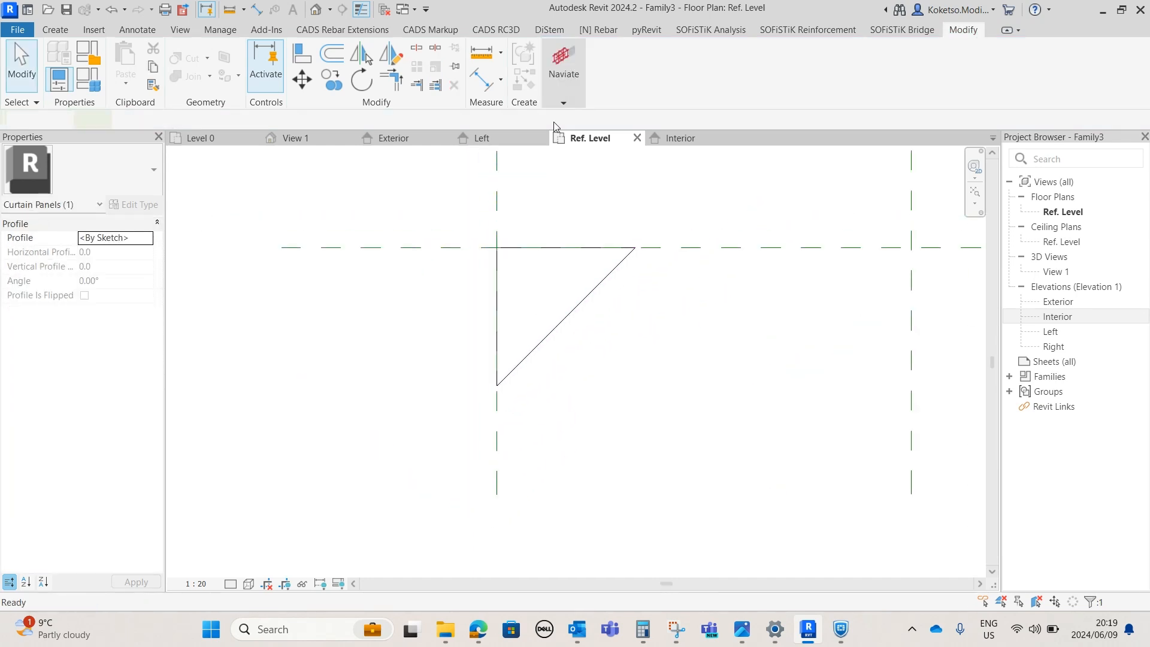
left_click(315, 11)
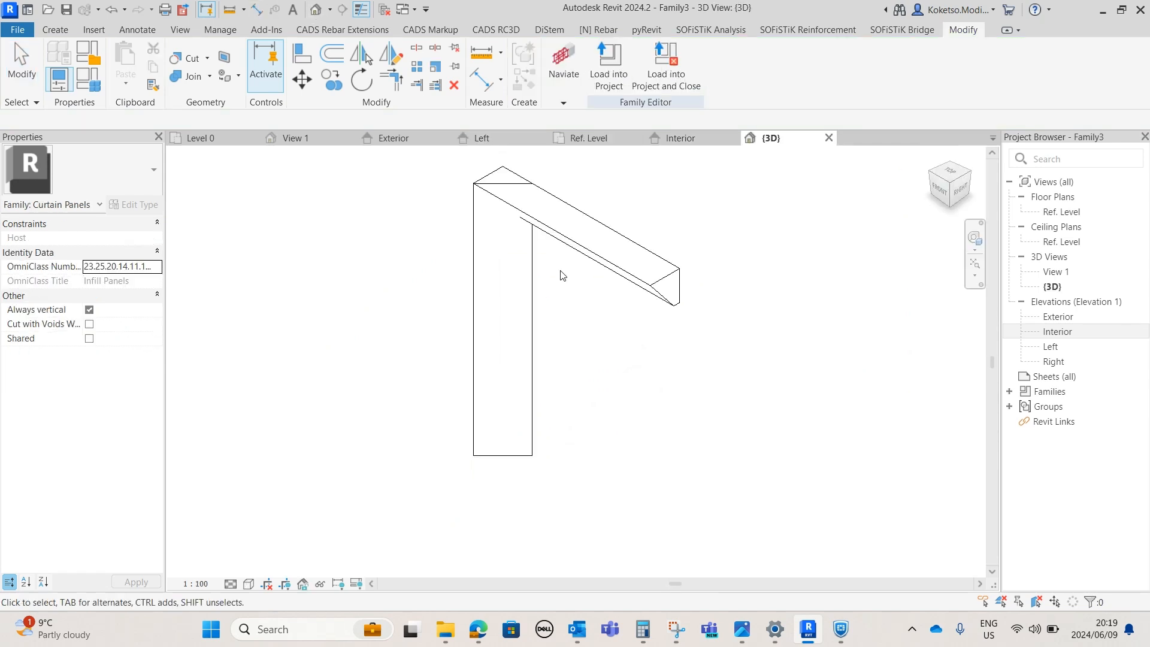
middle_click_drag(551, 373, 562, 269, "shift")
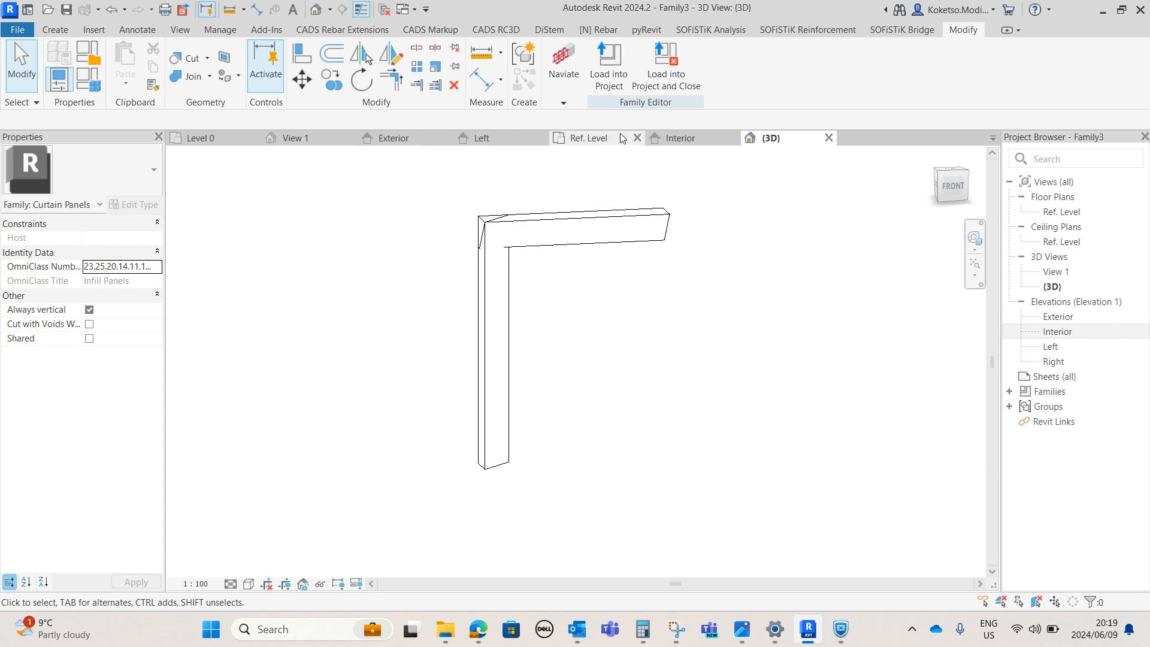
Mirror a copy of the top sweep to Ref. Level in the Interior elevation, using a horizontal axis through the left sweep's midpoint.
left_click(680, 137)
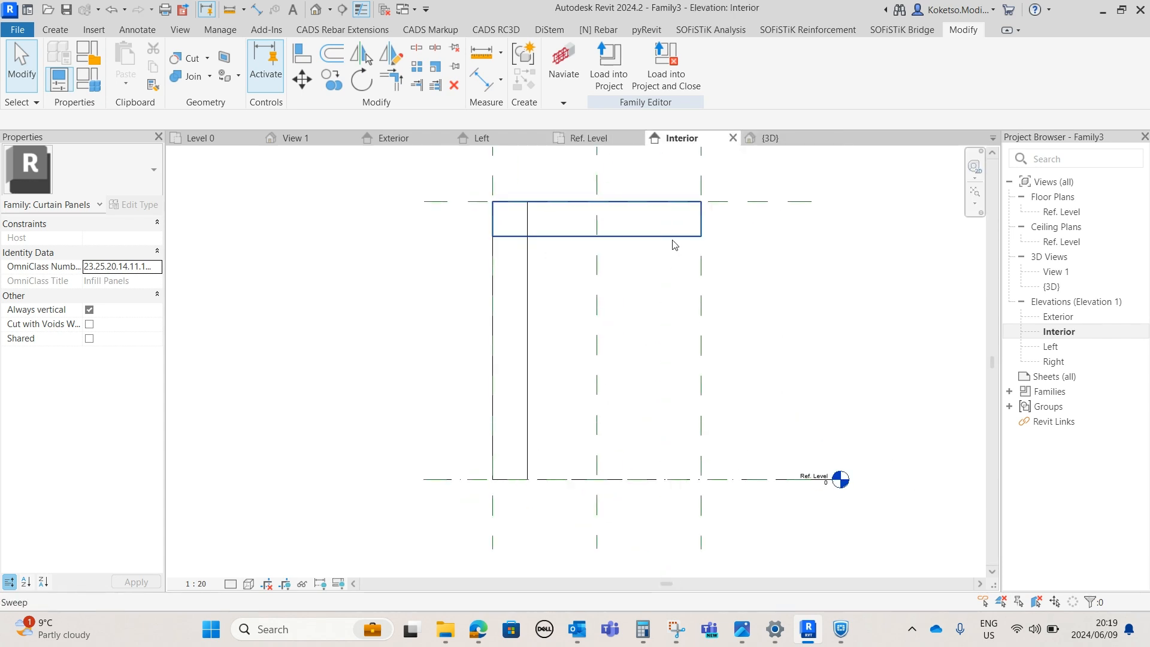
left_click(674, 244)
middle_click_drag(683, 275, 640, 280)
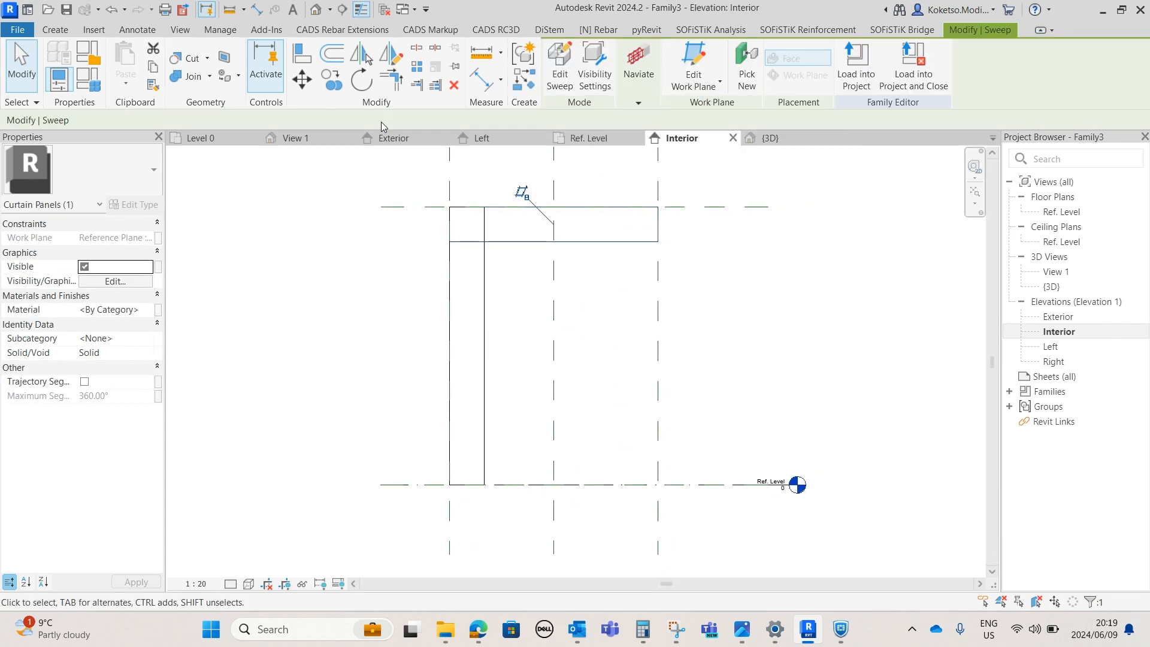
left_click(387, 55)
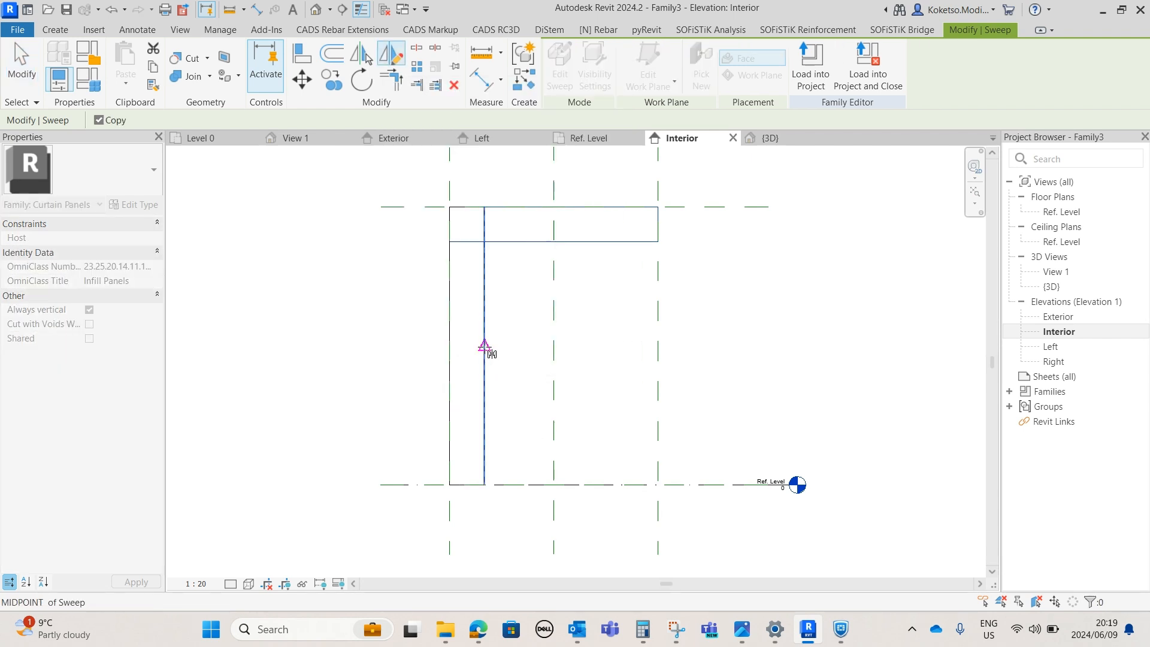
left_click(484, 346)
left_click(758, 347)
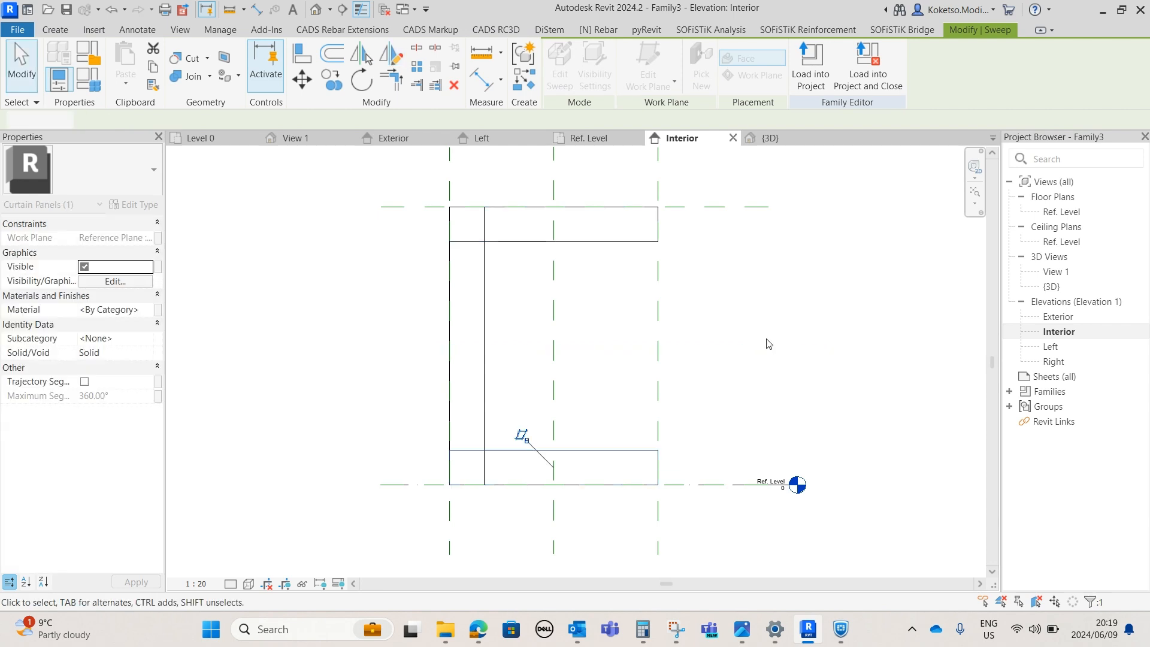
Mirror the left sweep to the panel's right edge about the Center (Left/Right) reference plane.
left_click(500, 332)
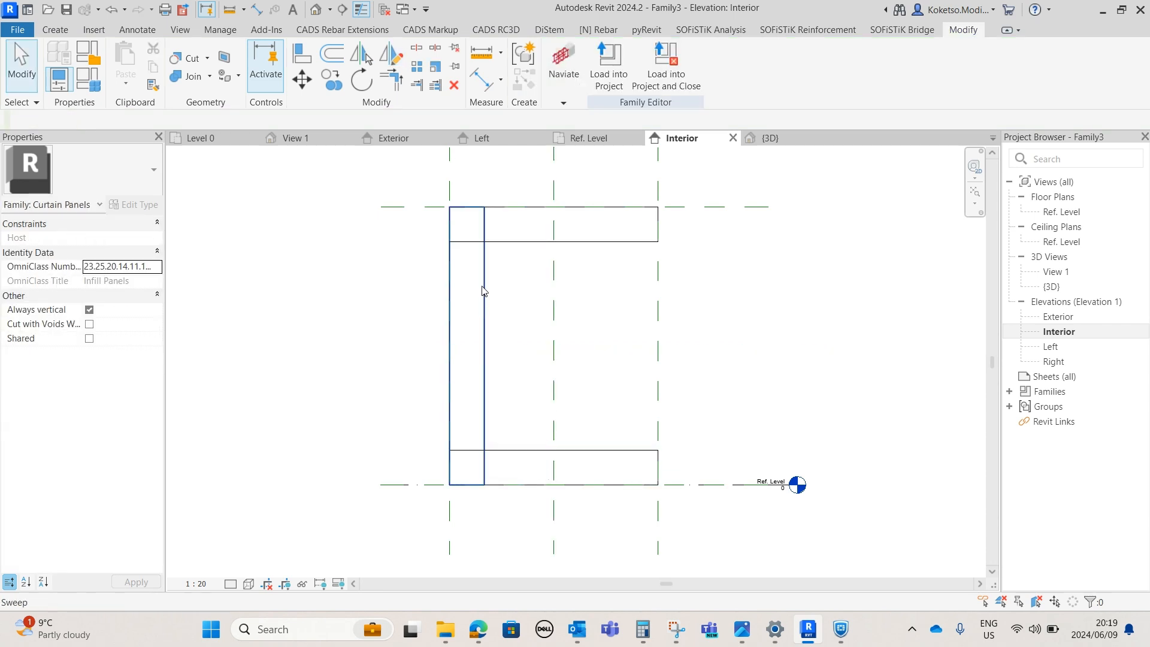
left_click(483, 290)
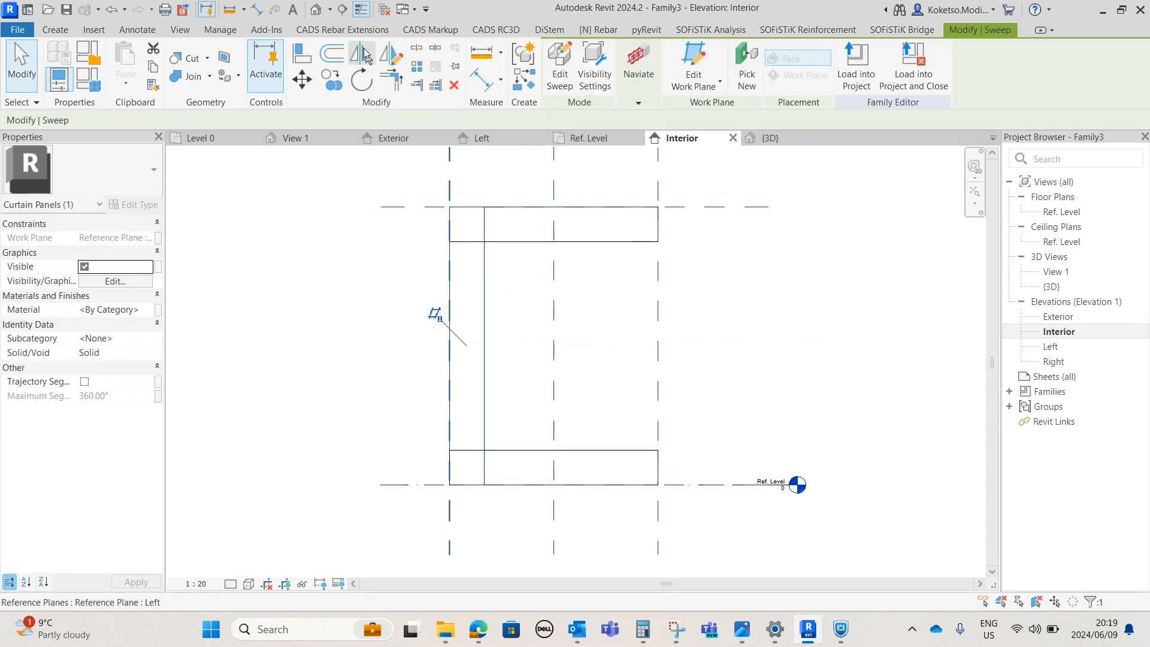
left_click(364, 55)
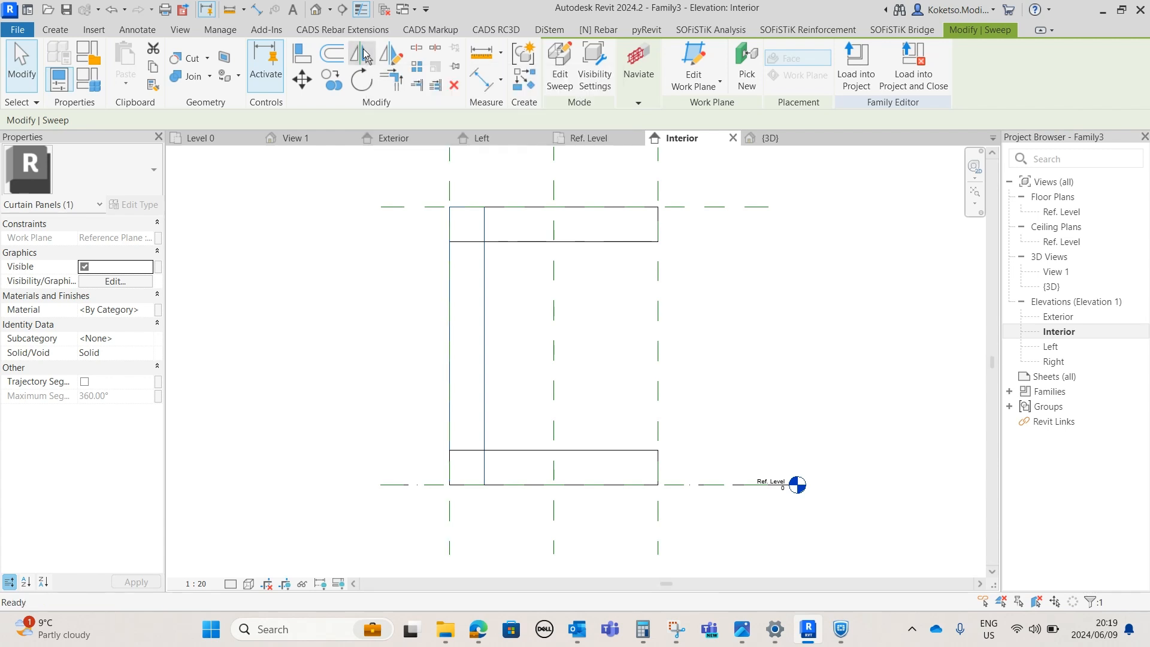
left_click(558, 303)
left_click(640, 221)
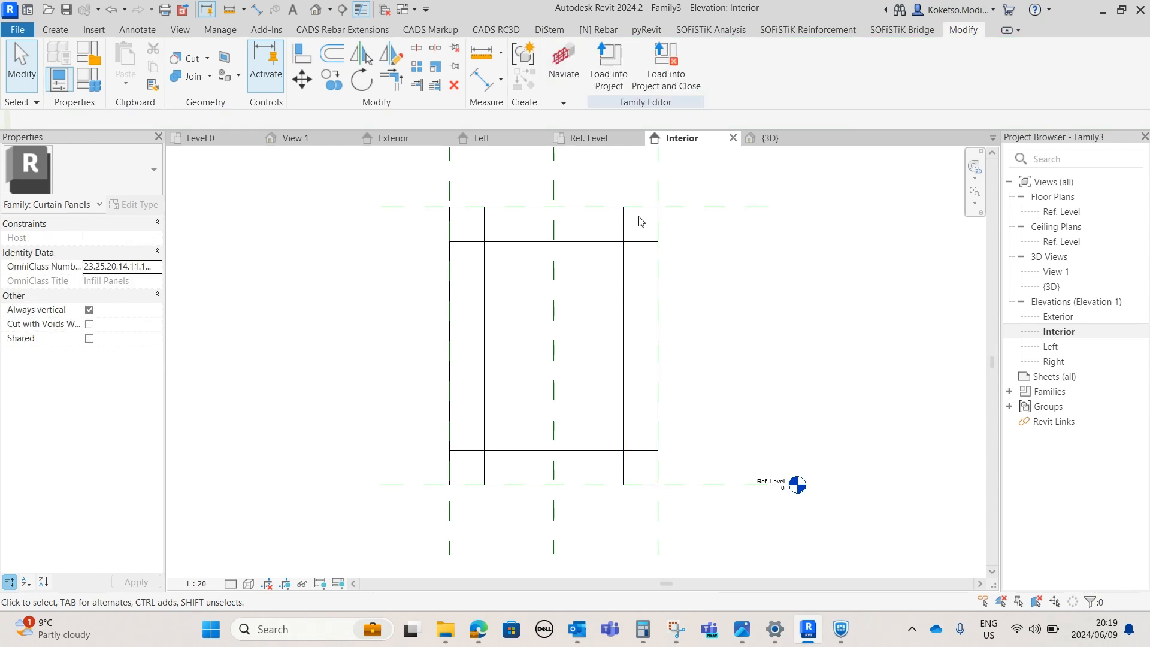
Join the geometry of the top, right, bottom and left frame sweeps in the 3D view.
left_click(768, 138)
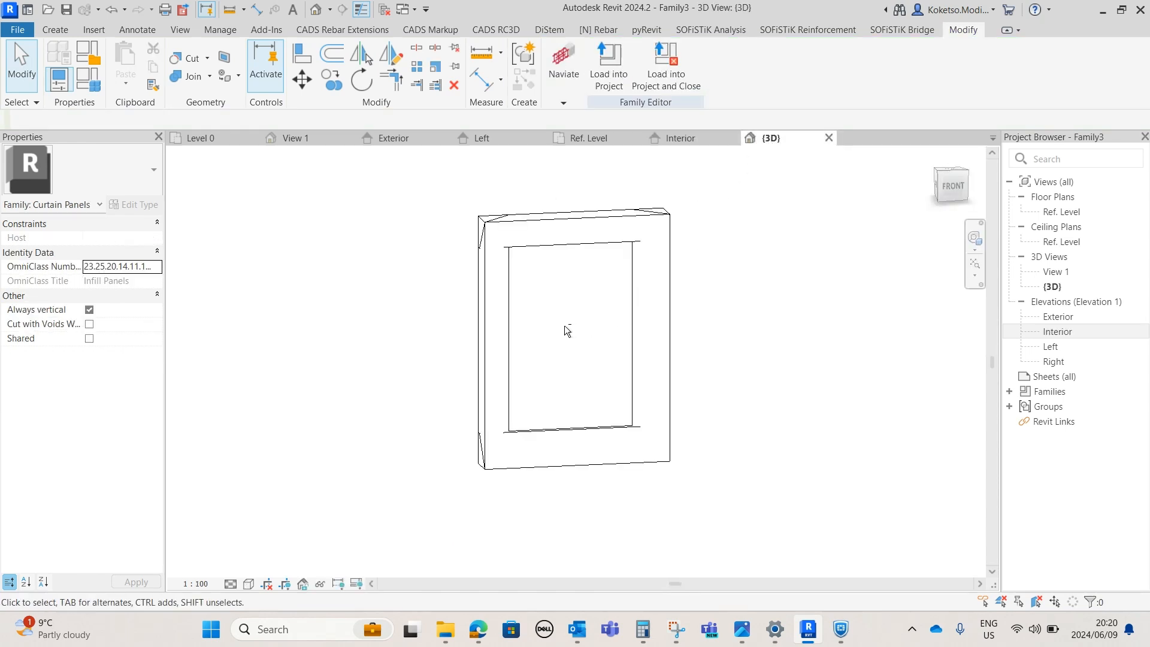
middle_click_drag(564, 327, 528, 302, "shift")
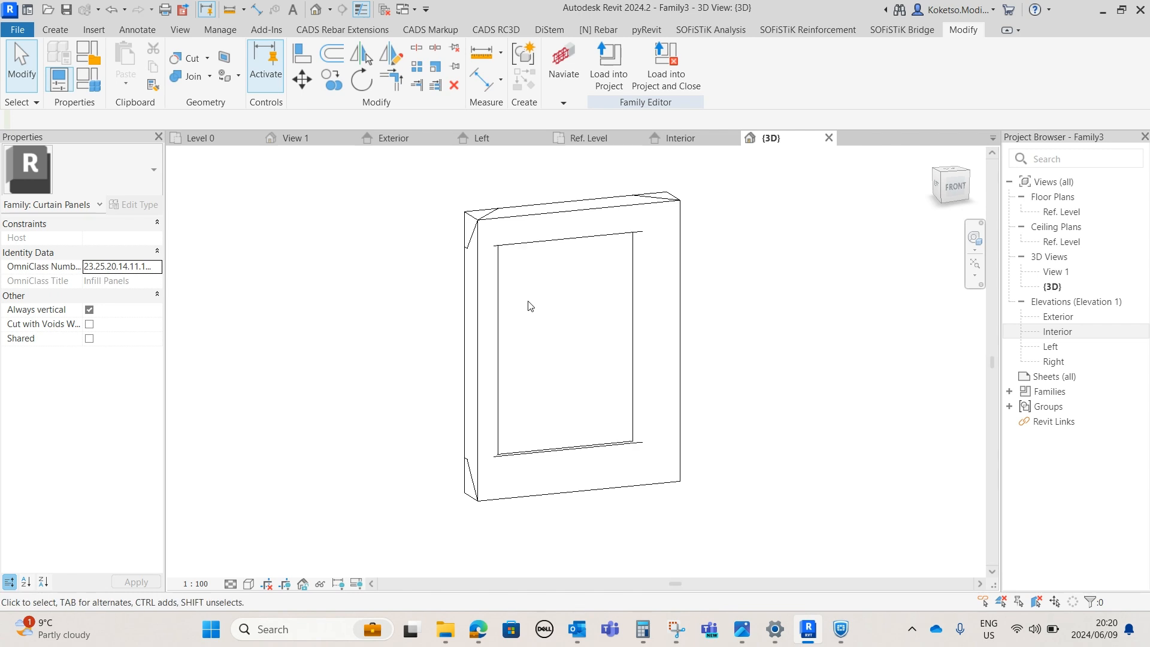
left_click(189, 77)
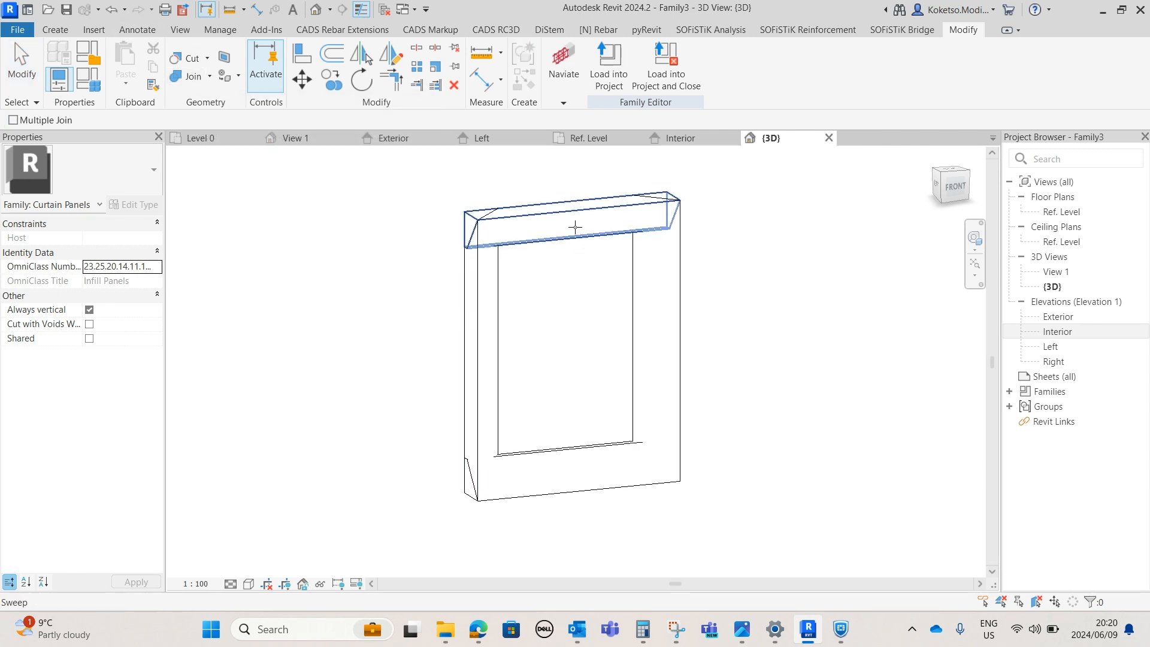
left_click(581, 223)
left_click(679, 266)
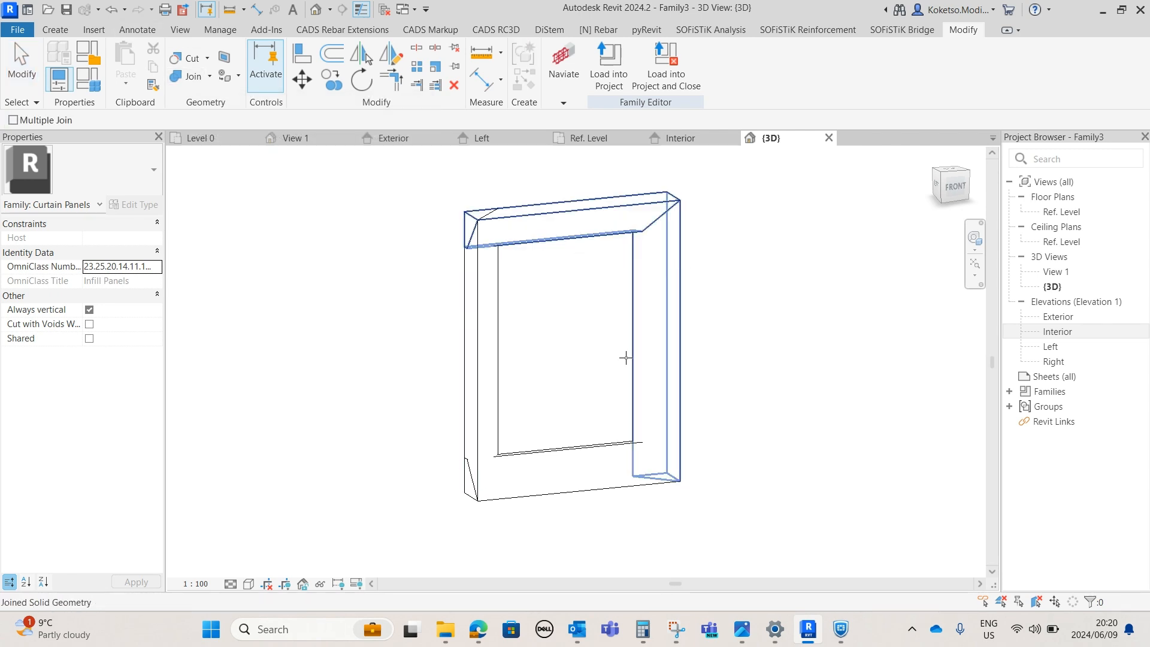
left_click(676, 381)
left_click(580, 454)
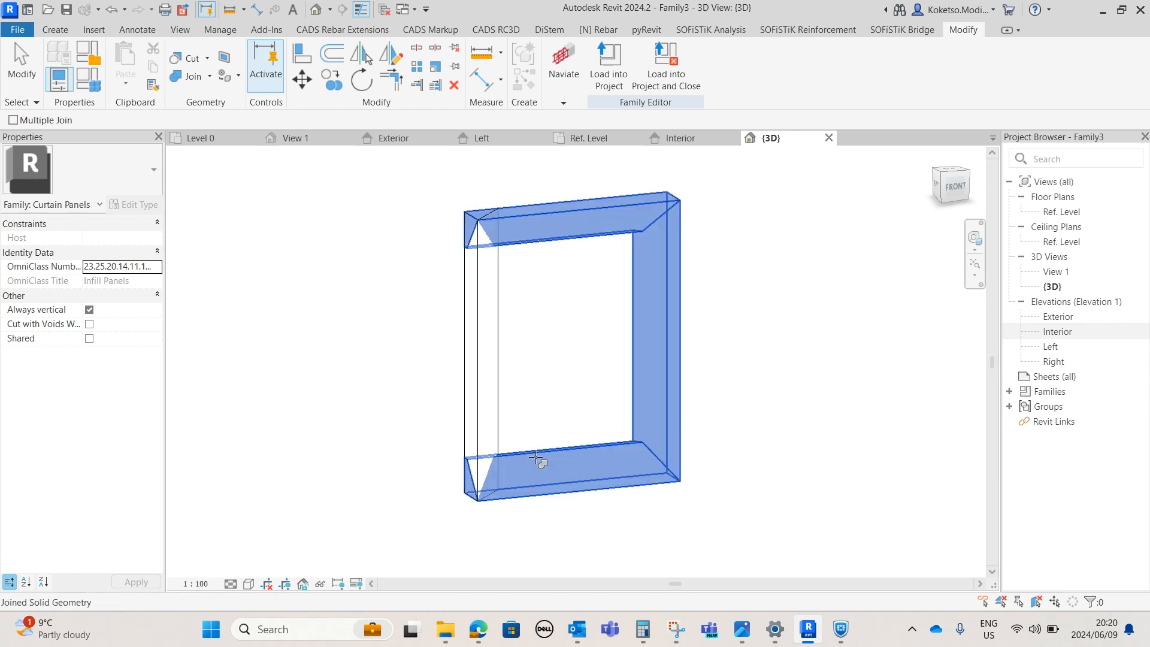
middle_click_drag(495, 418, 426, 335, "shift")
key("Escape")
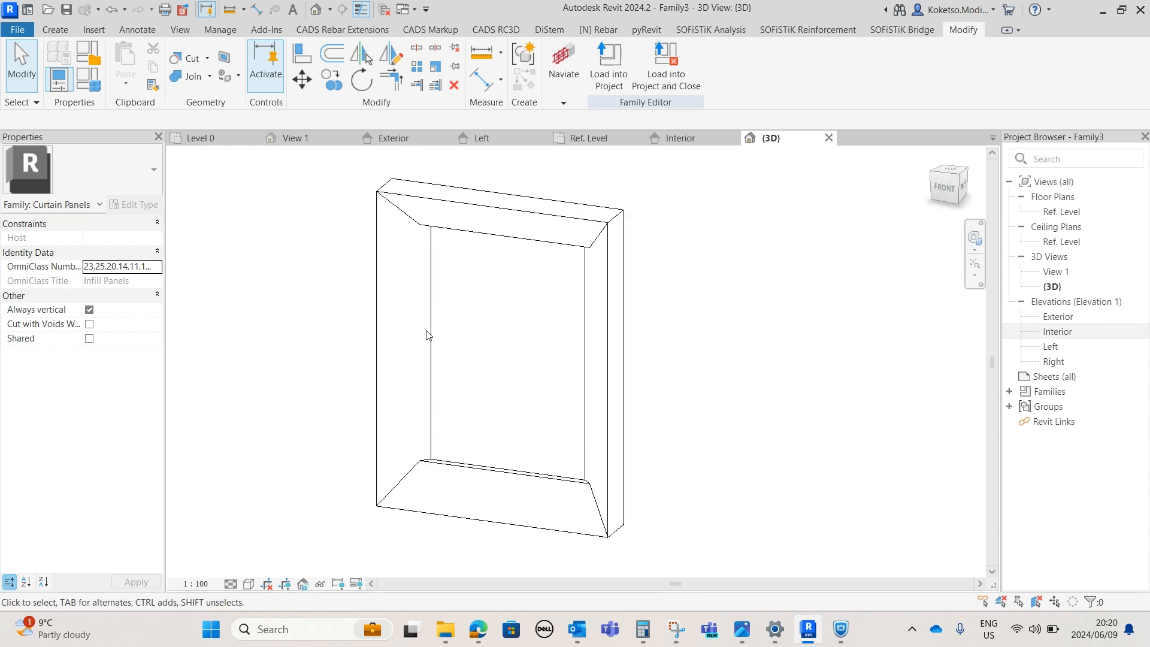
Edit the left sweep's profile in Ref. Level, adding a short vertical line from the inner bevel intersection up to the horizontal edge.
left_click(427, 333)
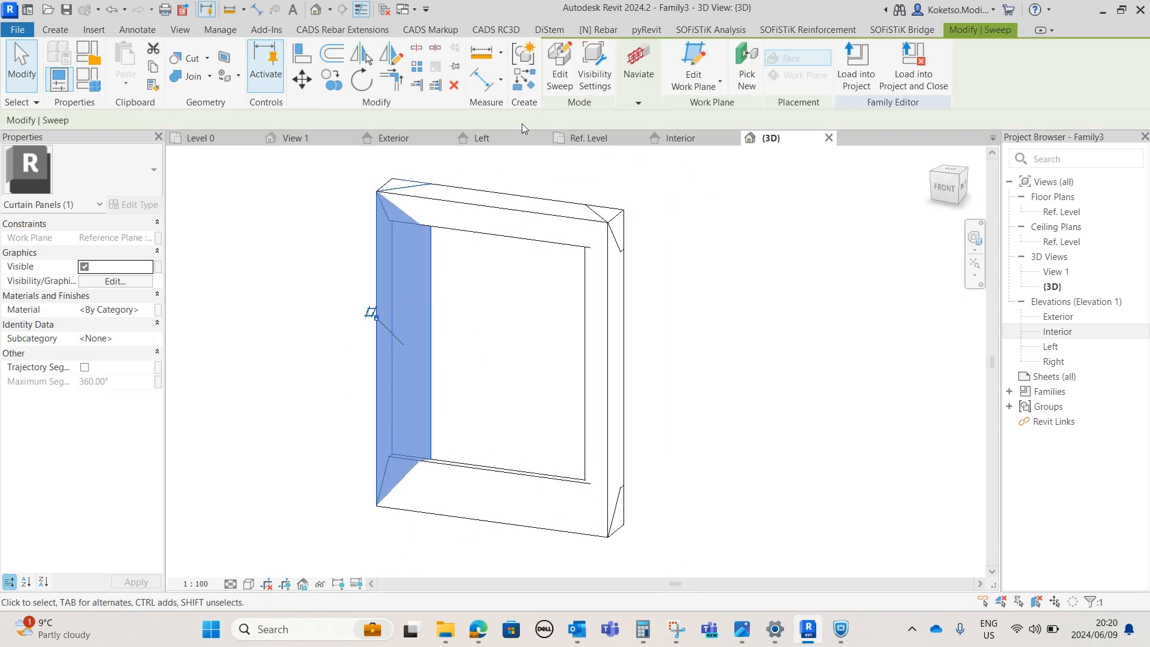
left_click(559, 78)
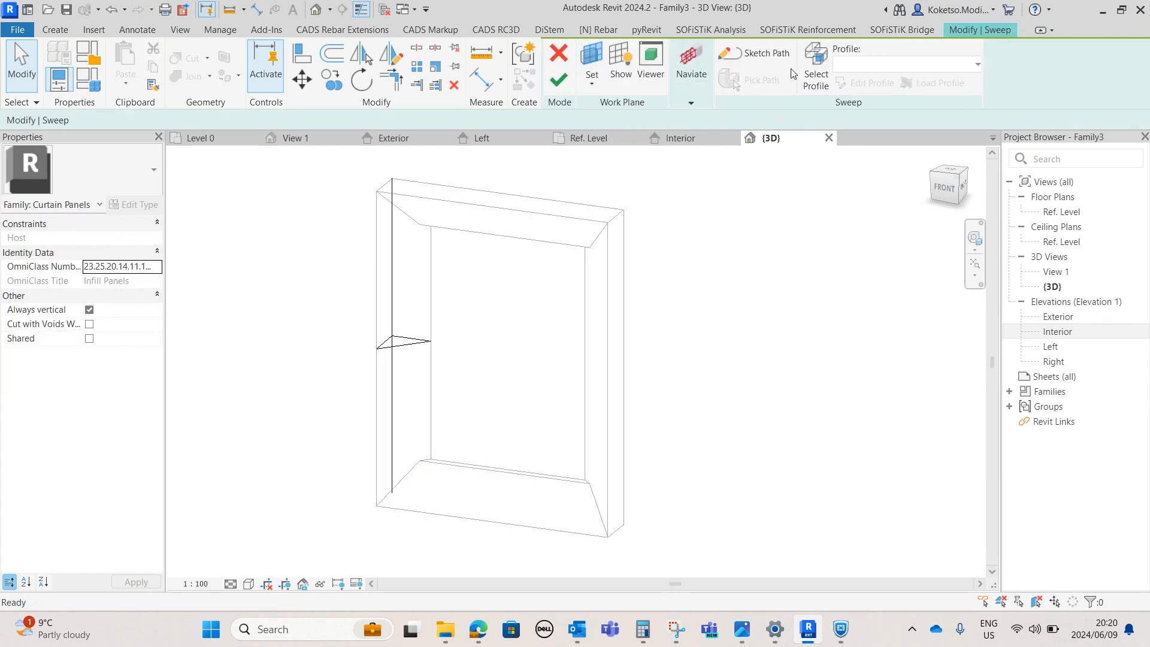
left_click(405, 354)
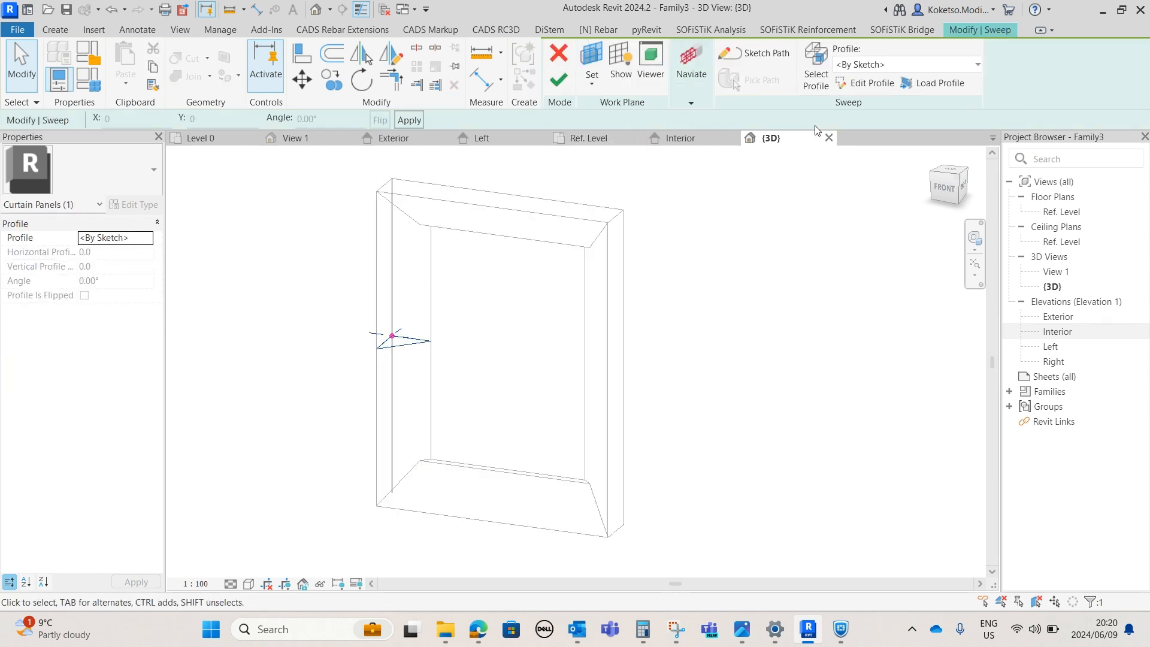
left_click(845, 84)
left_click(584, 139)
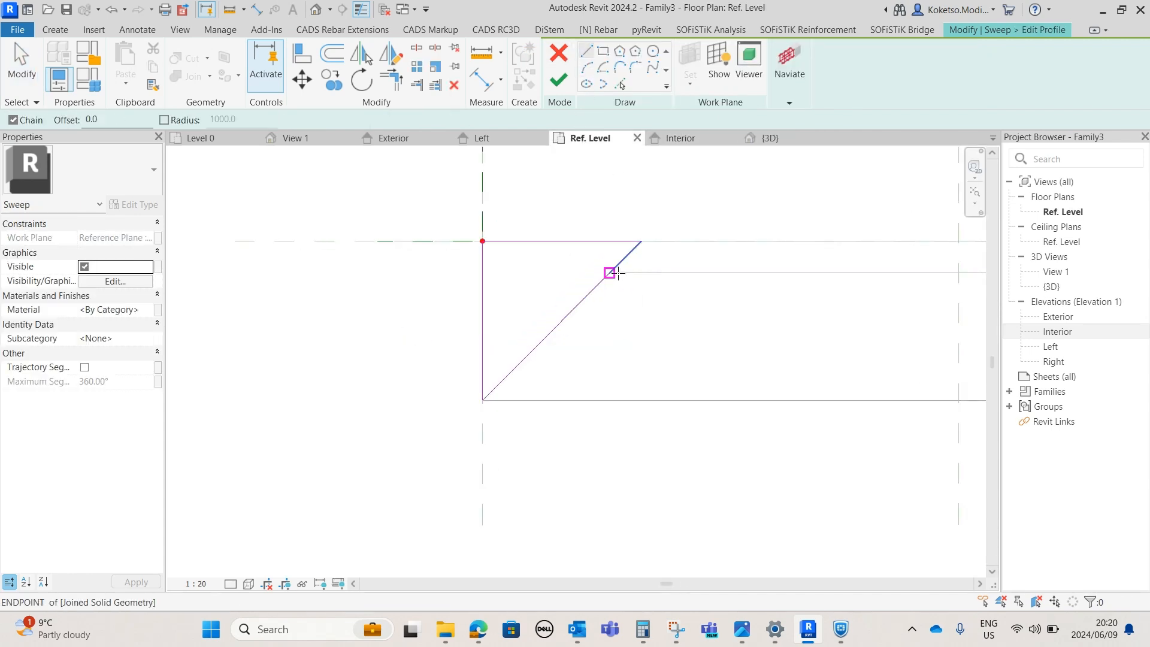
left_click(609, 272)
left_click(609, 241)
key("Escape")
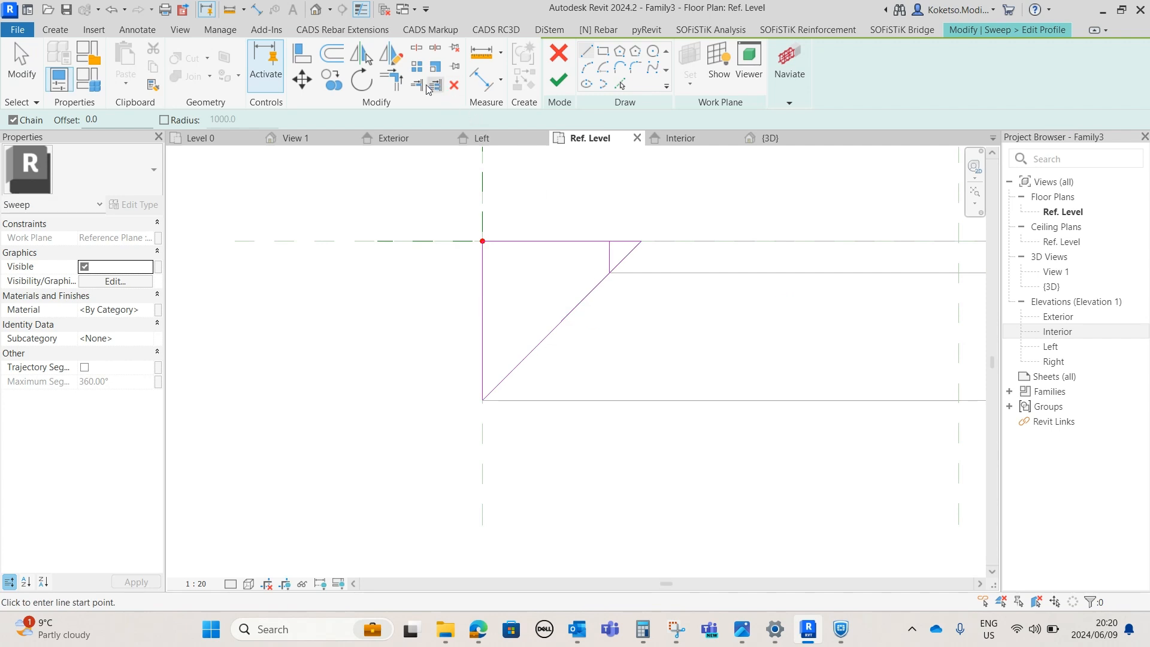
Trim the profile's sharp tip back to the short vertical line and finish editing the left sweep.
left_click(392, 78)
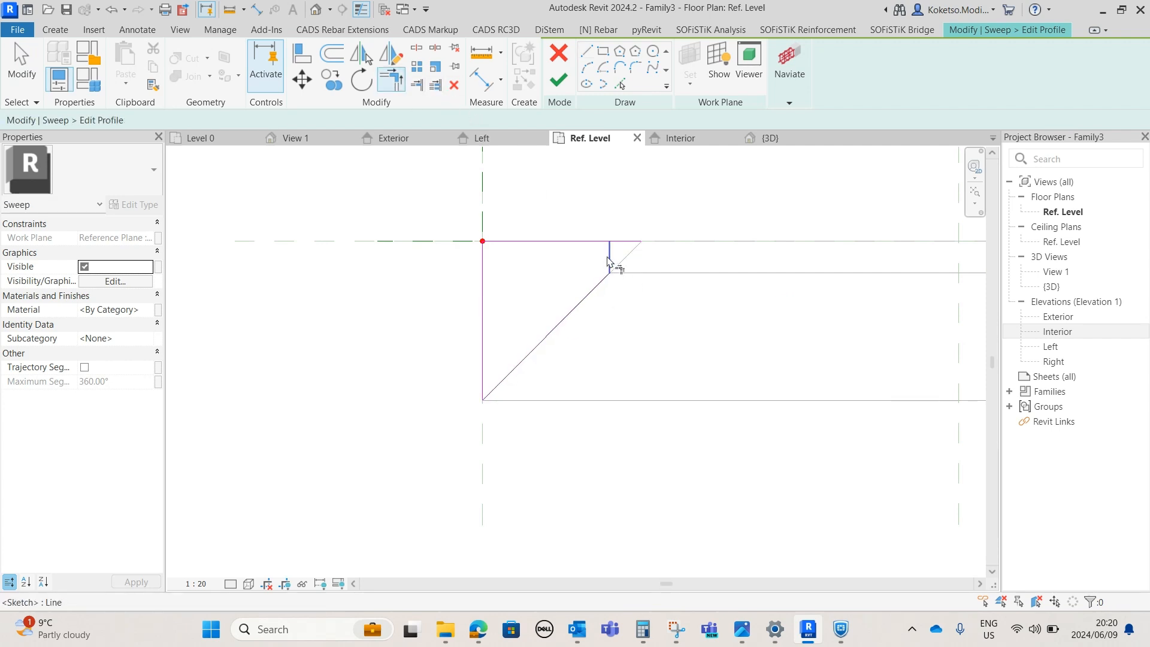
key("Escape")
key("Escape")
scroll(509, 270, "down", 2)
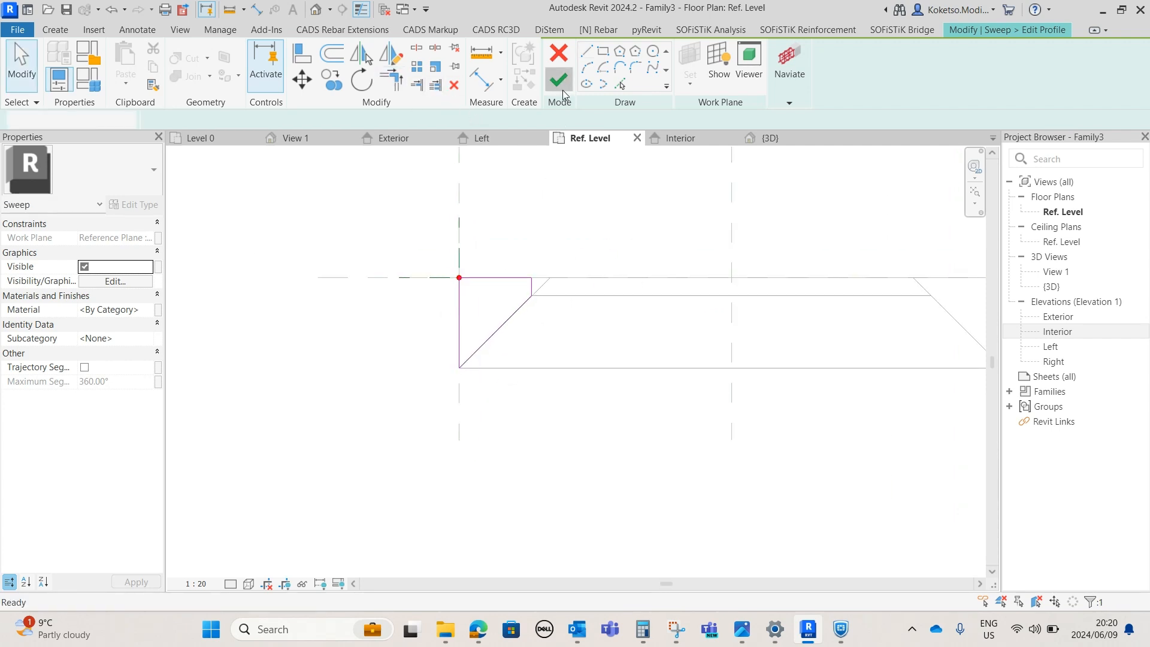
left_click(558, 80)
left_click(561, 88)
middle_click_drag(636, 316, 527, 308)
scroll(527, 308, "down", 1)
key("Escape")
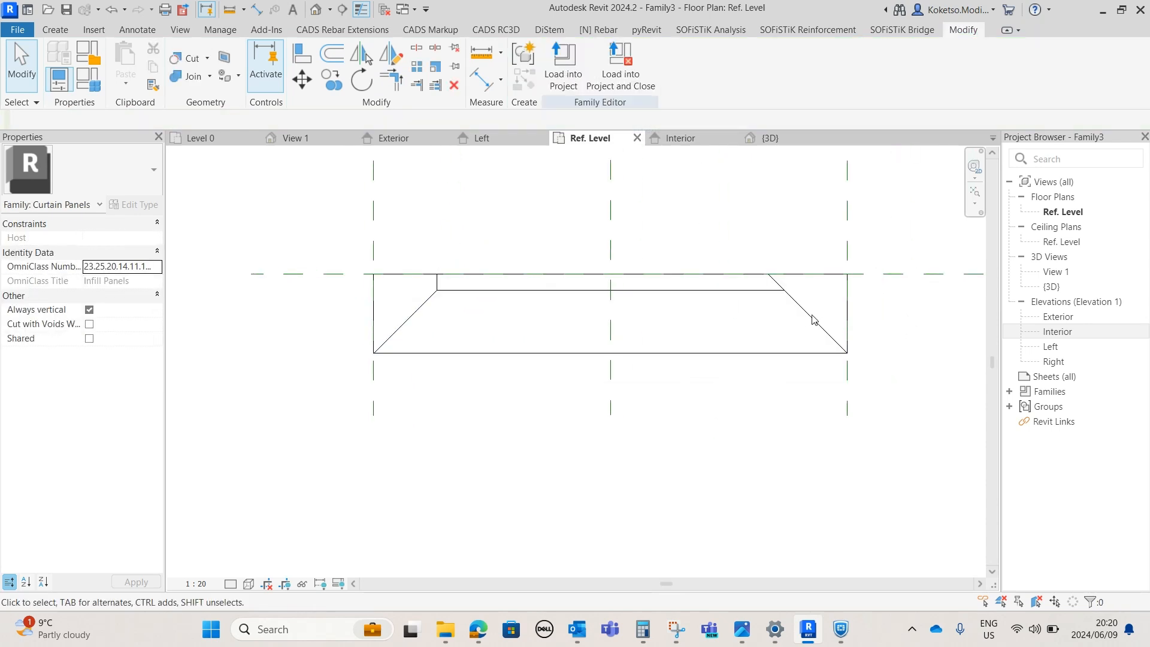
Delete the old right sweep and mirror the edited left sweep about the Center (Left/Right) reference plane to replace it.
left_click(811, 317)
key("Escape")
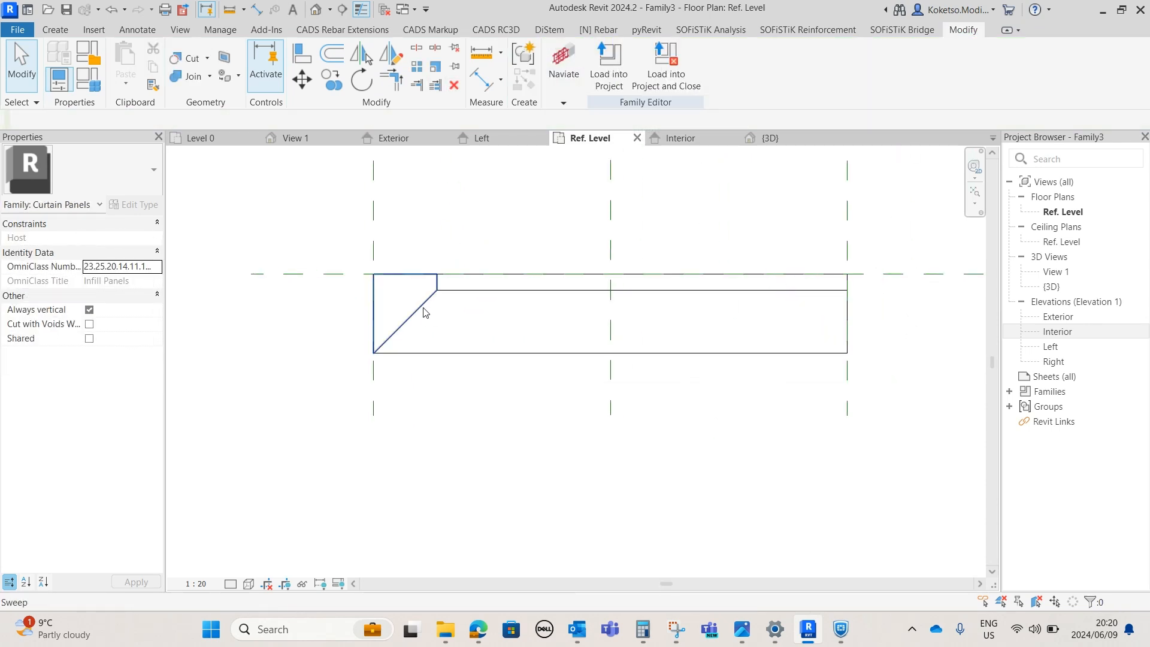
left_click(421, 306)
key("Escape")
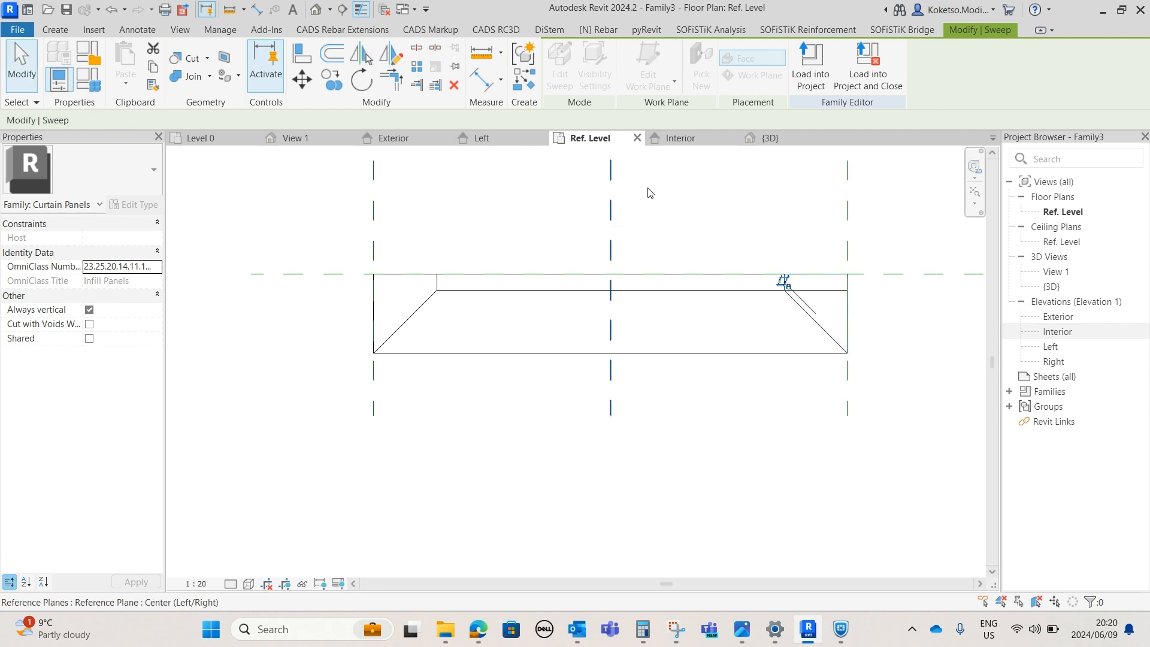
Join the mirrored right sweep's geometry with the adjoining frame sweeps in the 3D view.
left_click(792, 142)
middle_click_drag(742, 413, 689, 419, "shift")
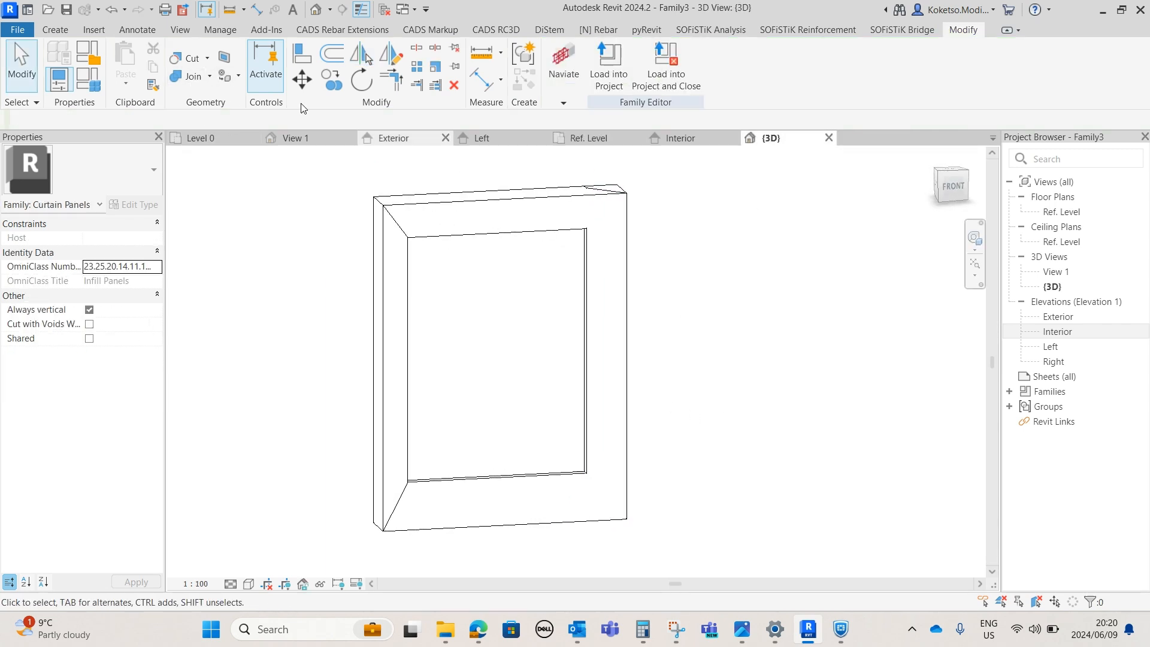
left_click(193, 76)
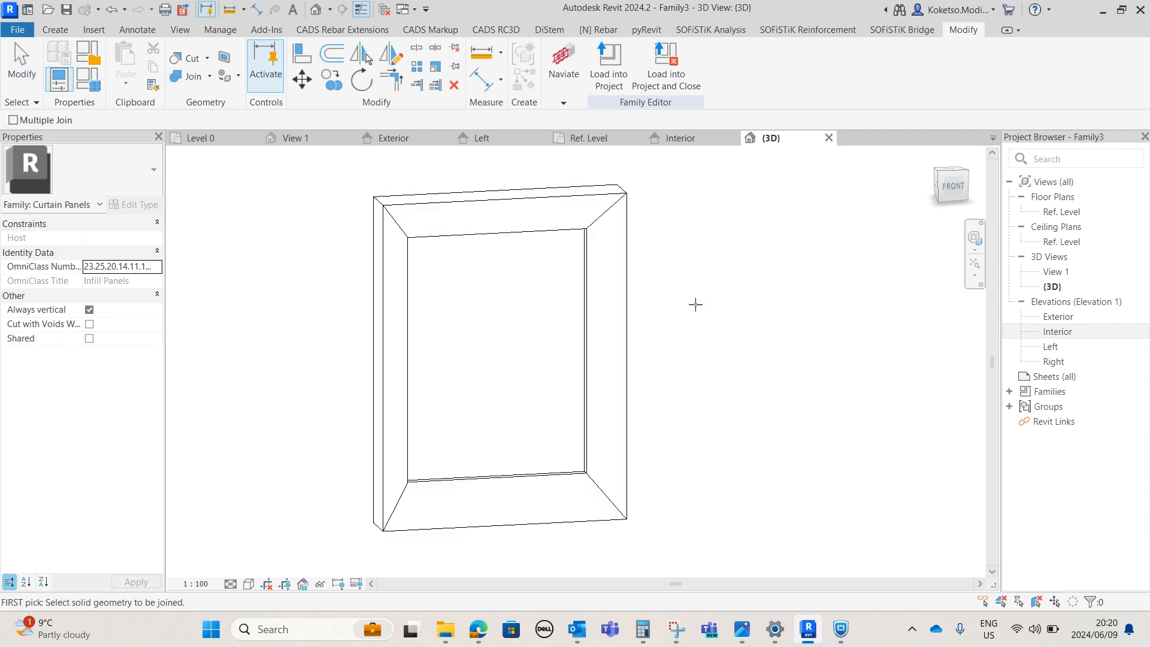
middle_click_drag(768, 303, 676, 441, "shift")
key("Escape")
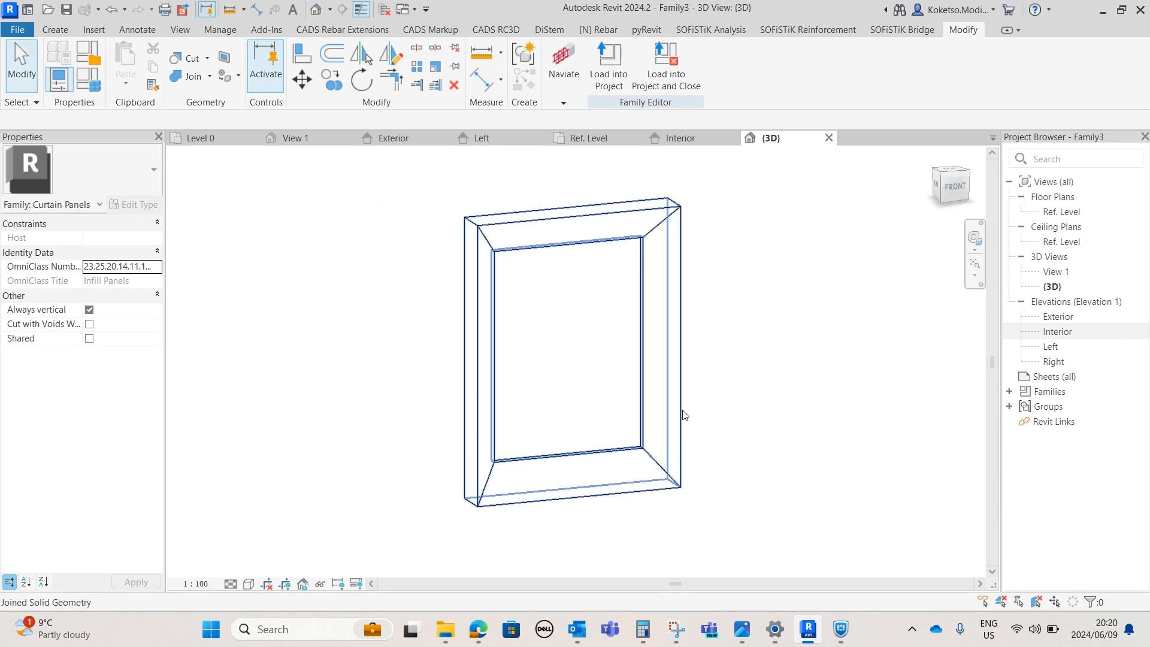
Add the library material Concrete, Precast to the family and assign it to the joined frame.
left_click(606, 472)
left_click(147, 281)
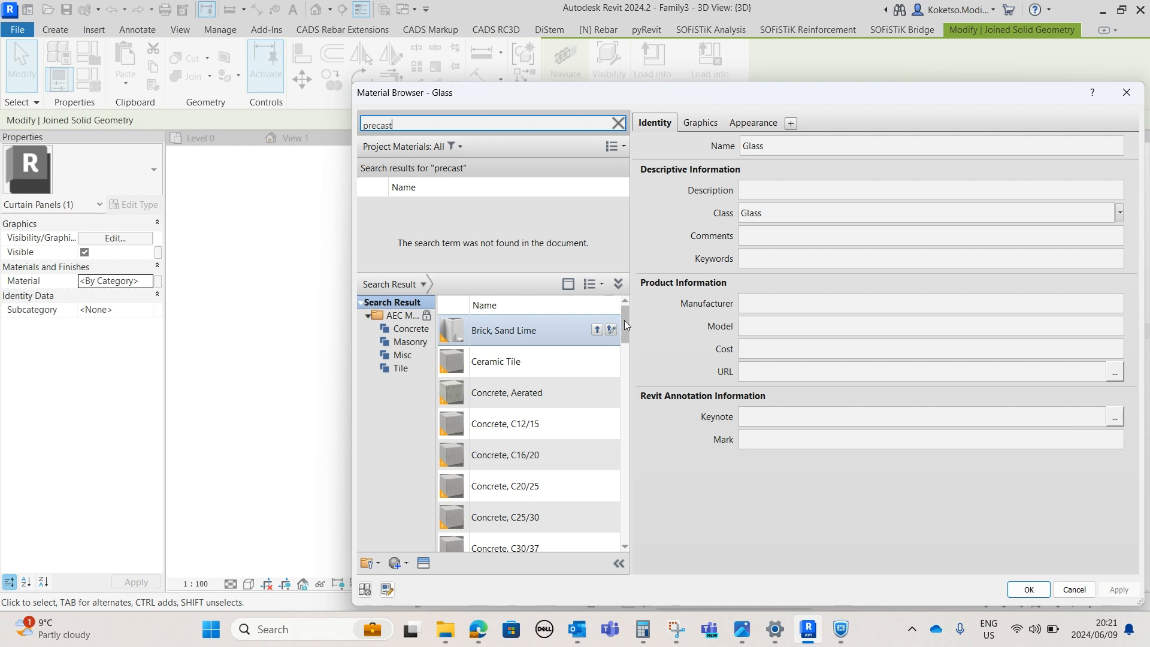
left_click_drag(625, 320, 615, 503)
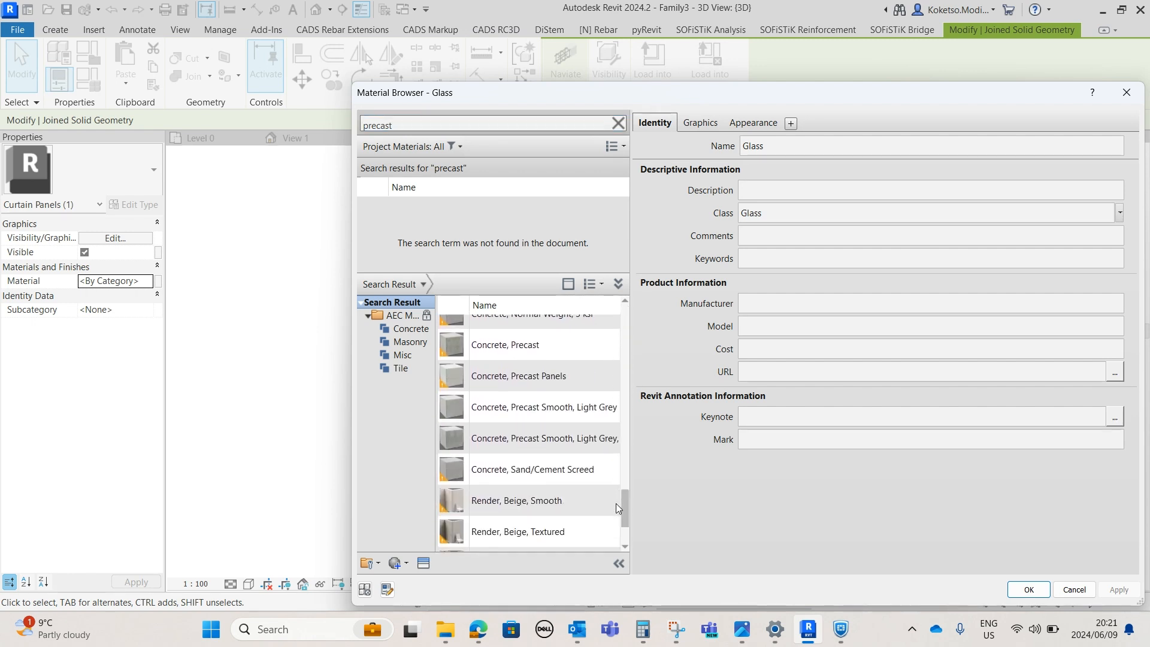
scroll(569, 371, "up", 2)
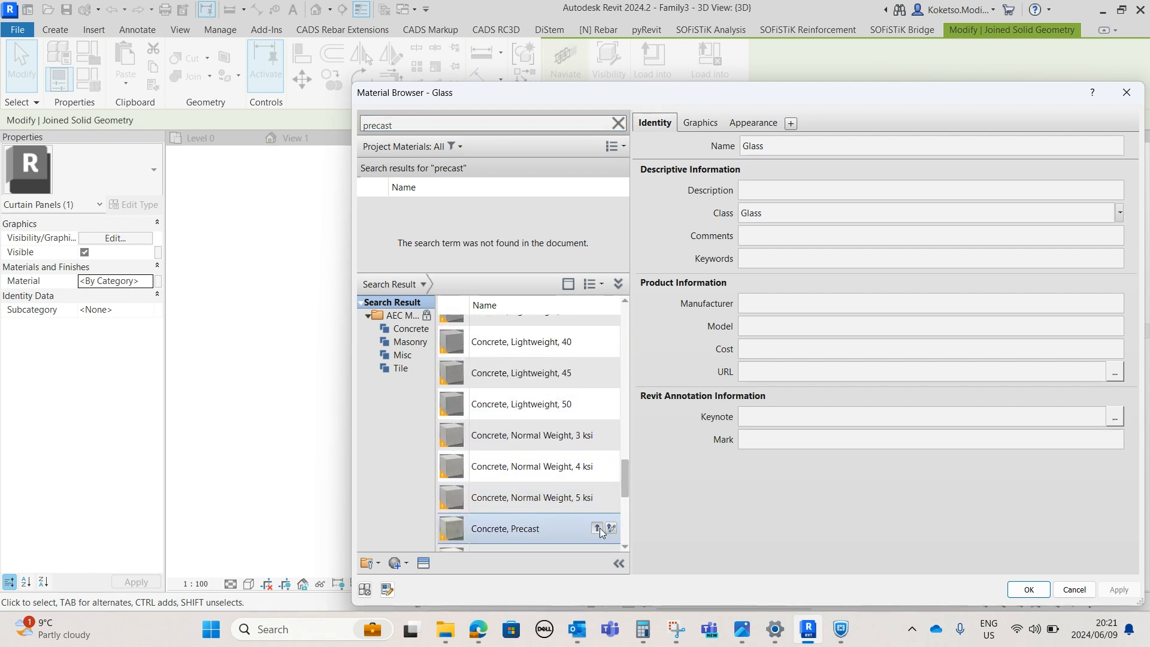
left_click(598, 529)
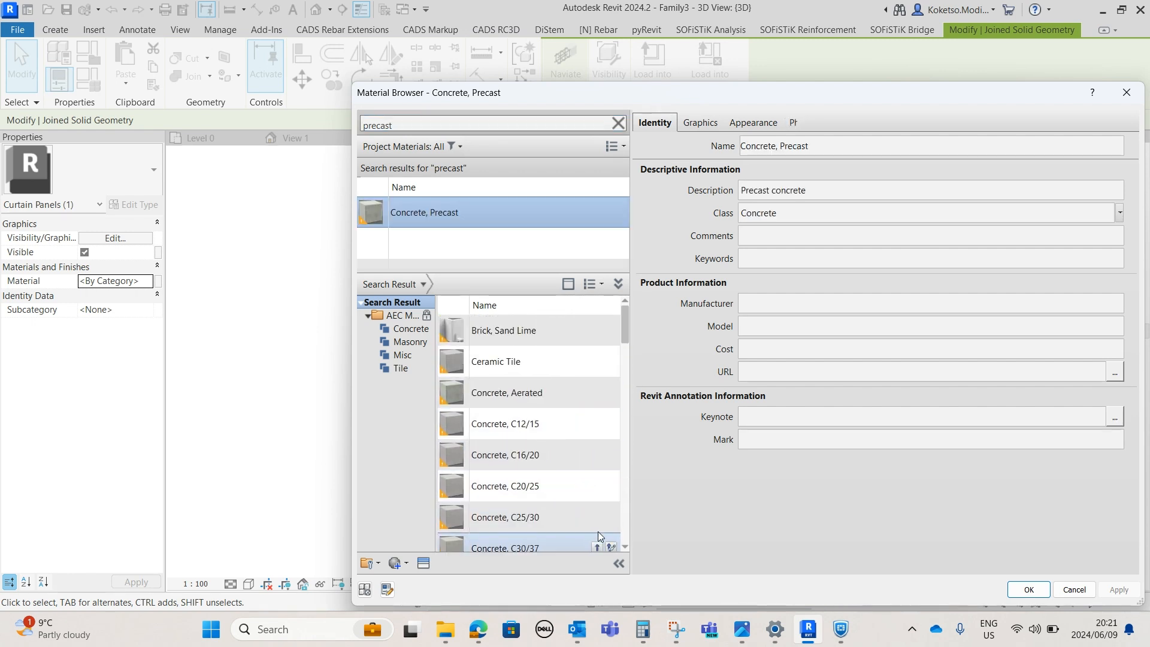
left_click(1028, 589)
Set the 3D view's detail level to Fine and choose a visual style that shows the frame's material texture.
left_click(231, 584)
left_click(248, 568)
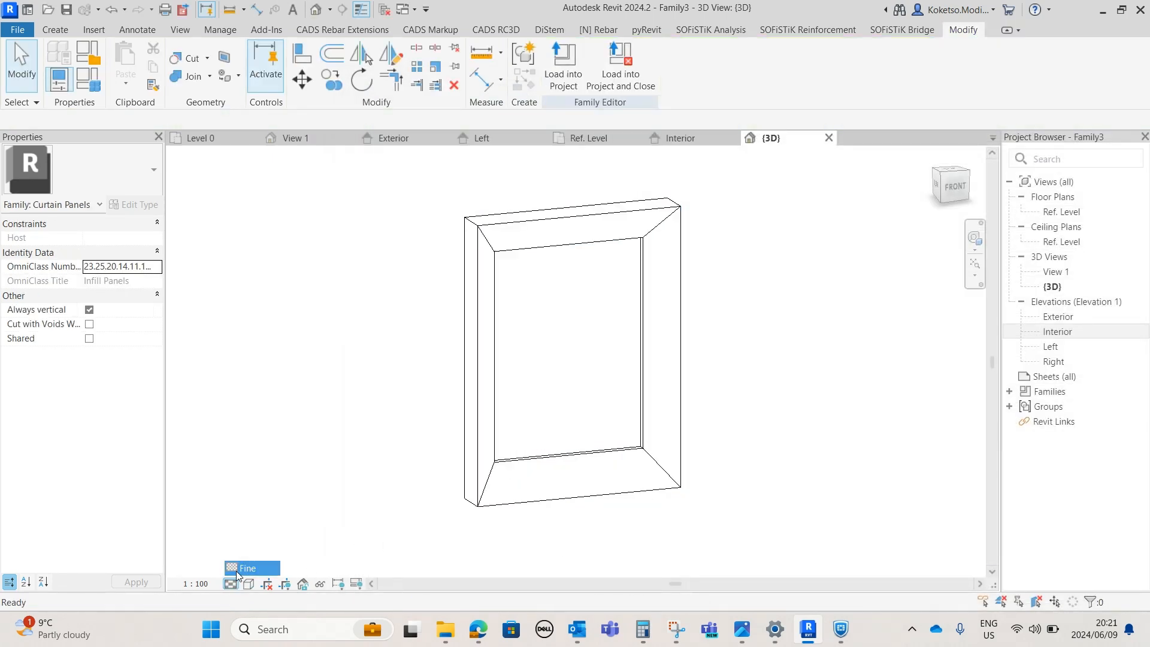
left_click(249, 584)
left_click(262, 568)
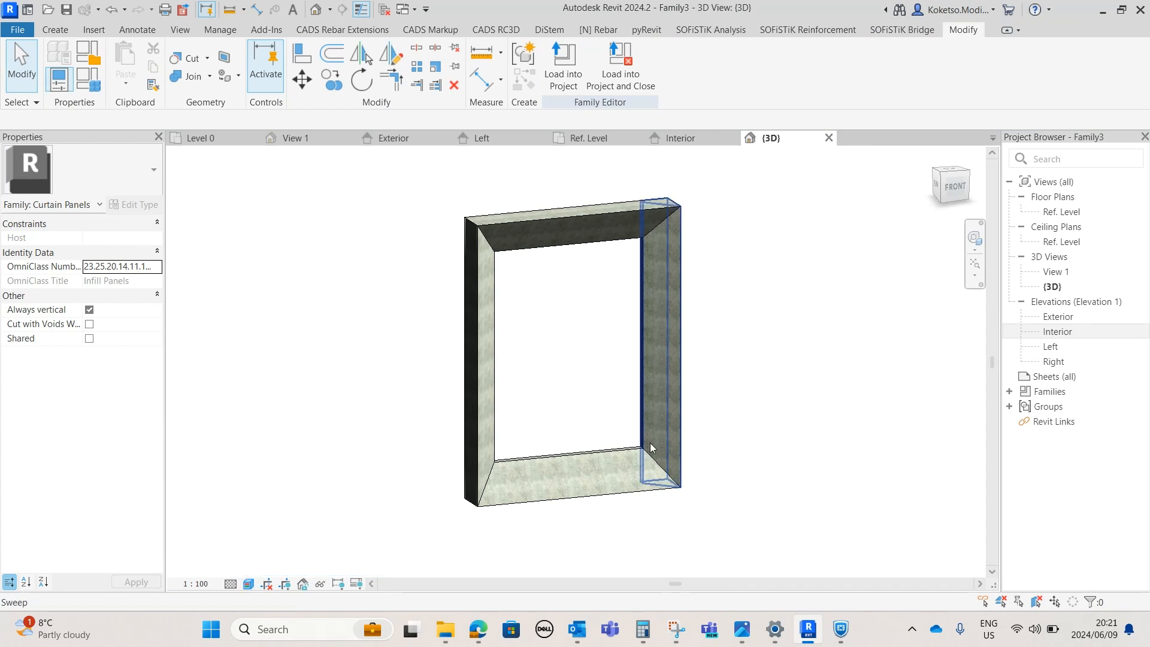
scroll(789, 449, "up", 1)
scroll(787, 418, "down", 1)
mouse_move(771, 409)
middle_mouse_down("shift")
mouse_move(683, 360)
mouse_move(716, 379)
mouse_move(729, 338)
mouse_move(667, 152)
middle_mouse_up("shift")
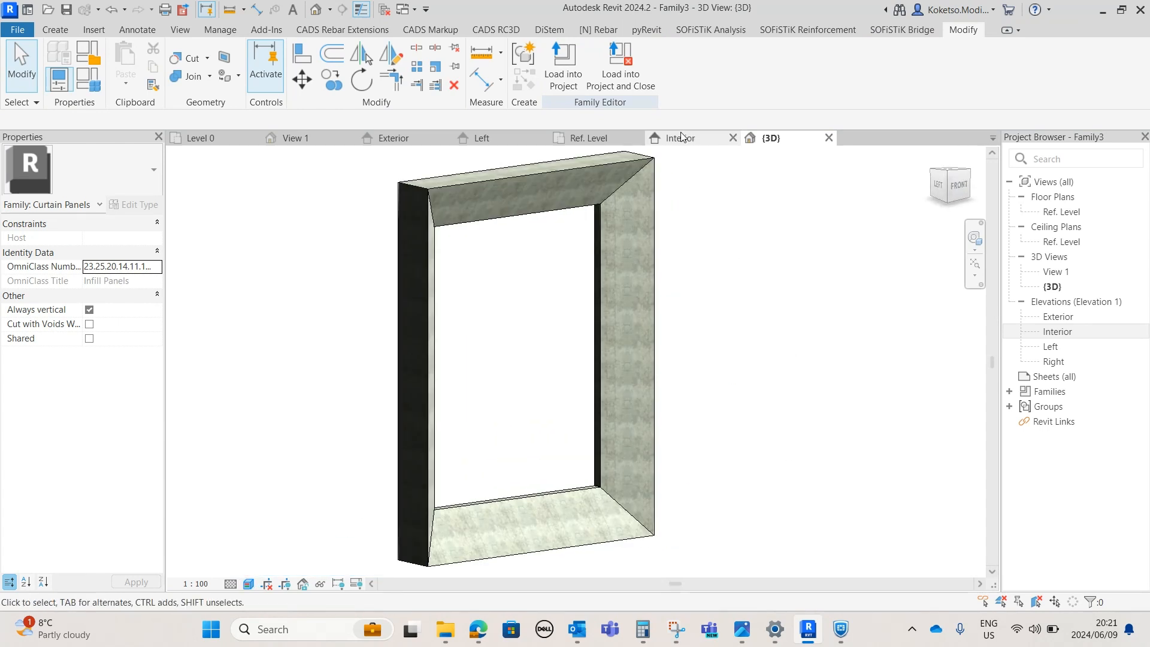
middle_click_drag(616, 272, 493, 229, "shift")
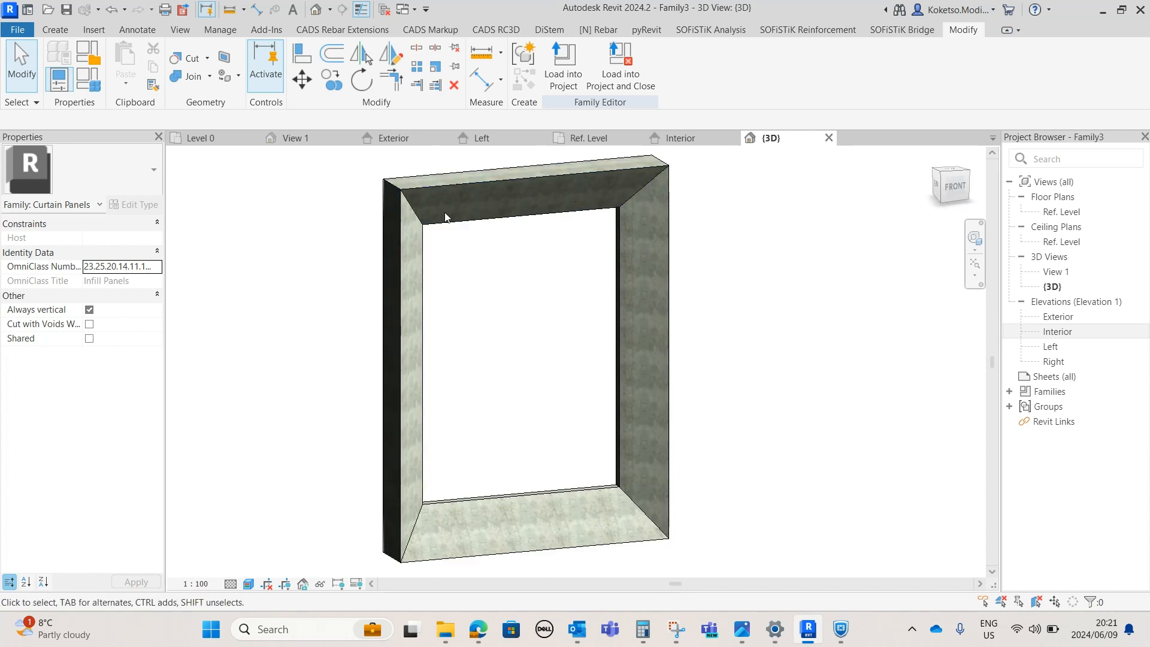
In the Interior elevation, start an extrusion and sketch a 2200 x 3000 mm rectangle corner to corner along the frame's opening.
left_click(702, 138)
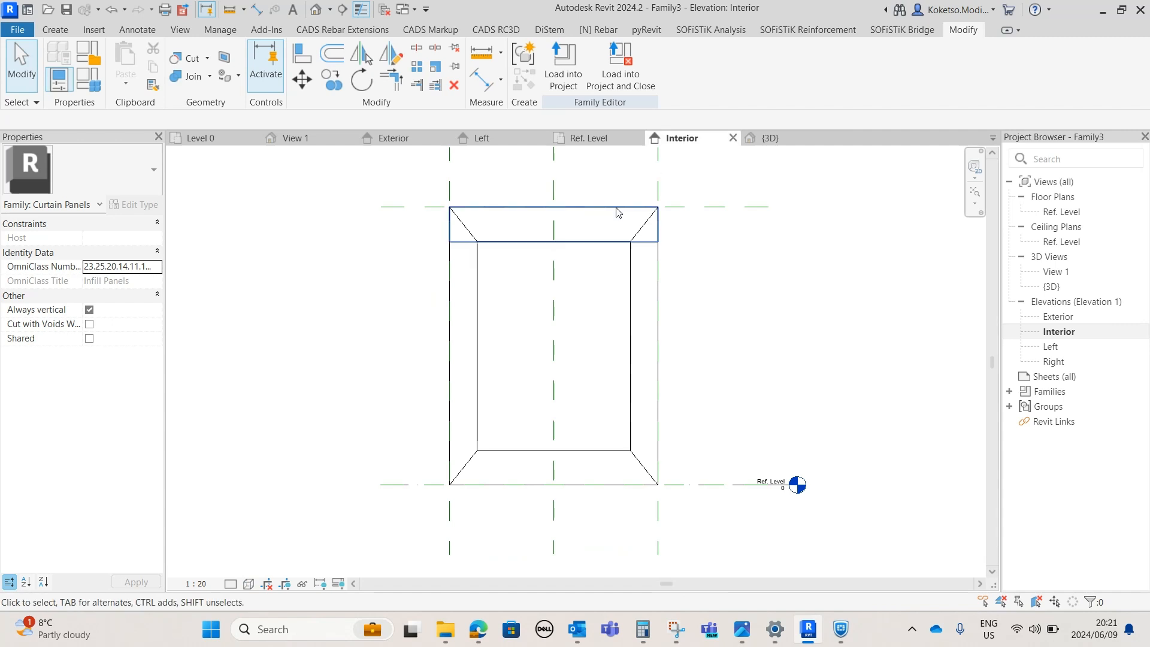
middle_click_drag(611, 325, 575, 303)
scroll(564, 297, "down", 1)
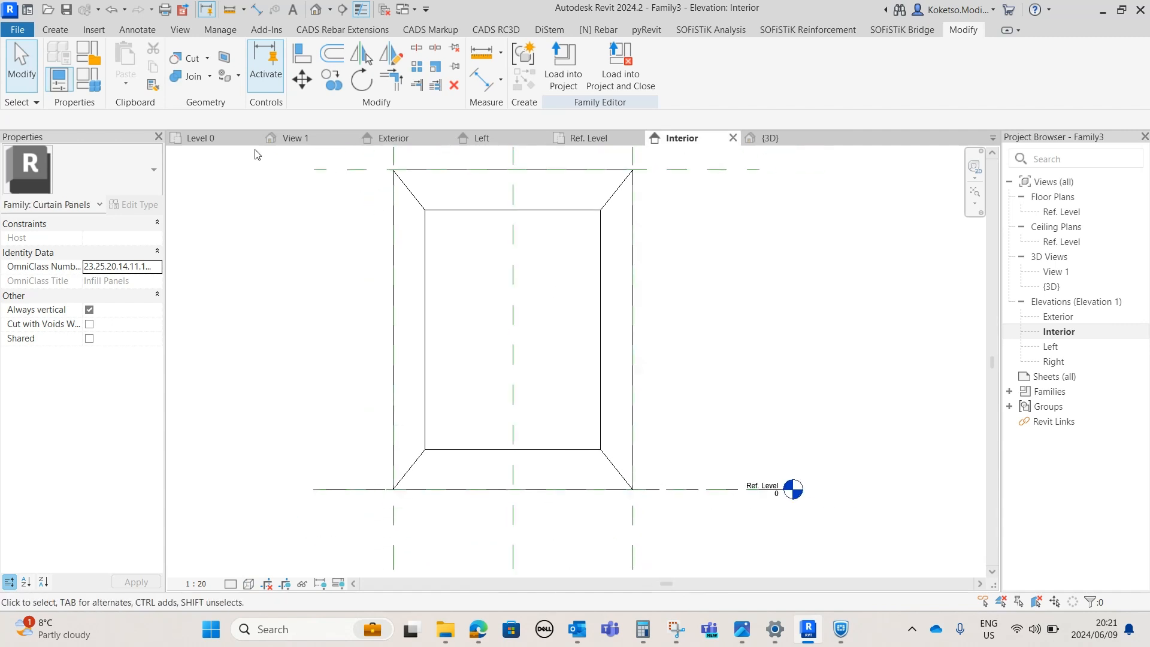
left_click(55, 29)
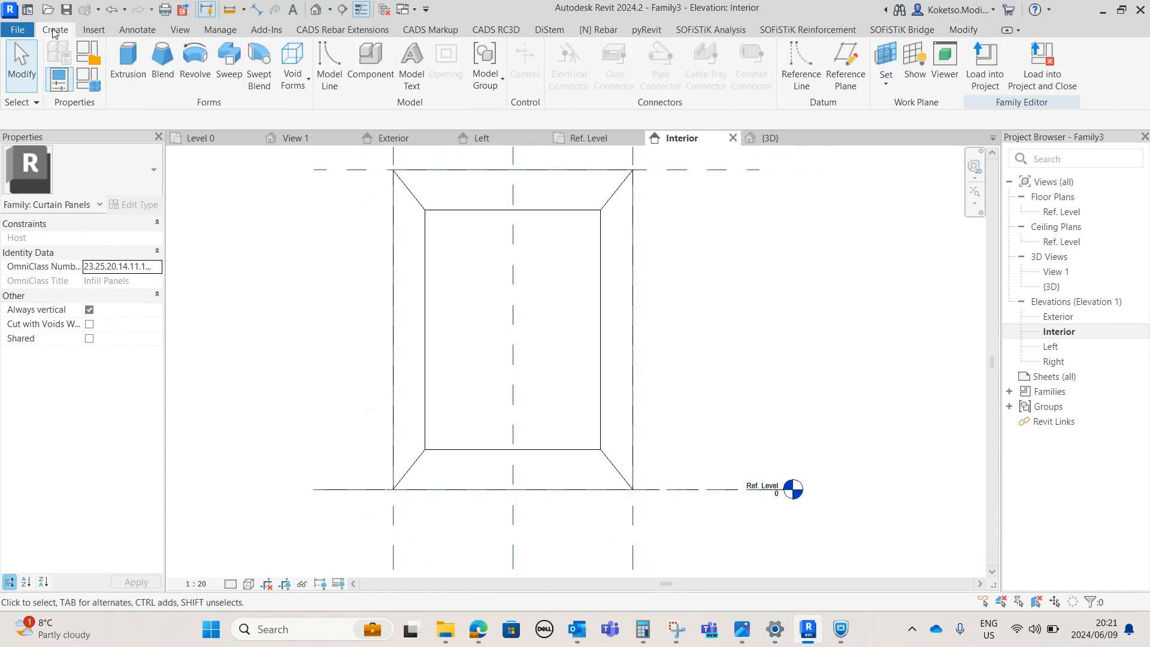
left_click(130, 63)
left_click(603, 51)
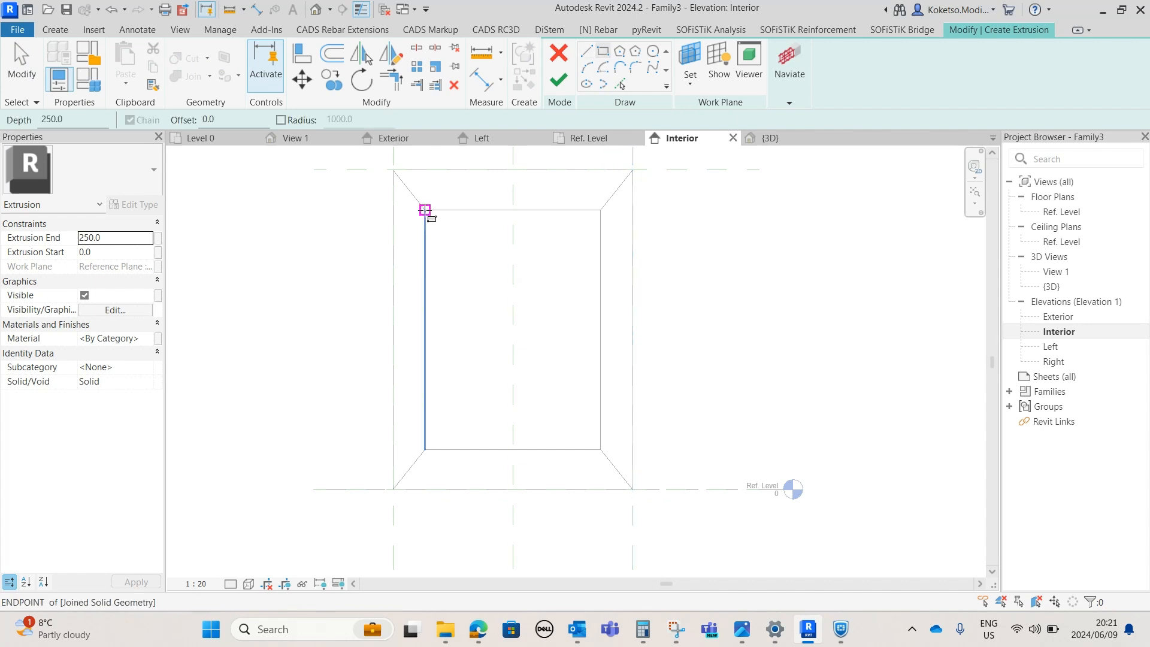
left_click(425, 209)
left_click(600, 449)
scroll(475, 226, "up", 3)
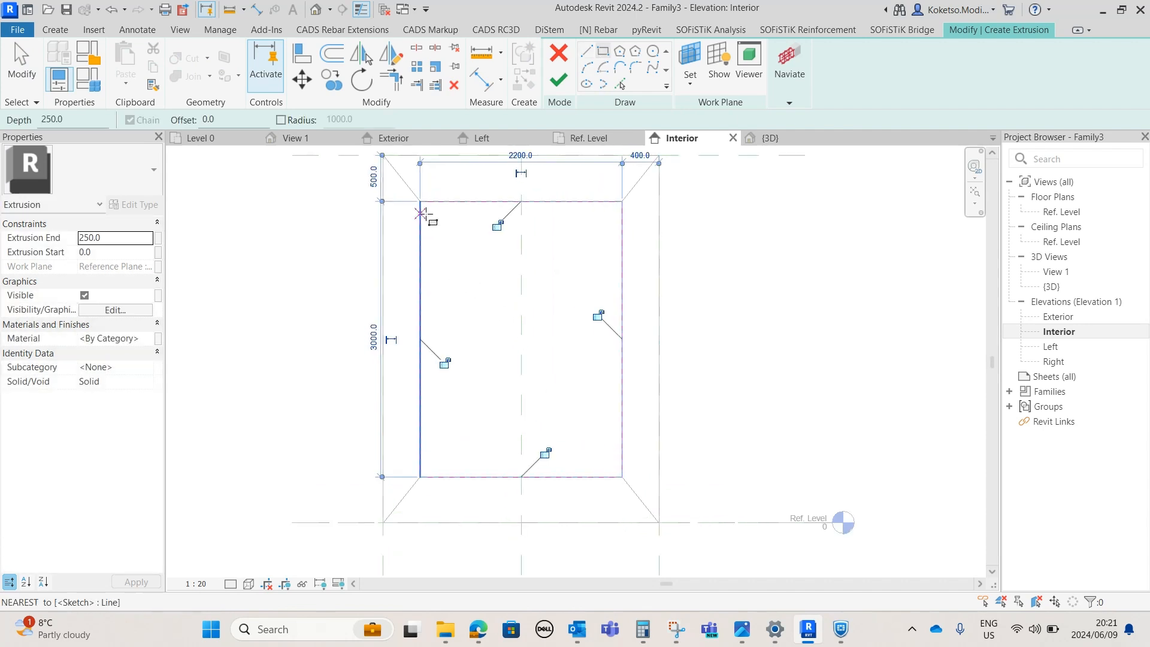
scroll(431, 210, "down", 2)
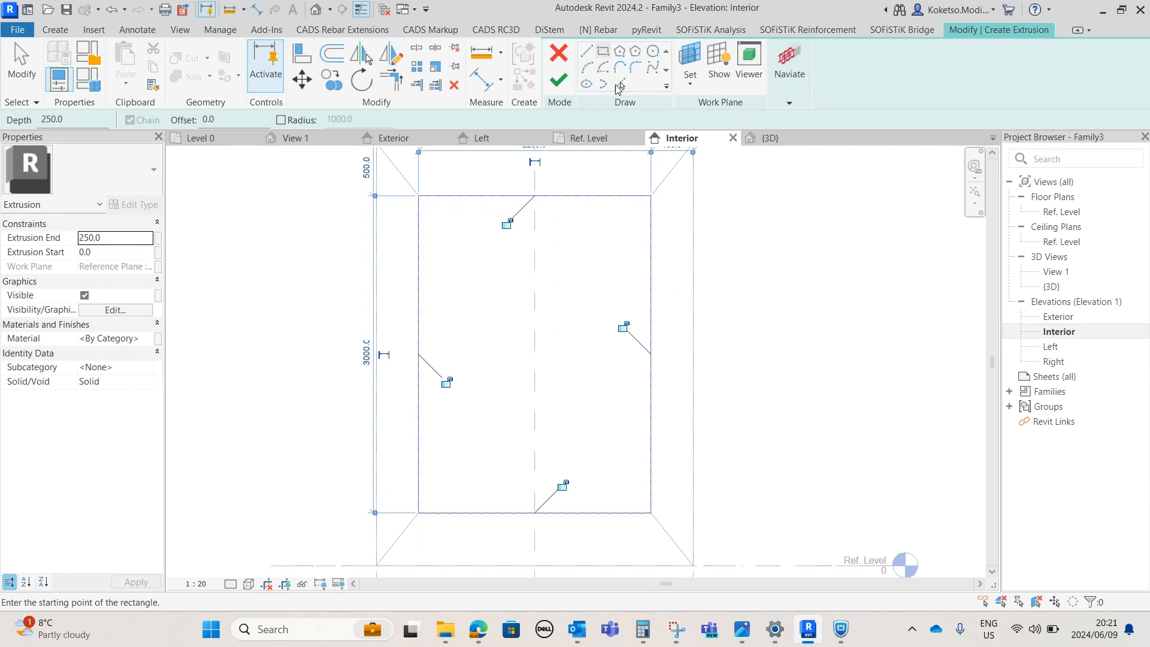
Add inner sketch lines offset 60 mm inward from all four sides of the extrusion rectangle.
left_click(620, 87)
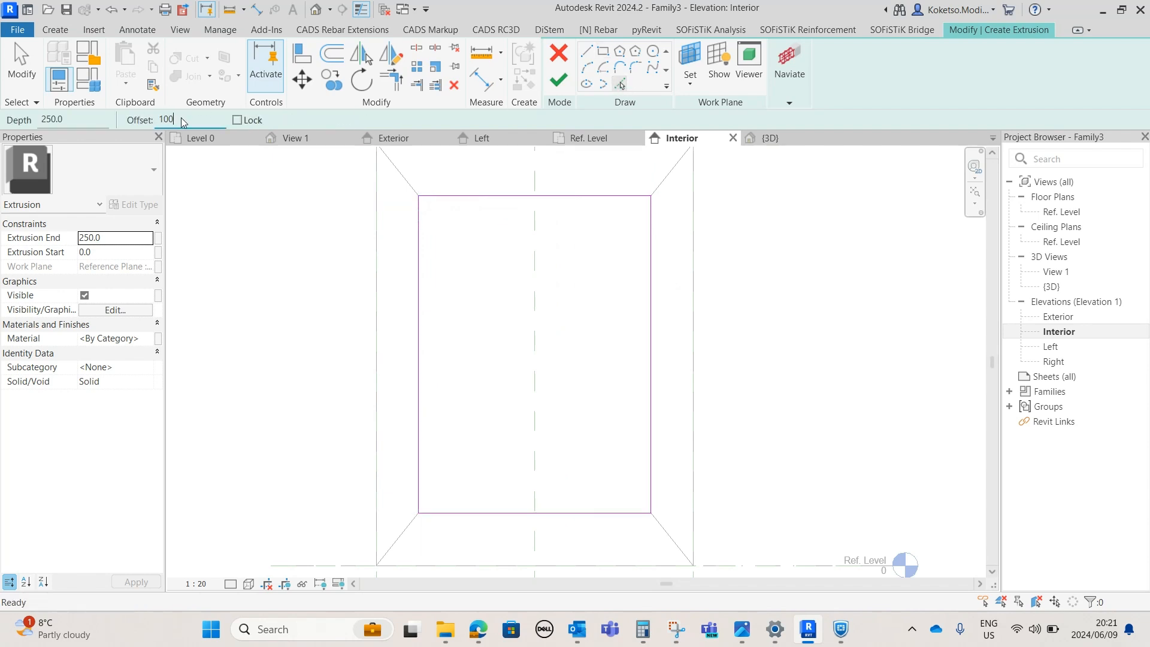
scroll(477, 213, "up", 2)
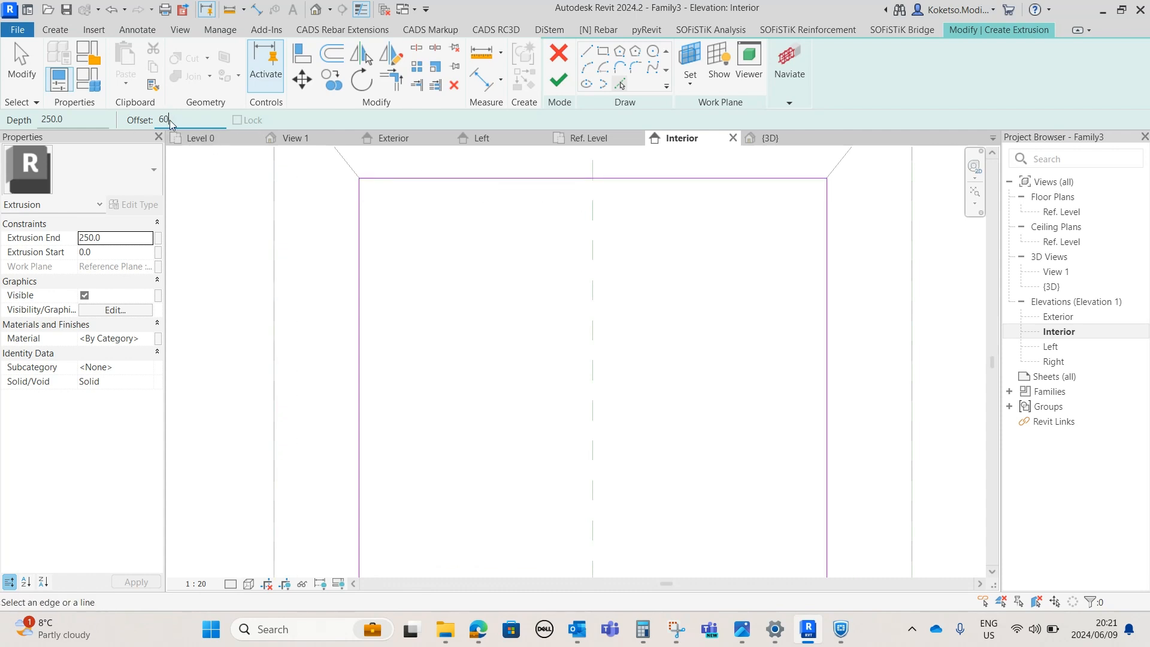
left_click(366, 229)
scroll(377, 250, "down", 3)
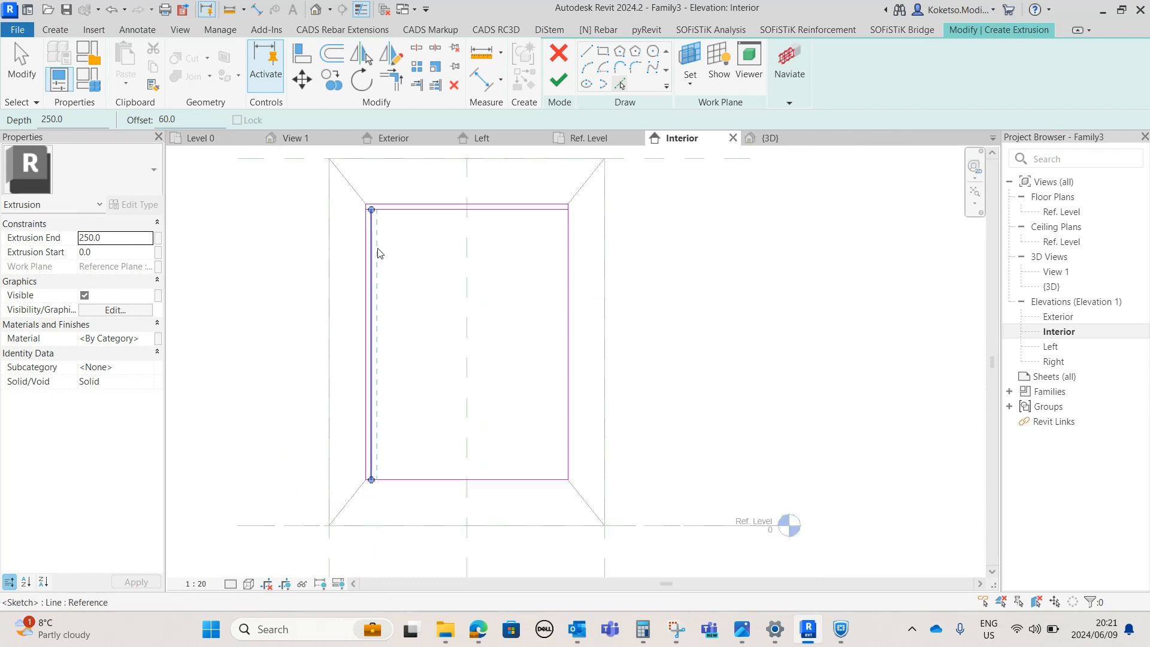
left_click(411, 482)
scroll(533, 473, "up", 2)
left_click(585, 413)
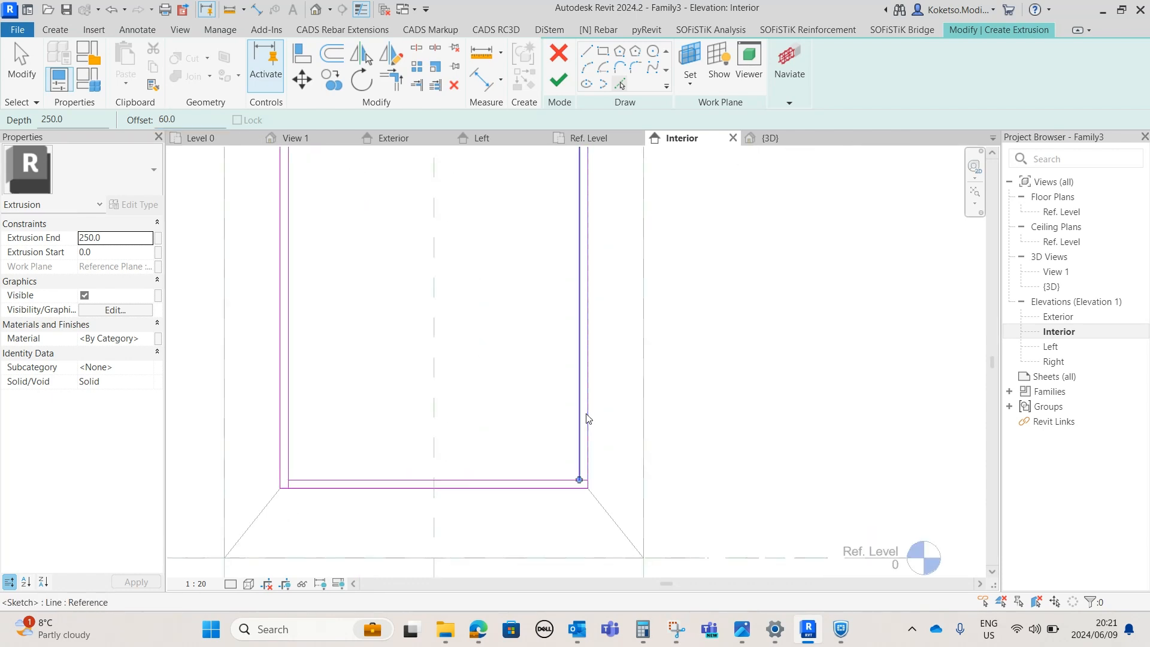
scroll(569, 420, "down", 2)
middle_click_drag(497, 267, 553, 226)
scroll(598, 236, "up", 1)
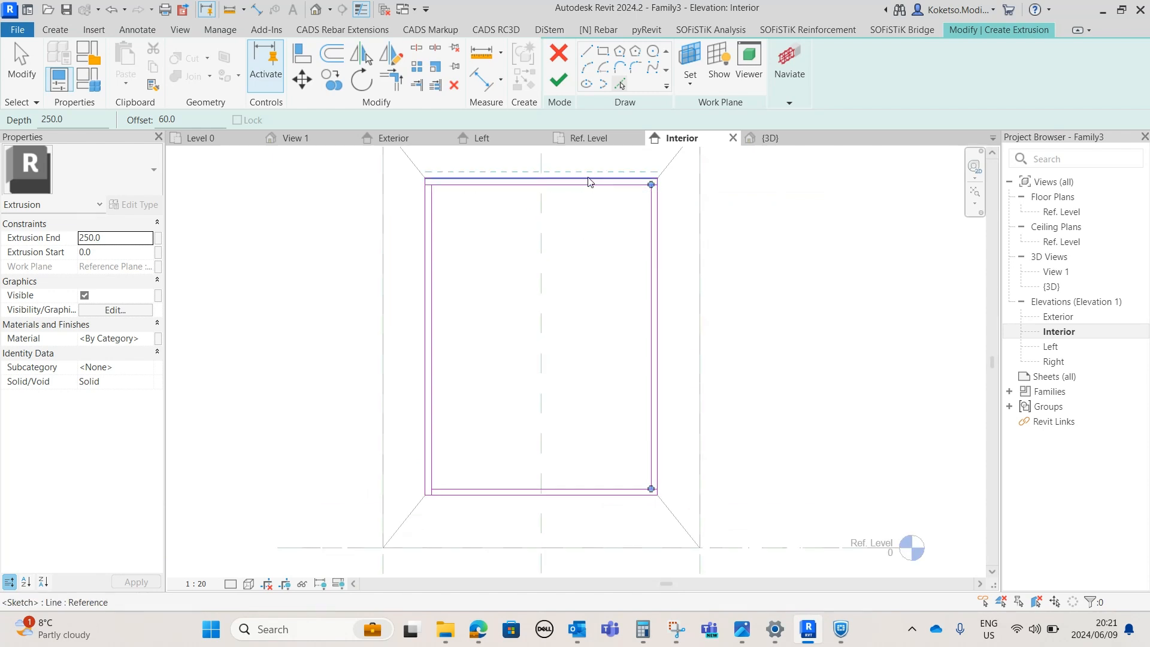
Trim the offset lines' corners into a closed inner rectangle and finish the extrusion sketch.
left_click(395, 73)
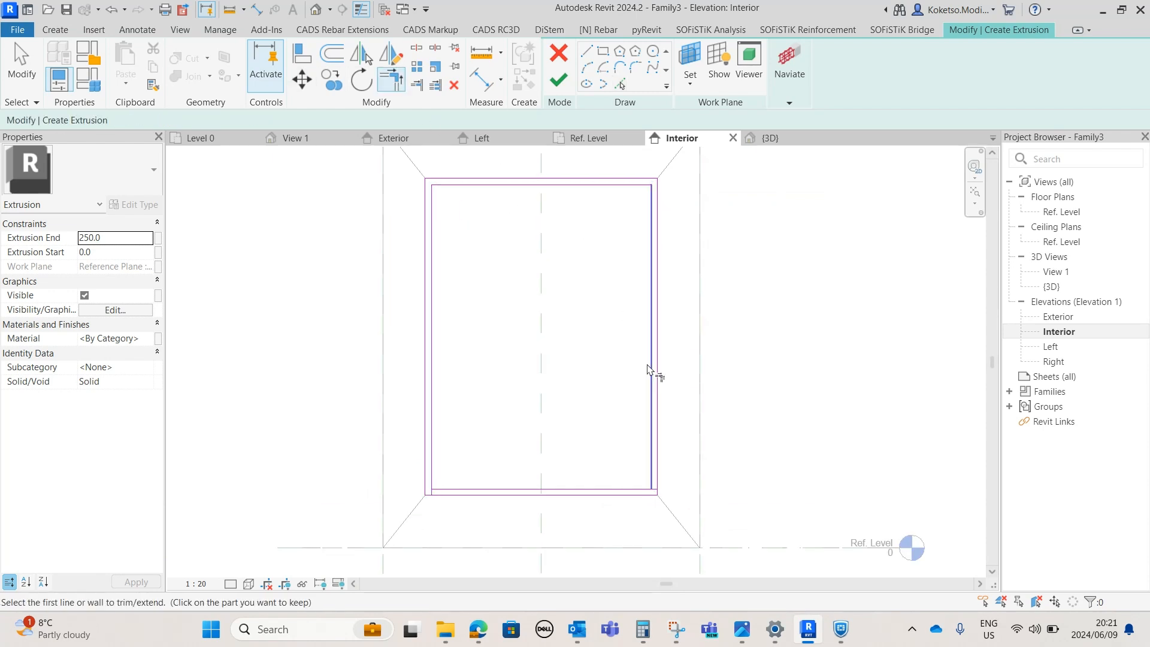
left_click(654, 453)
left_click(640, 493)
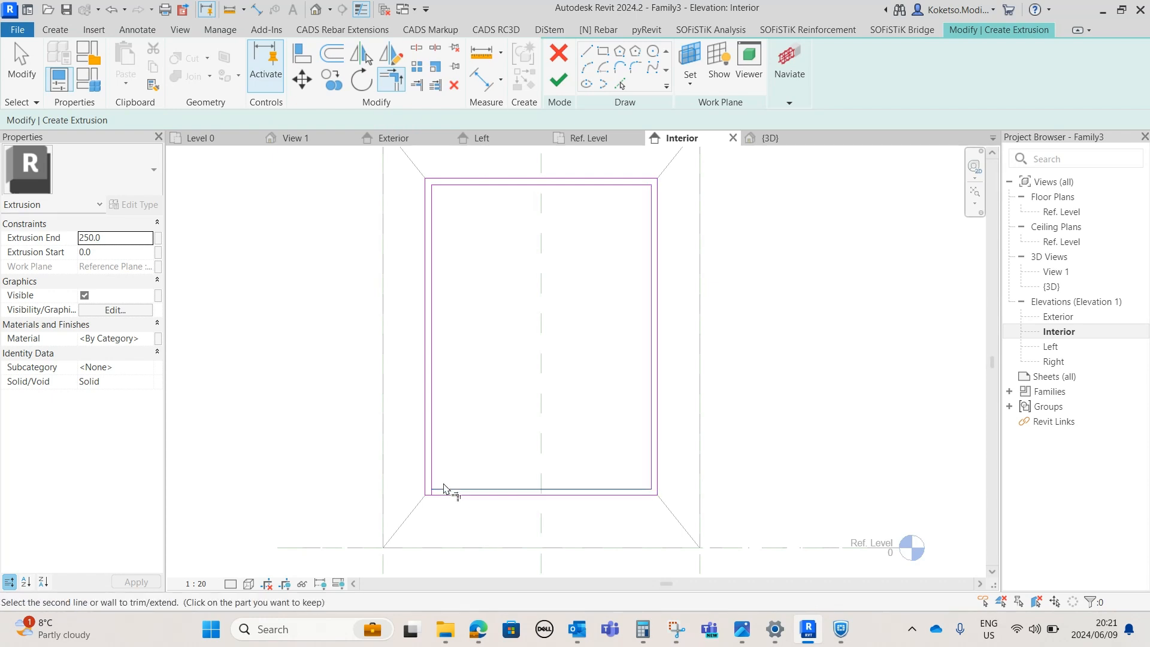
scroll(473, 429, "down", 1)
key("Escape")
left_click(558, 79)
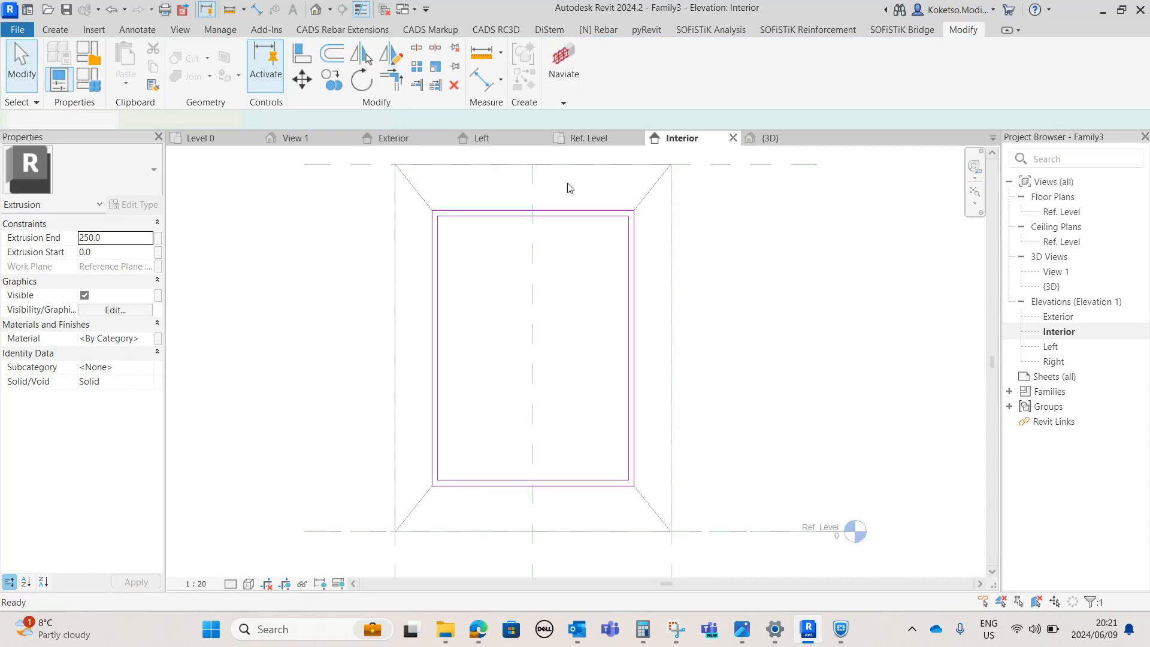
In Ref. Level, shorten the inner frame extrusion to a depth of 100 mm, flush with the sweeps' inner edge.
left_click(601, 144)
scroll(585, 259, "up", 1)
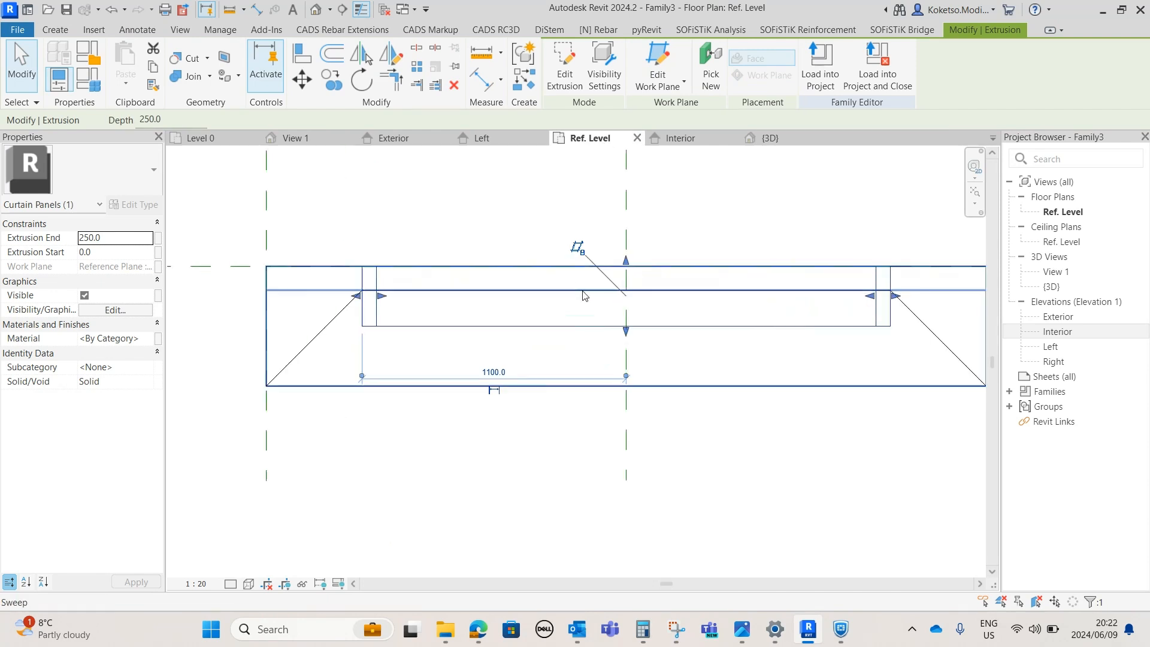
left_click_drag(627, 331, 628, 292)
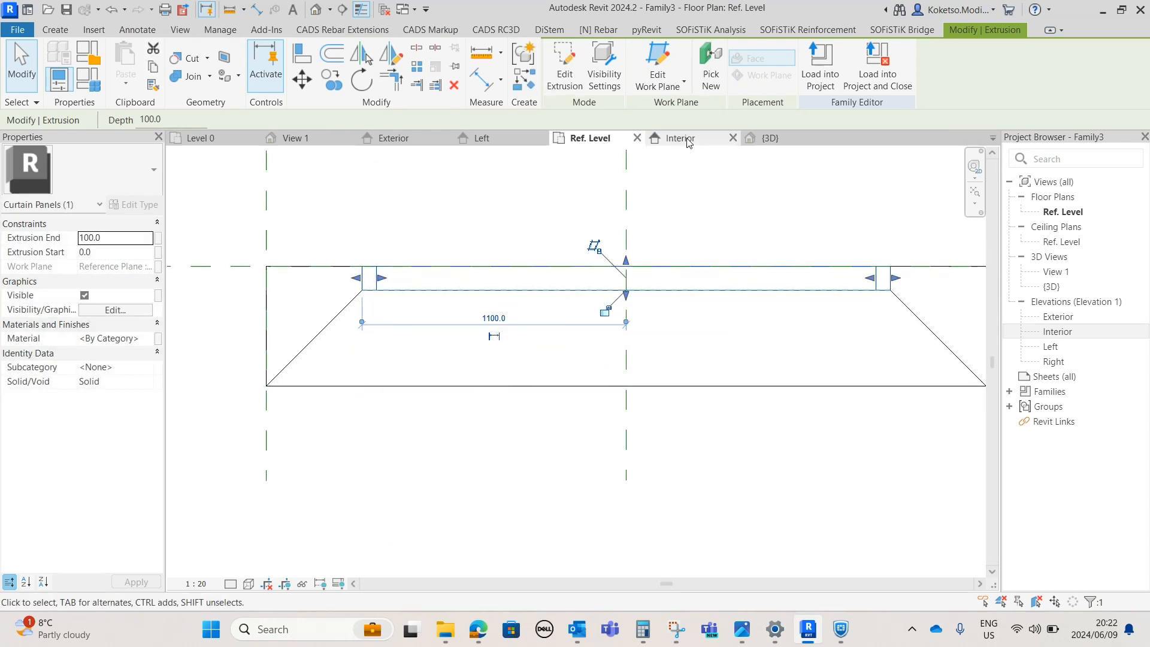
In the 3D view, add the library material Aluminum to the family and assign it to the inner frame extrusion.
left_click(774, 138)
middle_click_drag(634, 343, 513, 328, "shift")
left_click(547, 208)
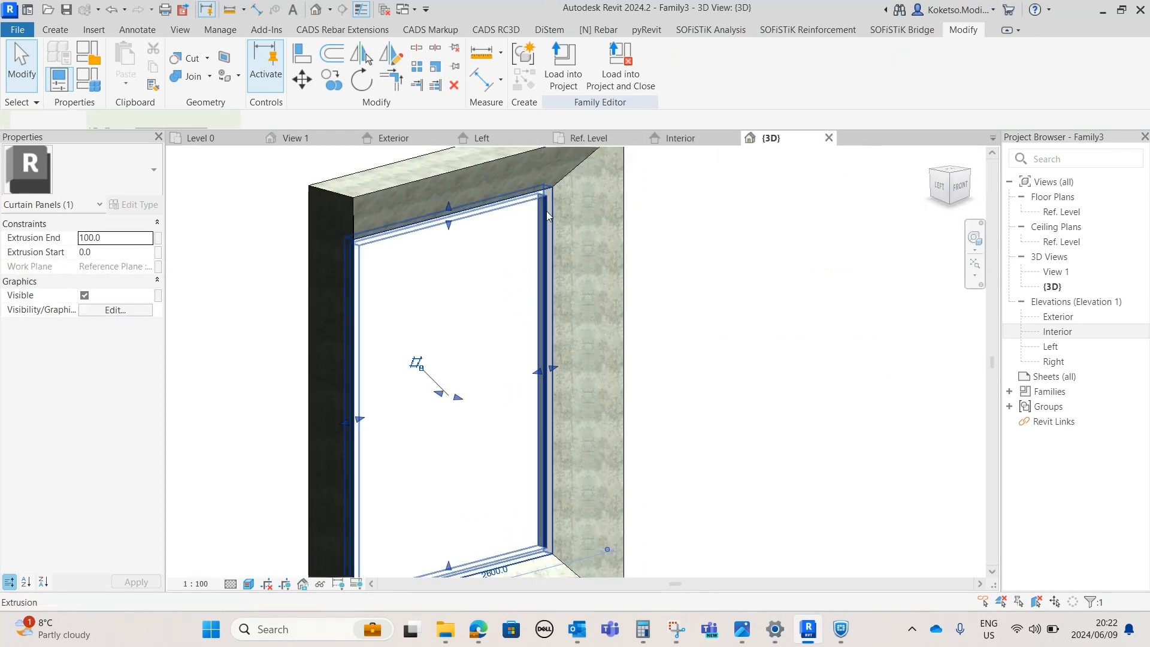
middle_click_drag(546, 210, 446, 296, "shift")
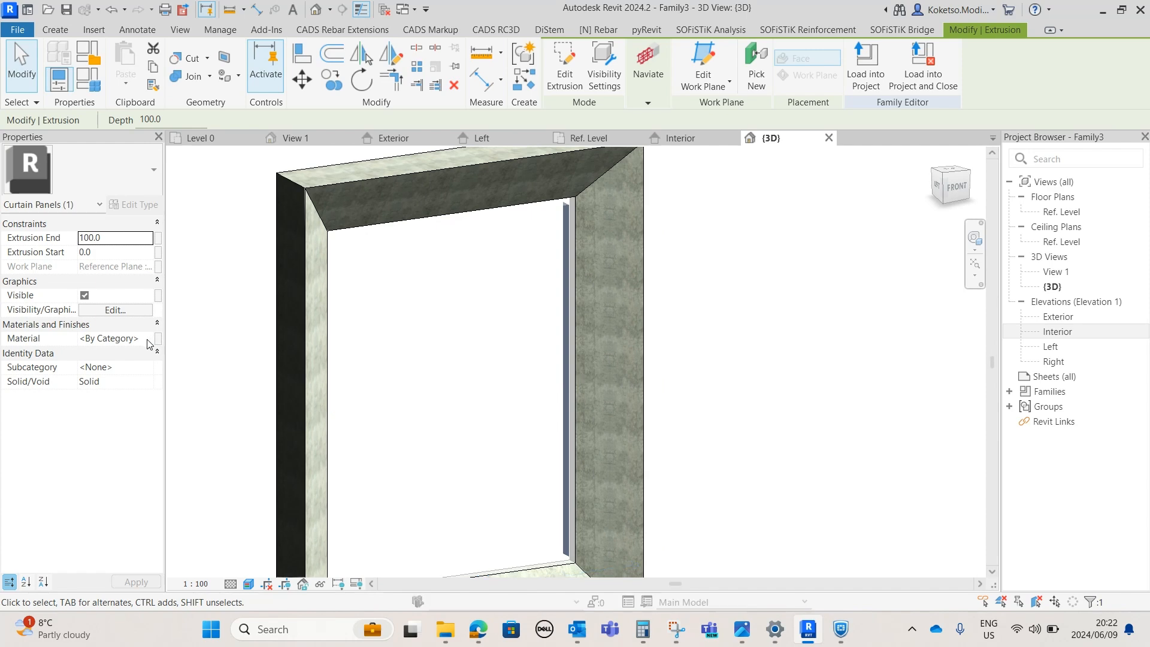
left_click(120, 338)
left_click(148, 339)
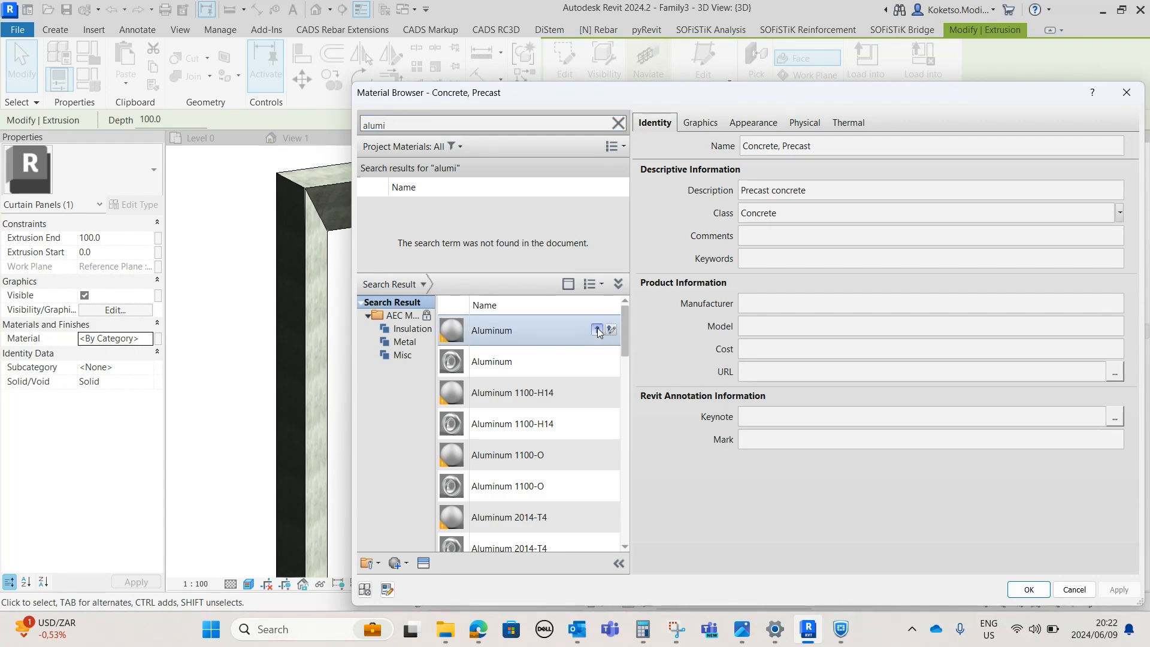
left_click(597, 330)
left_click(1119, 590)
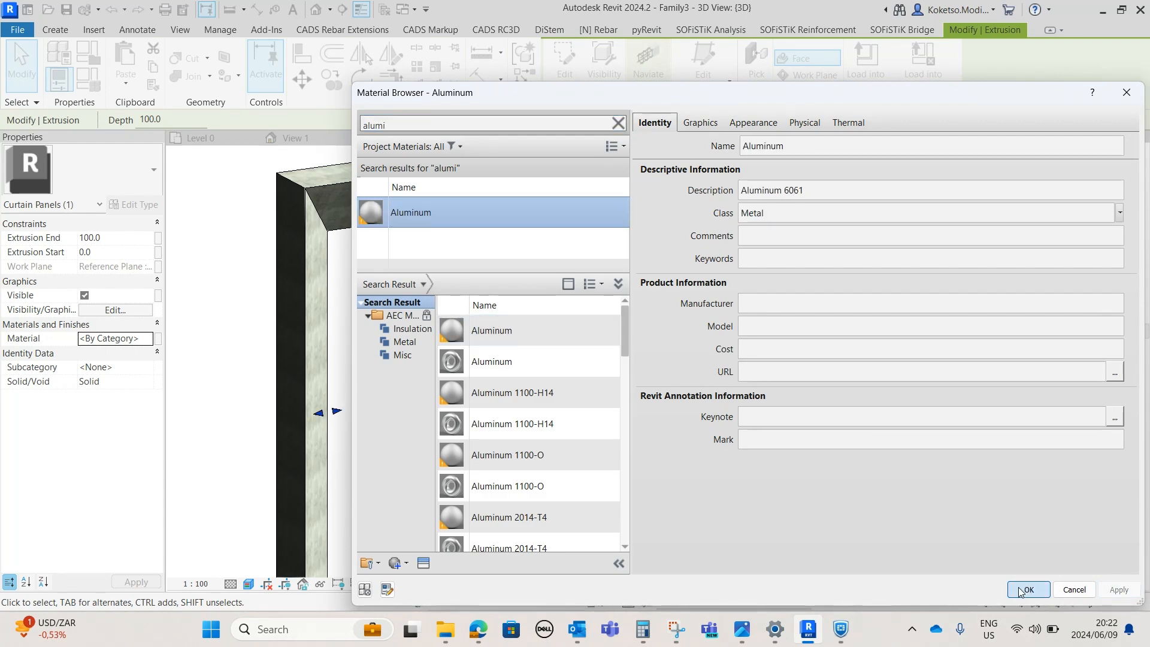
left_click(1028, 589)
scroll(708, 354, "down", 1)
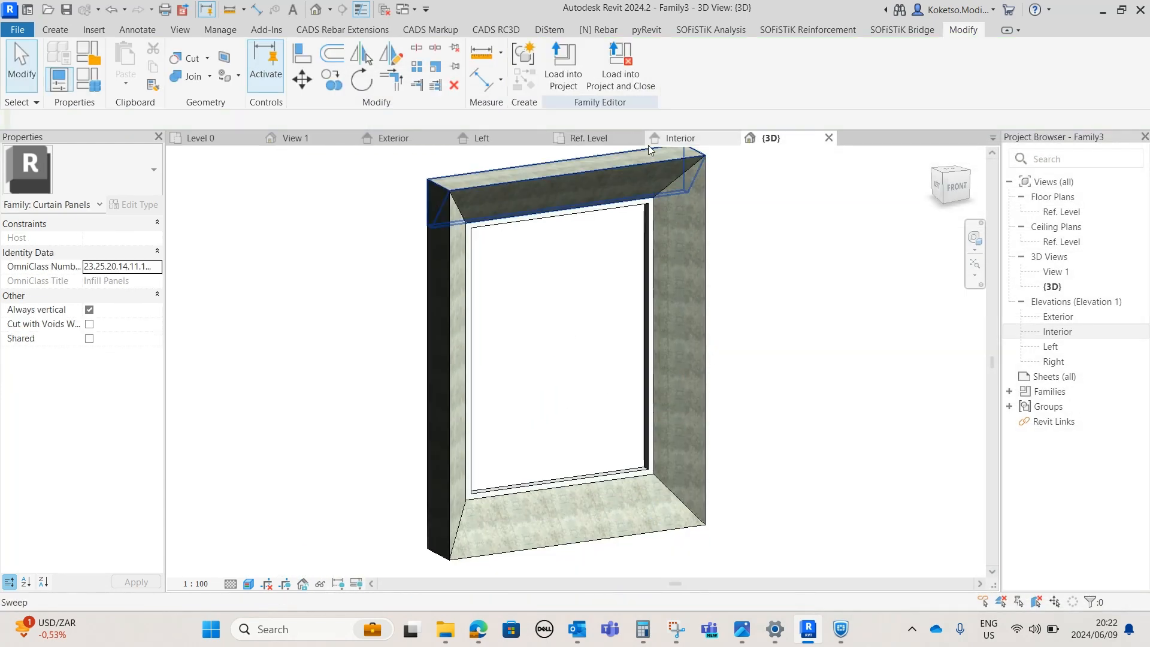
In the Interior elevation, start another extrusion and sketch a 2080 x 2880 mm rectangle along the inner frame's opening.
left_click(683, 140)
left_click(54, 30)
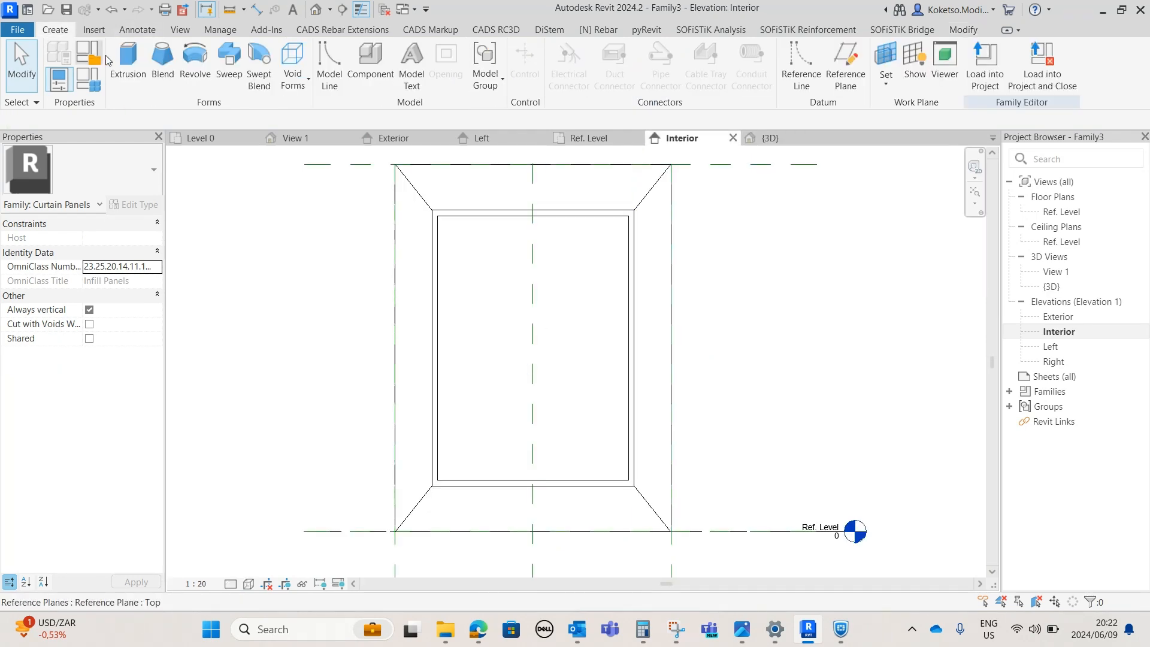
left_click(127, 60)
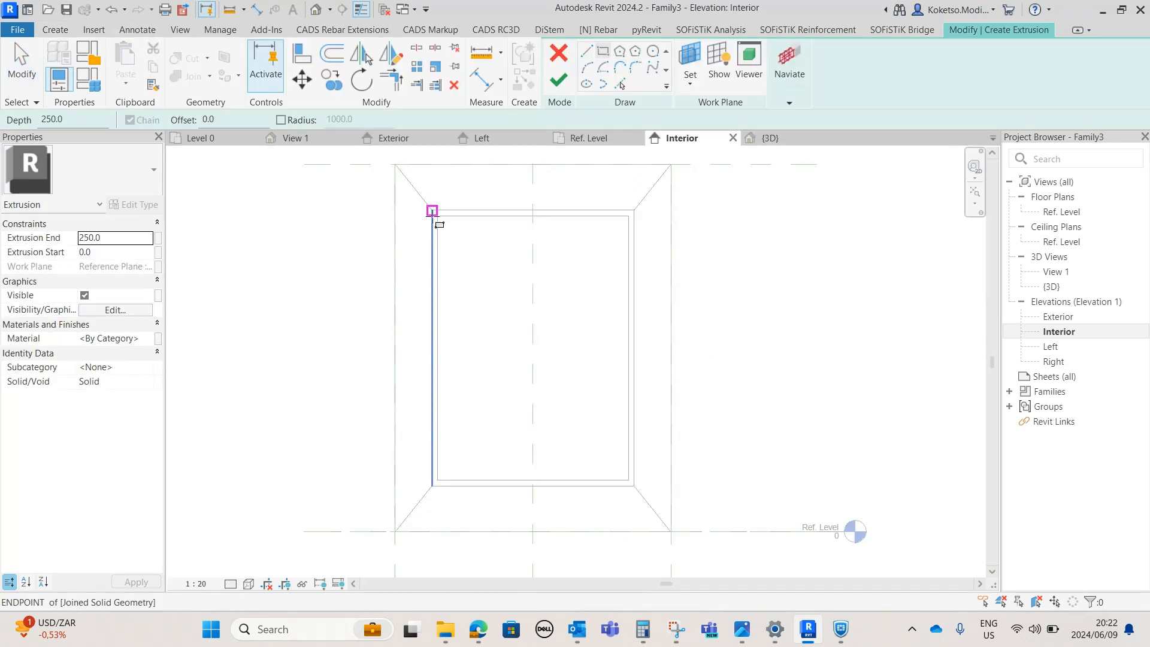
left_click(438, 216)
left_click(629, 480)
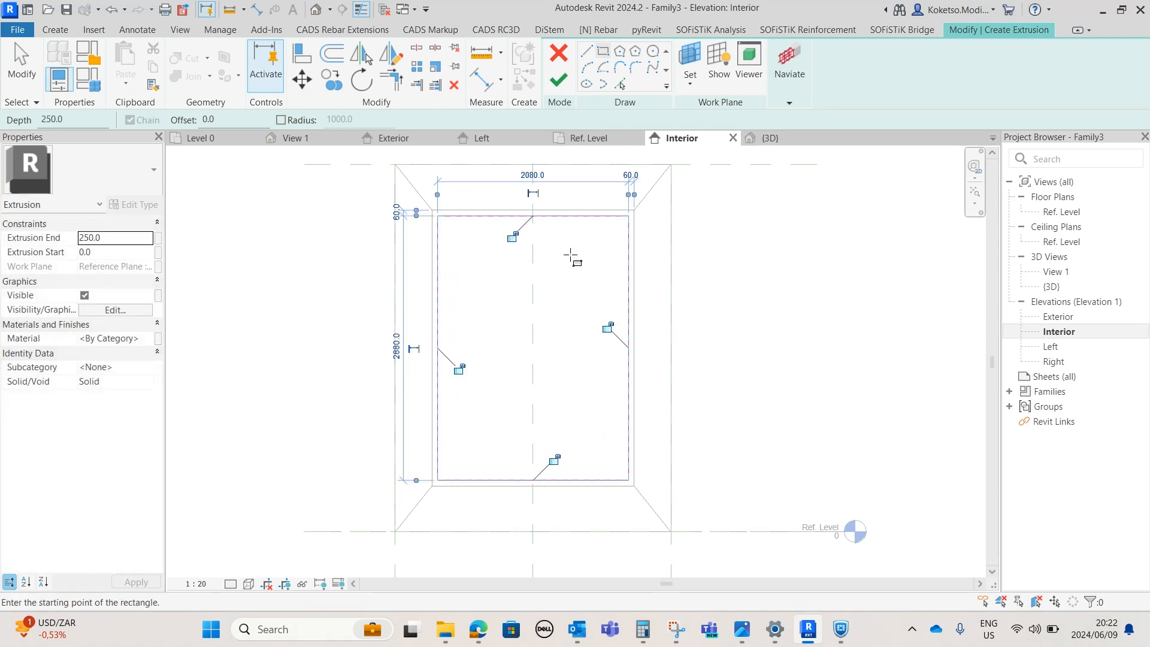
Assign the Glass material to the rectangular infill extrusion and finish its sketch.
key("Escape")
key("Escape")
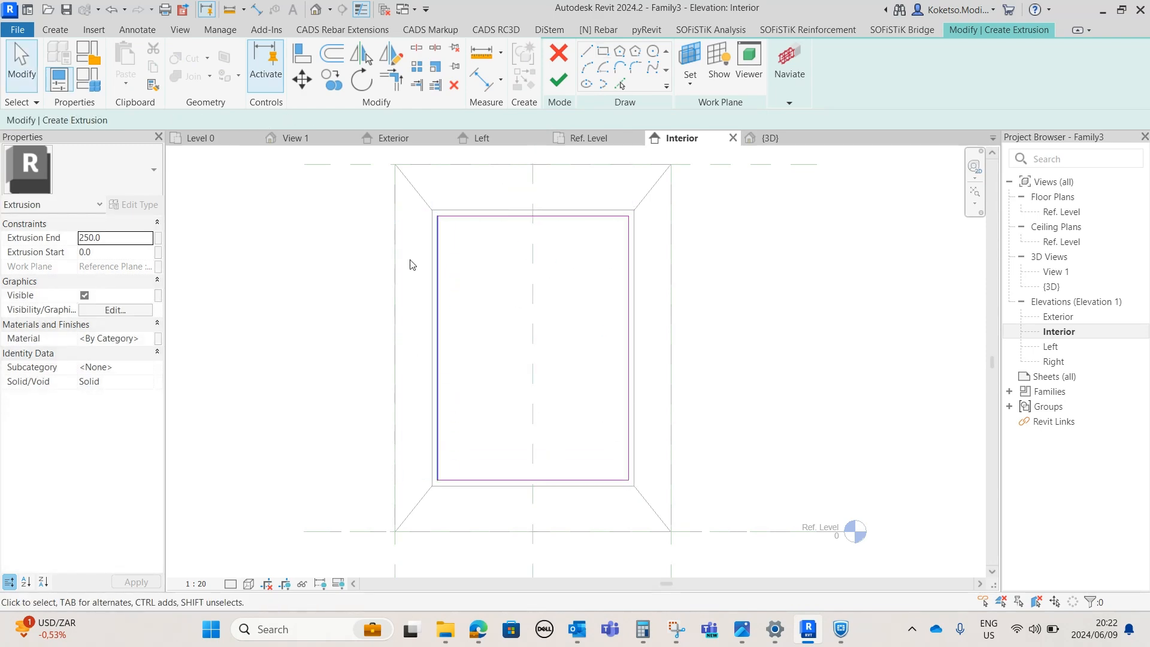
left_click(133, 342)
left_click(147, 338)
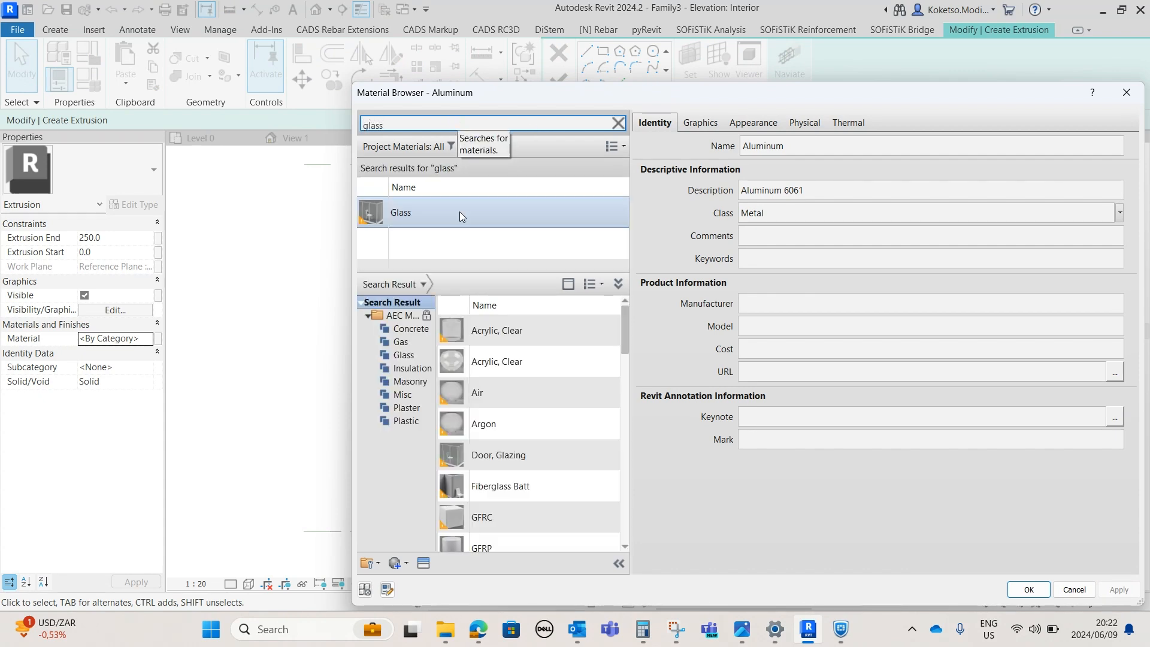
left_click(460, 214)
left_click(1029, 590)
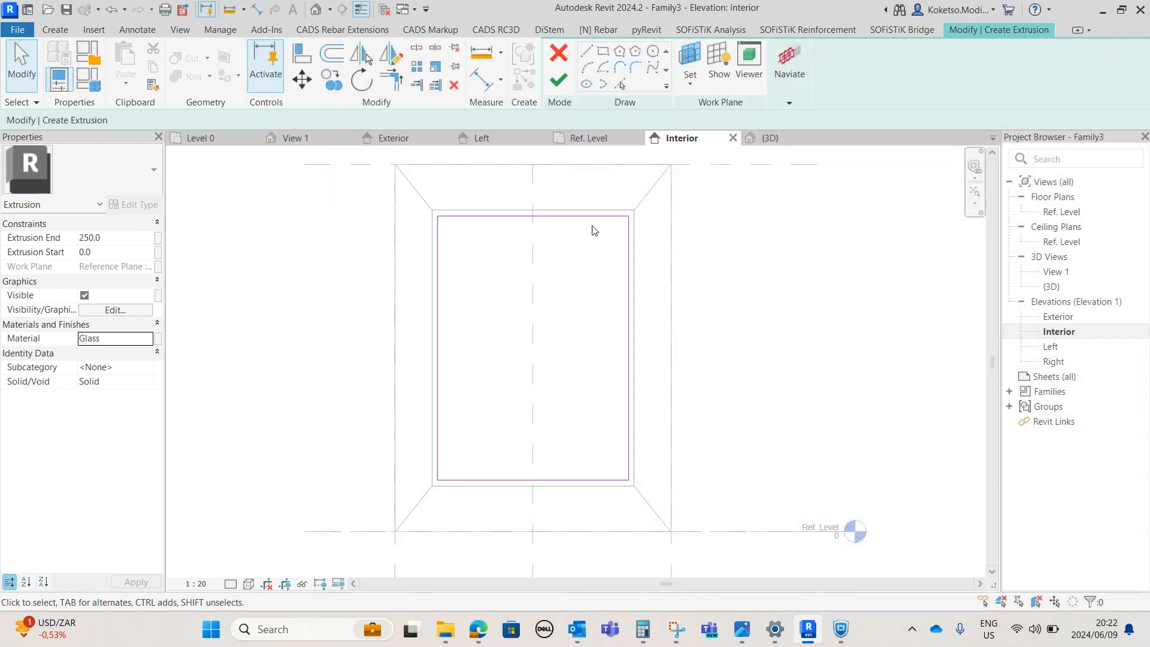
left_click(561, 89)
In Ref. Level, shorten the glass extrusion to a depth of 100 mm, flush with the inner frame, and return to the 3D view.
left_click(590, 138)
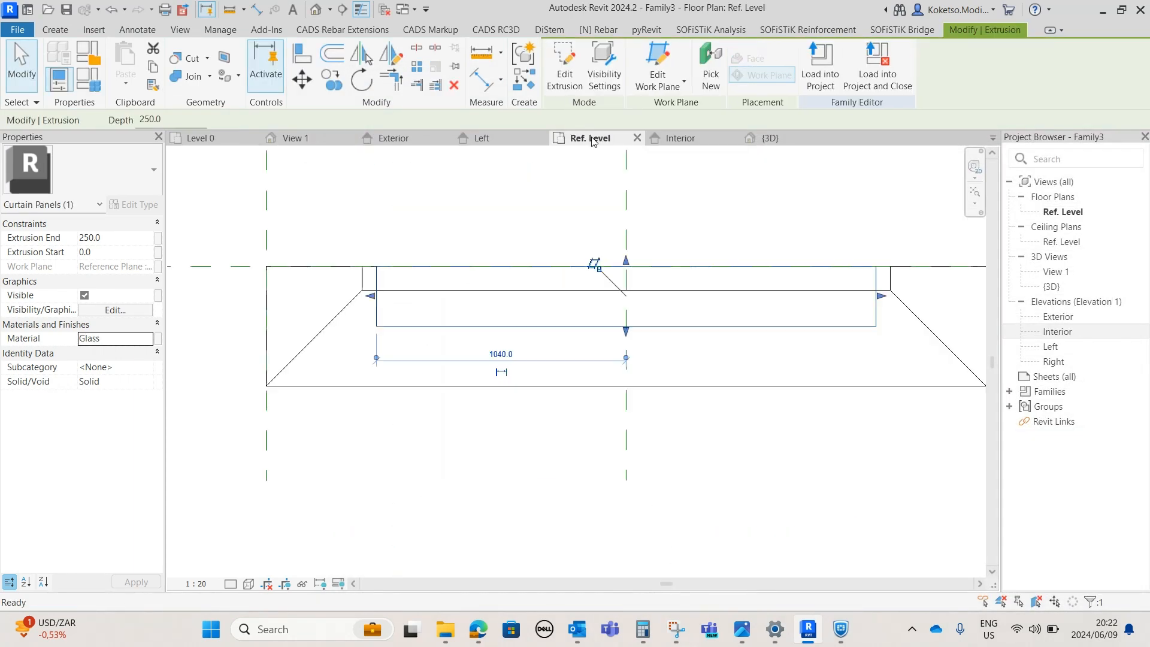
left_click_drag(626, 330, 627, 293)
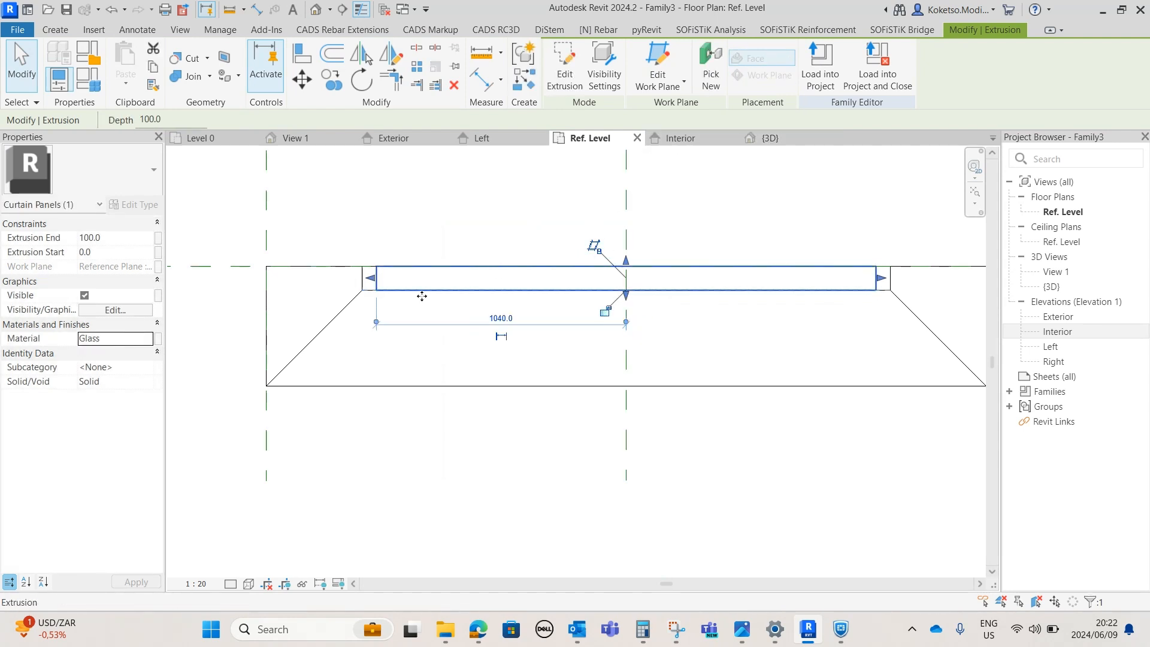
left_click(765, 143)
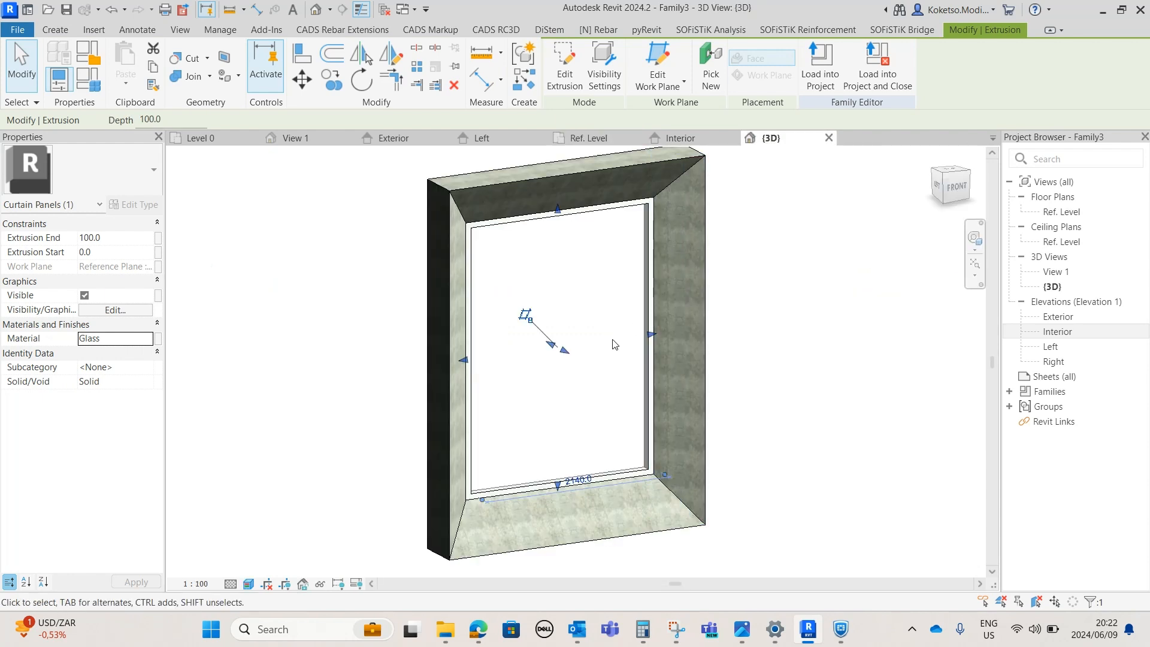
Inspect the finished panel in 3D, load the family into the open project and close it.
left_click(803, 373)
middle_click_drag(803, 375, 665, 403, "shift")
middle_click_drag(718, 372, 655, 229, "shift")
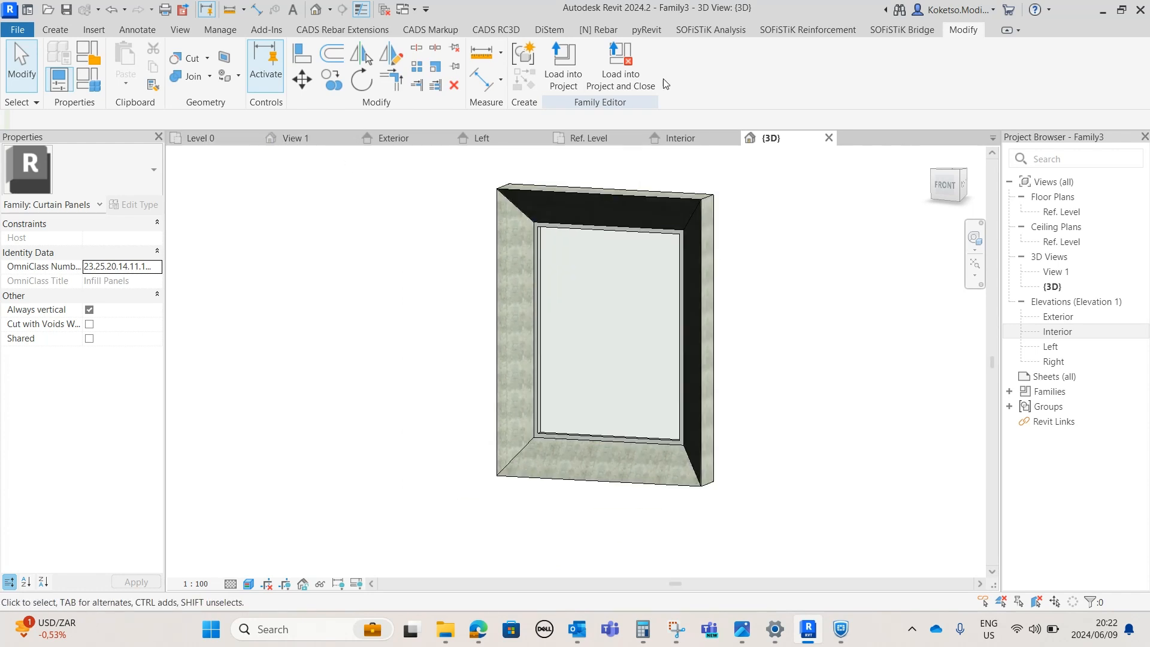
left_click(605, 87)
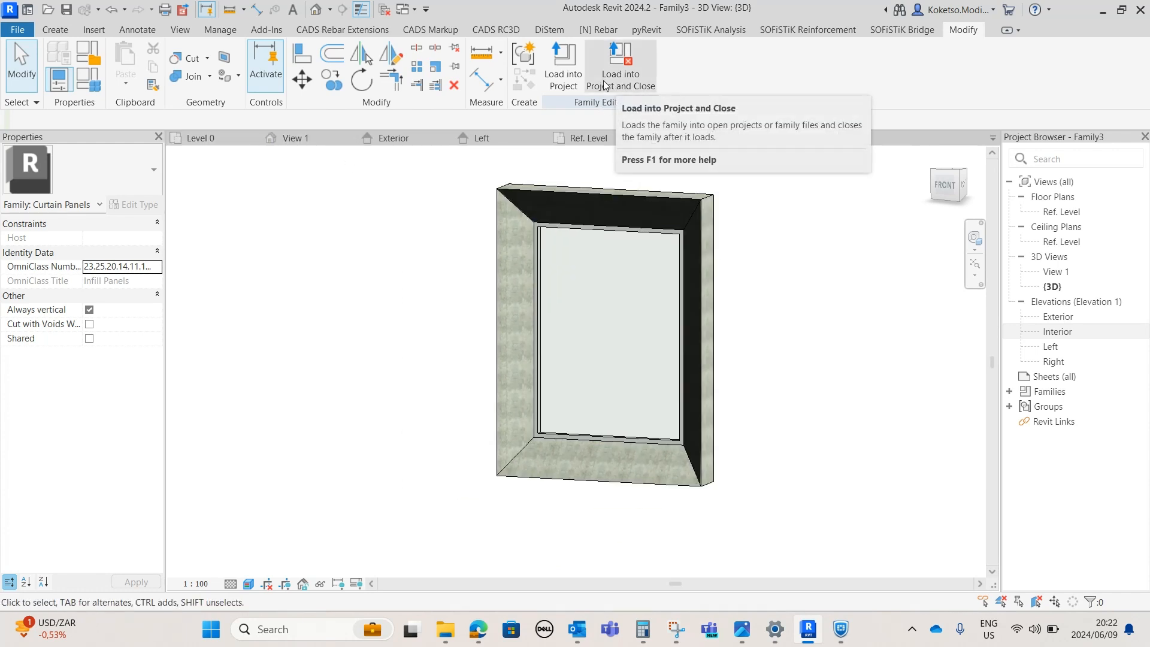
left_click(615, 318)
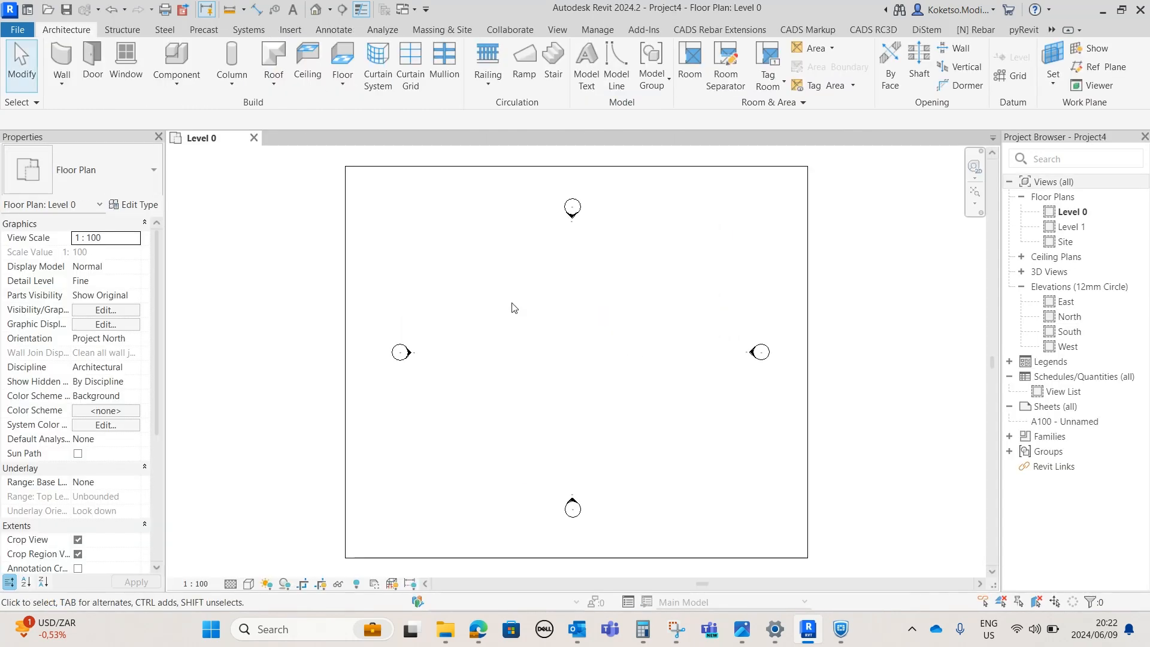
On Level 0, draw a straight horizontal Curtain_Wall-Storefront wall about 10000 mm long in the middle of the plan.
left_click(61, 59)
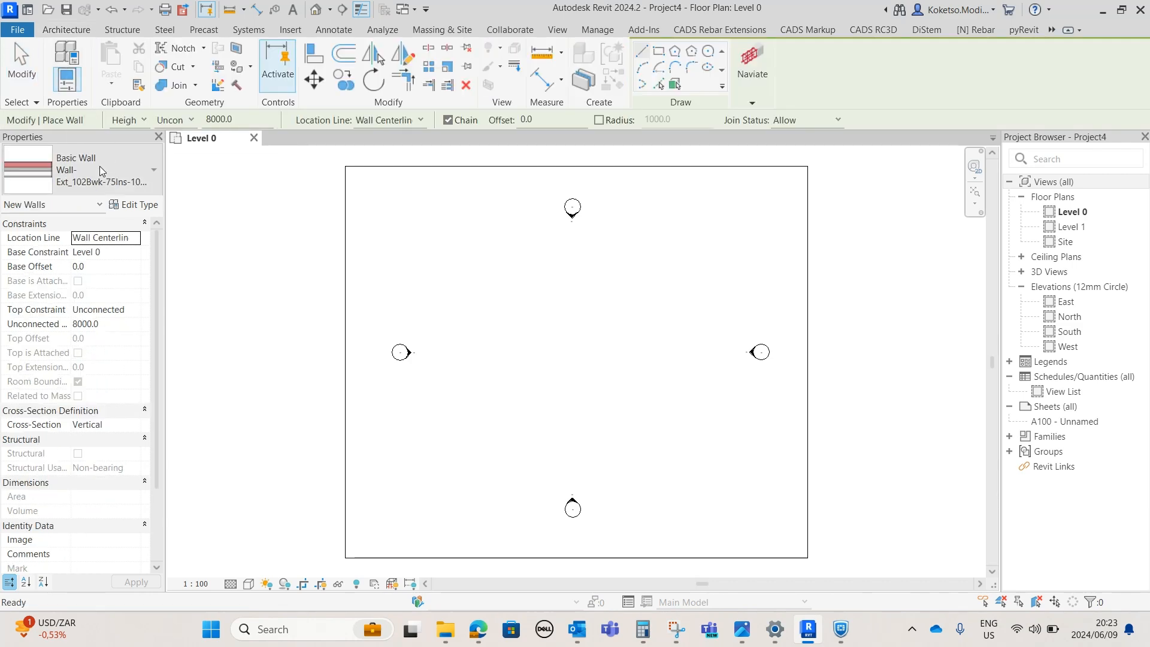
left_click(66, 30)
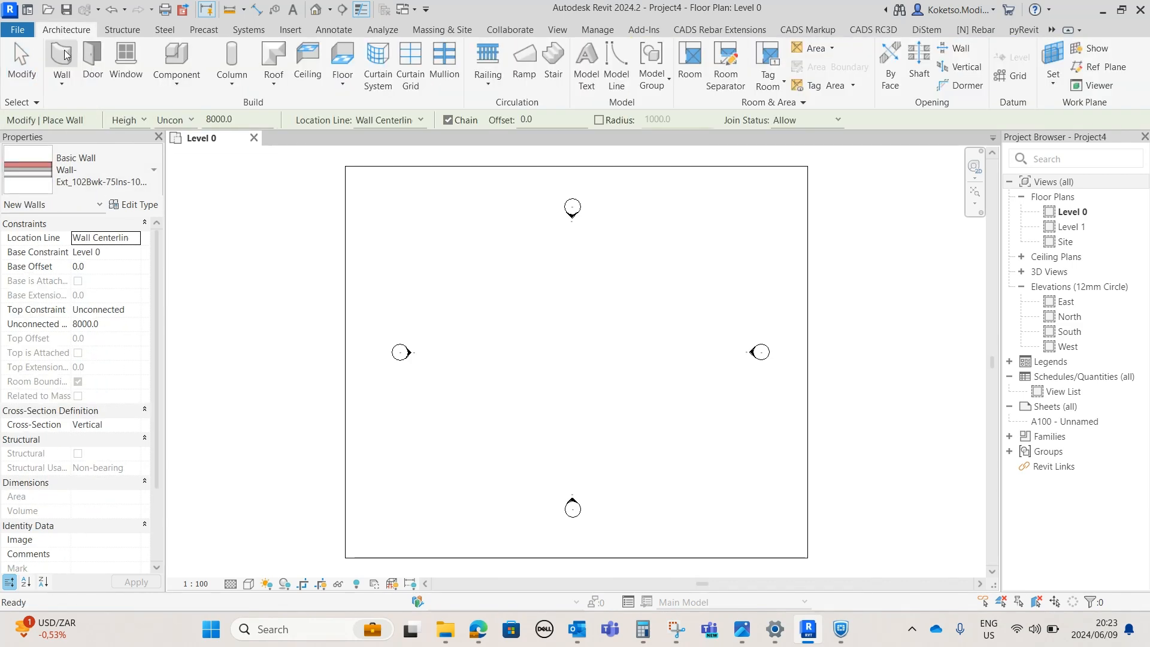
left_click(91, 175)
scroll(96, 371, "down", 5)
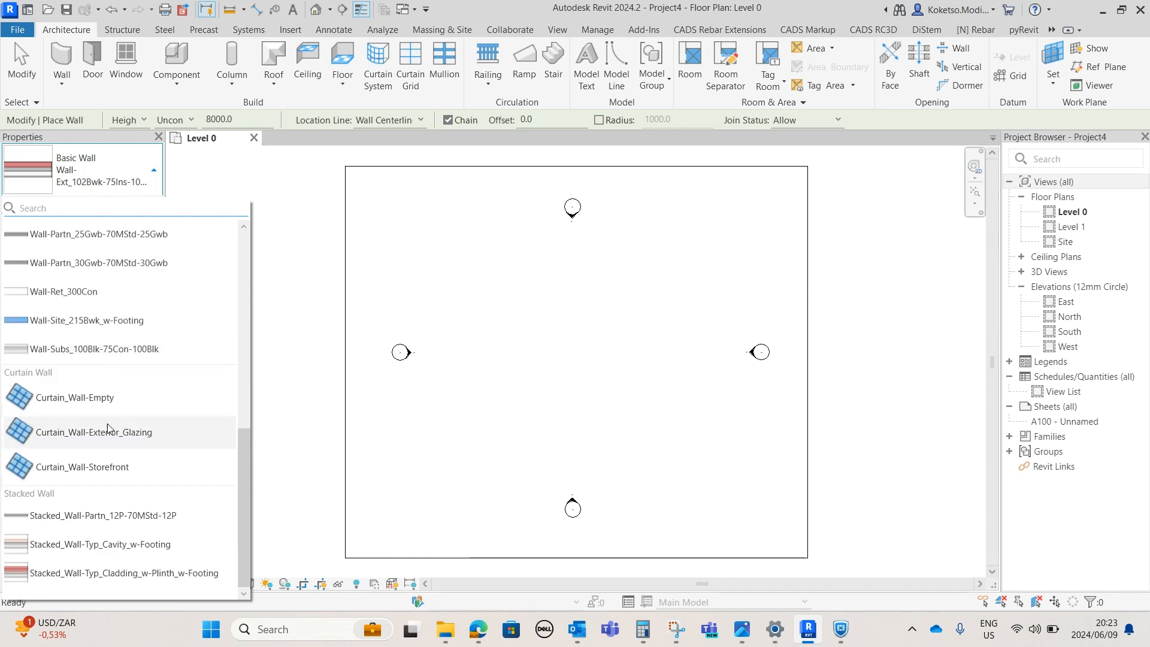
left_click(71, 468)
left_click(509, 337)
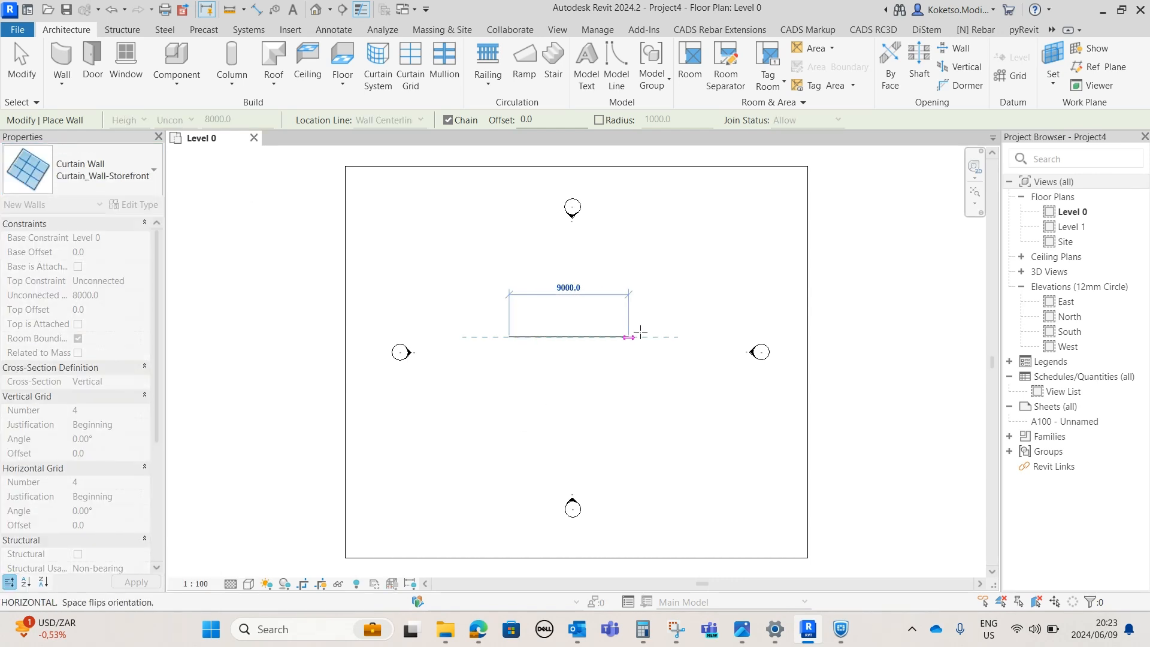
left_click(642, 337)
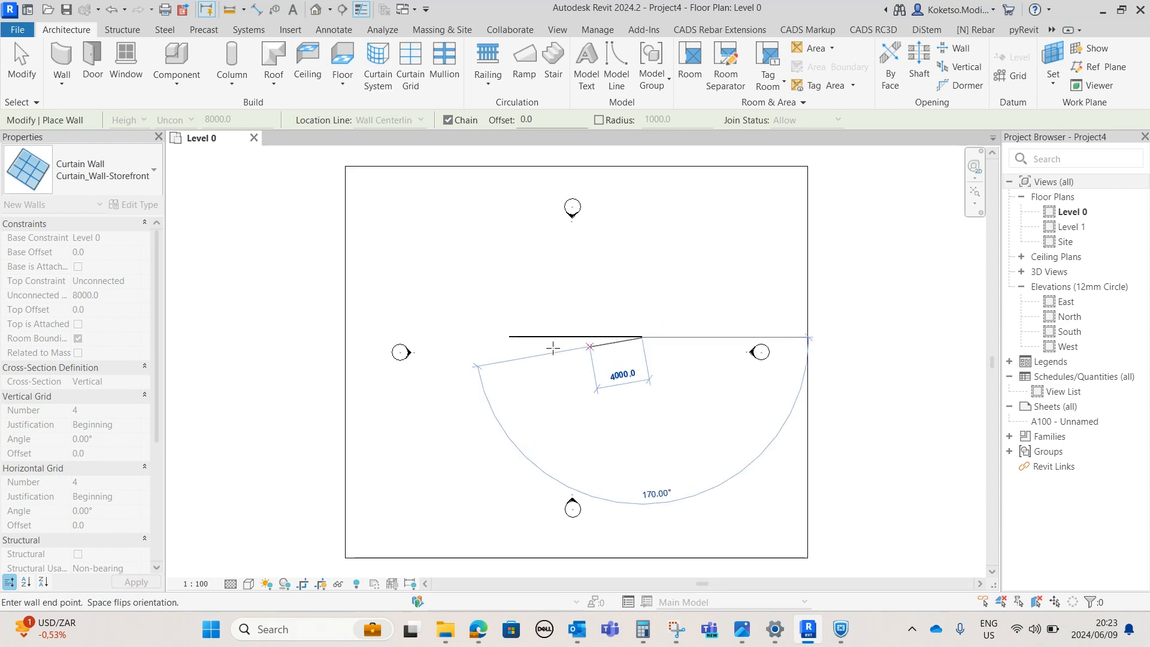
key("Escape")
key("Escape")
In the 3D view, stretch the curtain wall upward to an unconnected height of about 11260 mm.
left_click(327, 11)
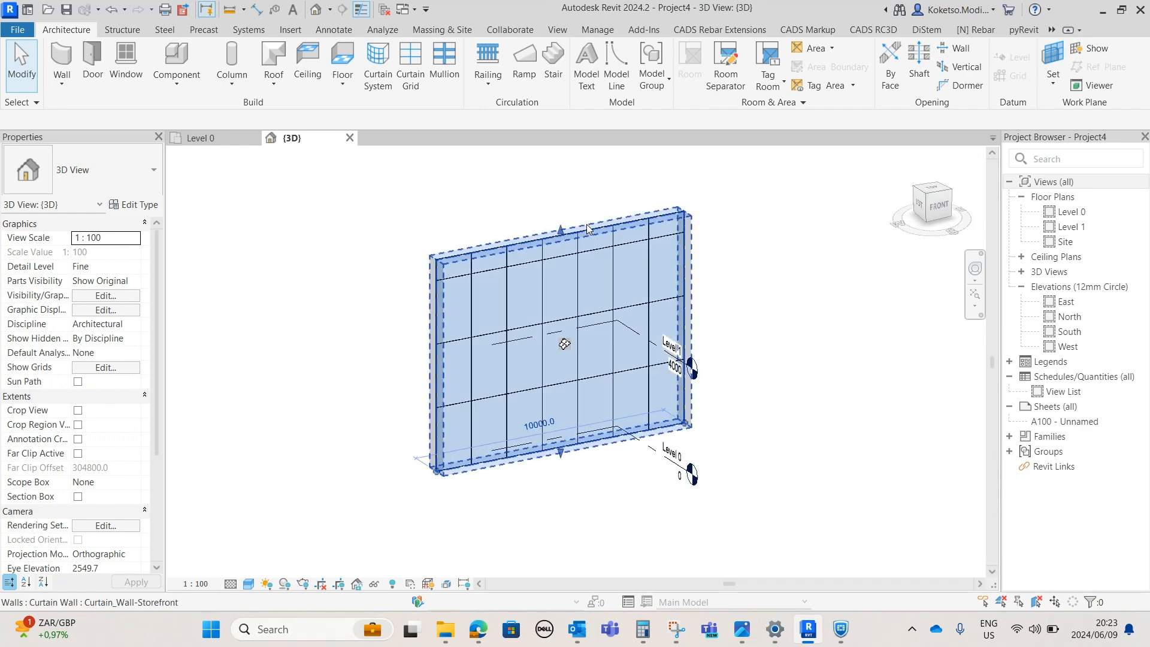
left_click(573, 346)
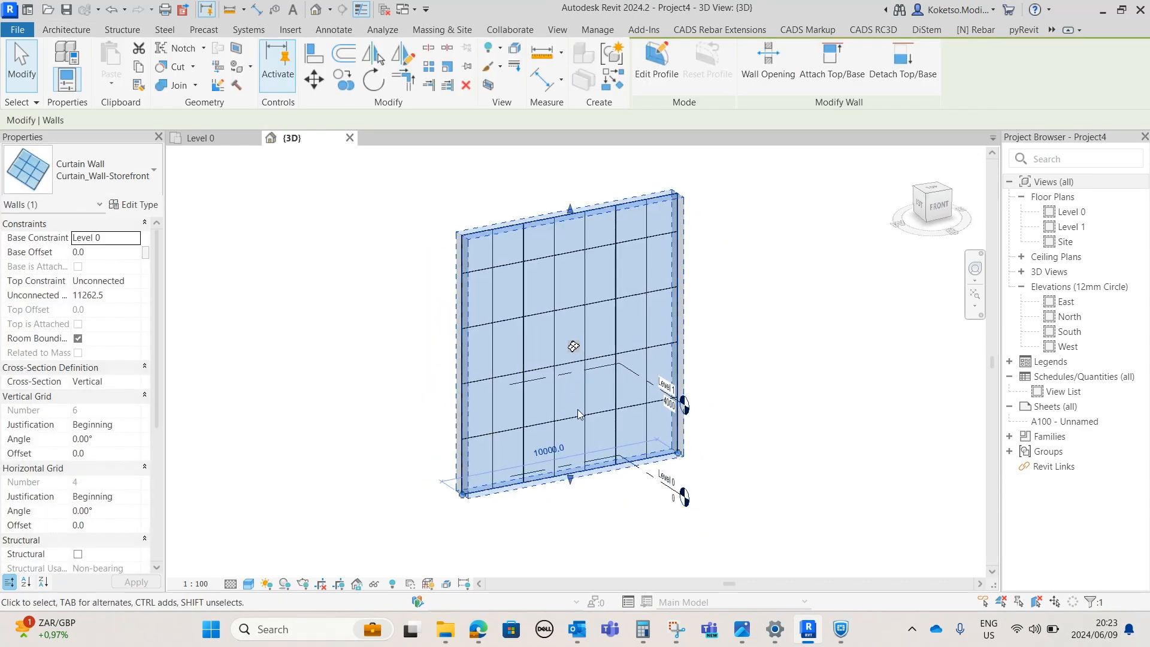
In the curtain wall's type properties, set vertical grid spacing to 3000 mm and the horizontal grid to Maximum Spacing with 4000 mm.
left_click(153, 205)
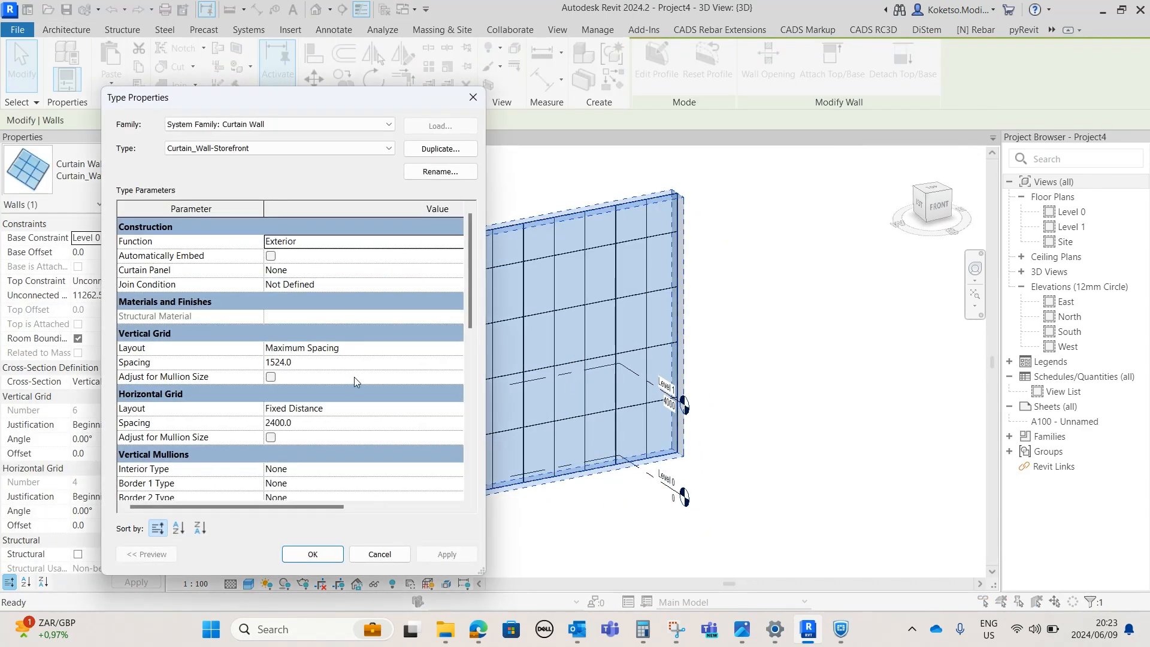
scroll(321, 389, "down", 1)
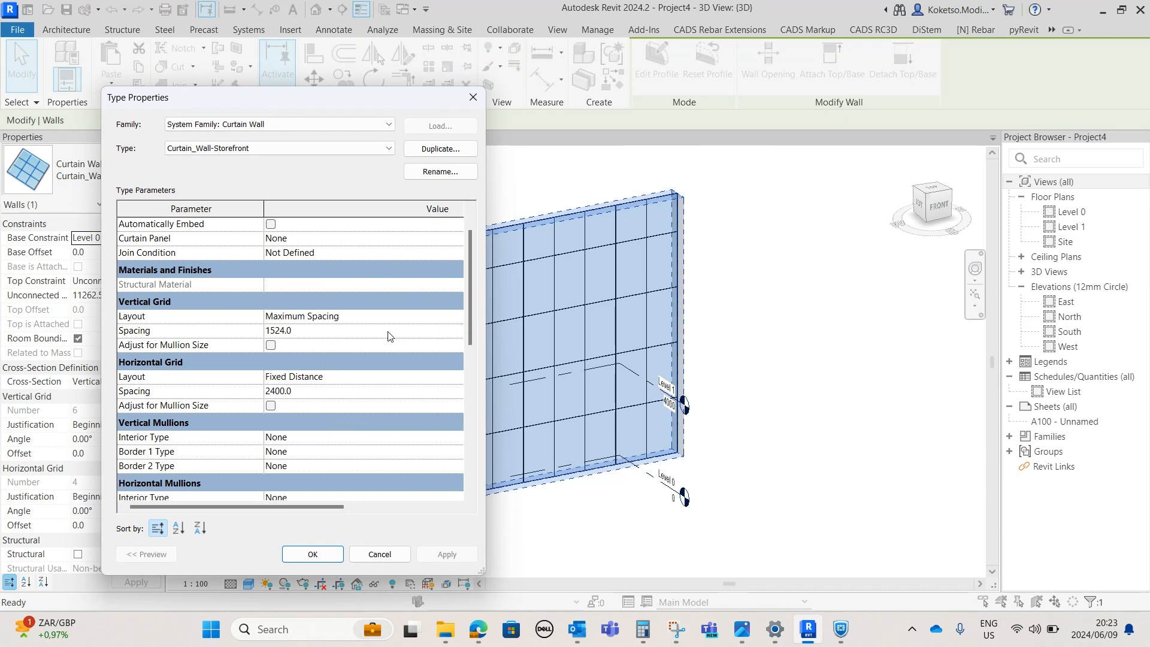
left_click(333, 331)
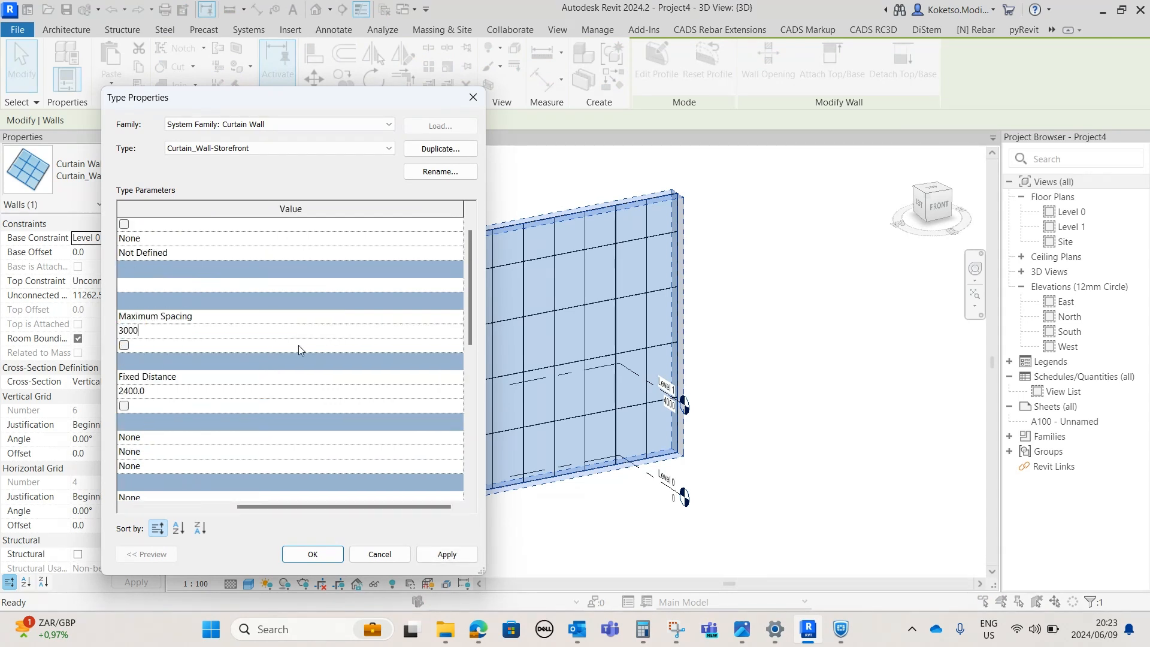
left_click(446, 376)
left_click(445, 376)
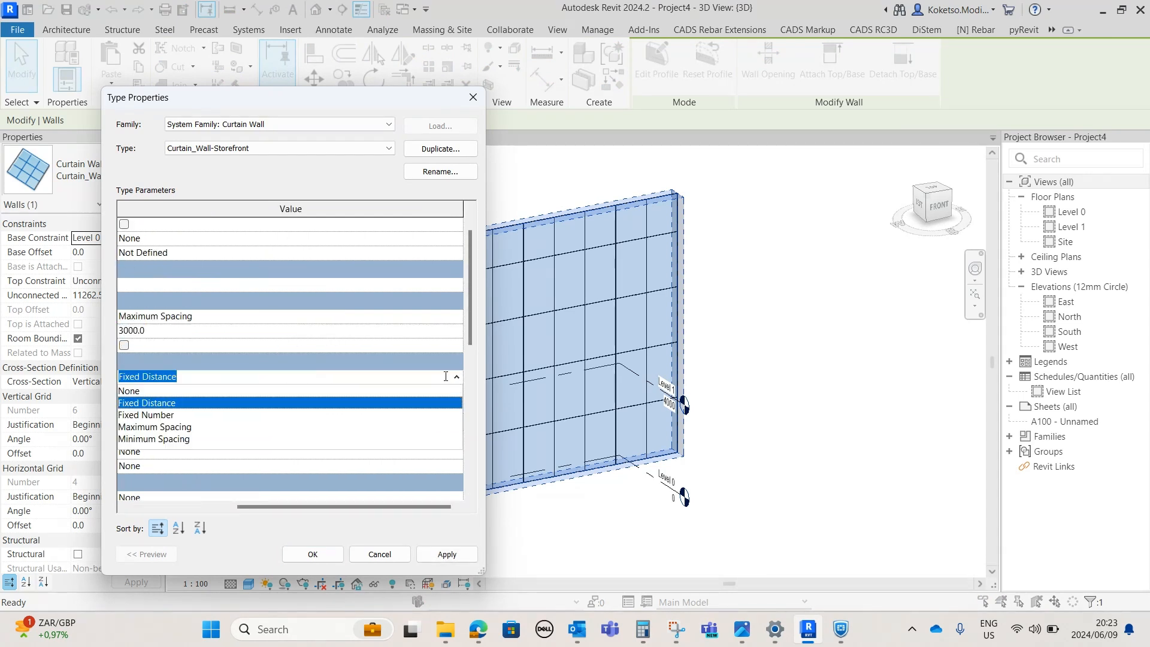
left_click(150, 427)
left_click(171, 391)
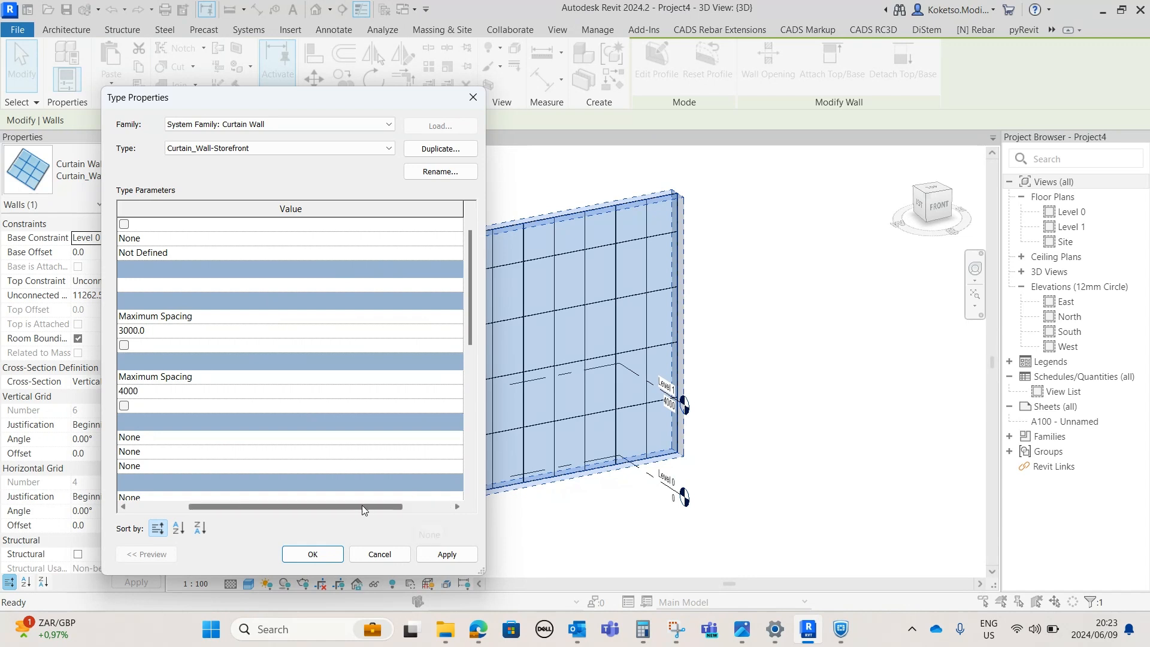
Set the wall type's Curtain Panel to Family3 : Family3 and apply the type changes.
left_click_drag(361, 506, 303, 507)
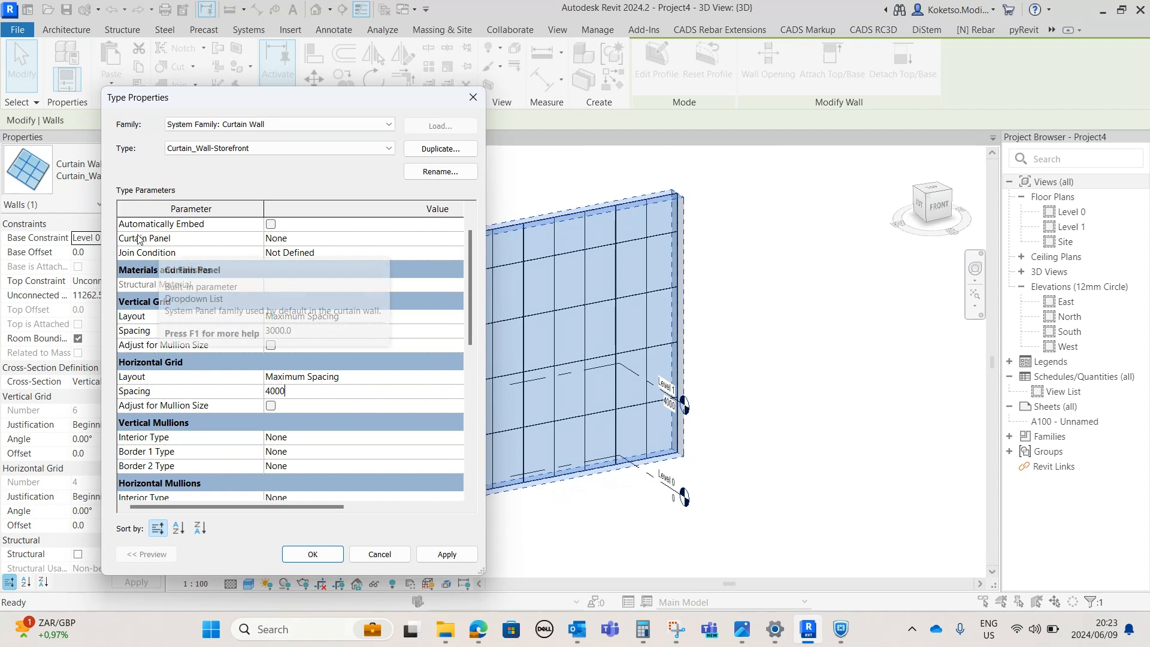
left_click(447, 239)
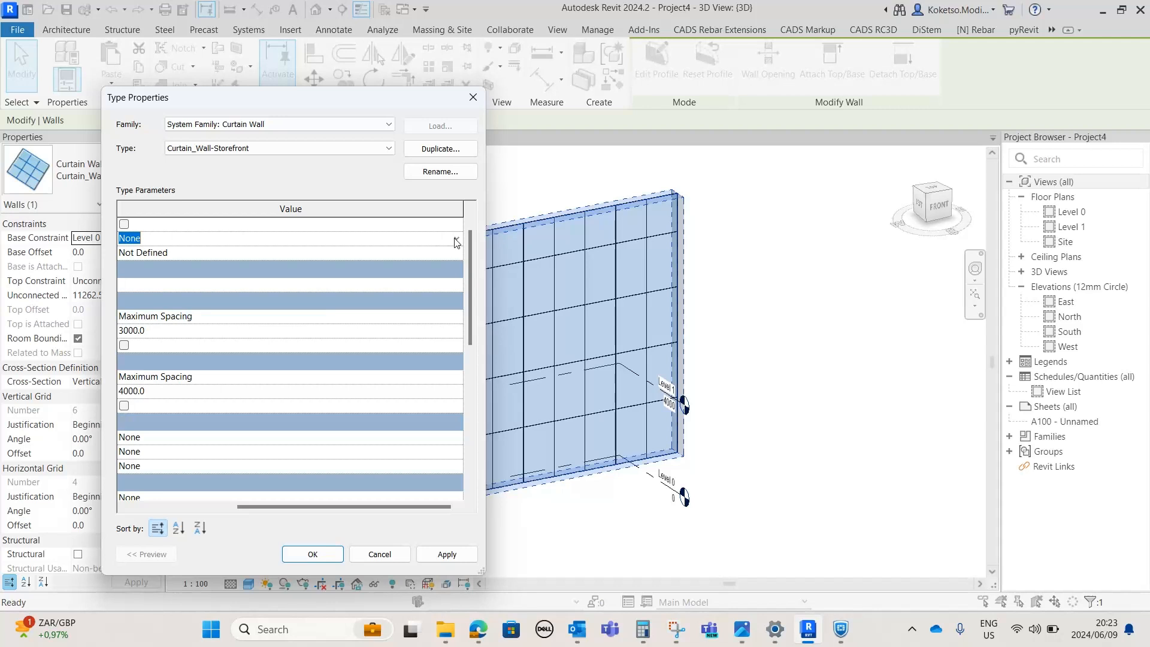
left_click(458, 241)
scroll(178, 287, "down", 8)
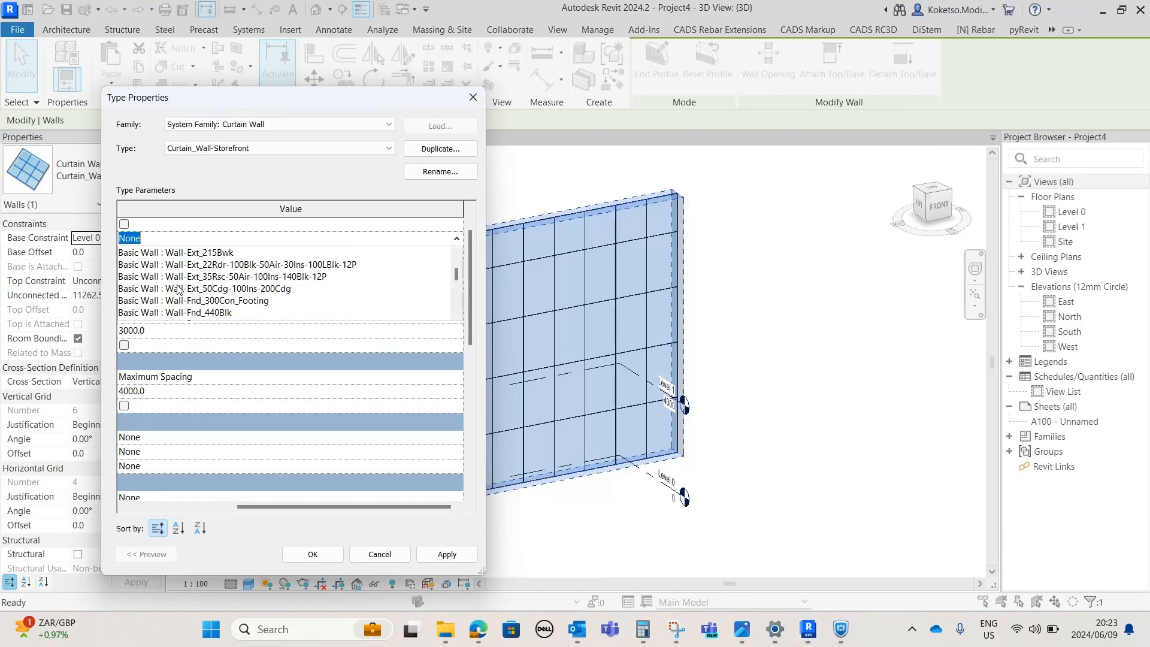
scroll(178, 287, "down", 5)
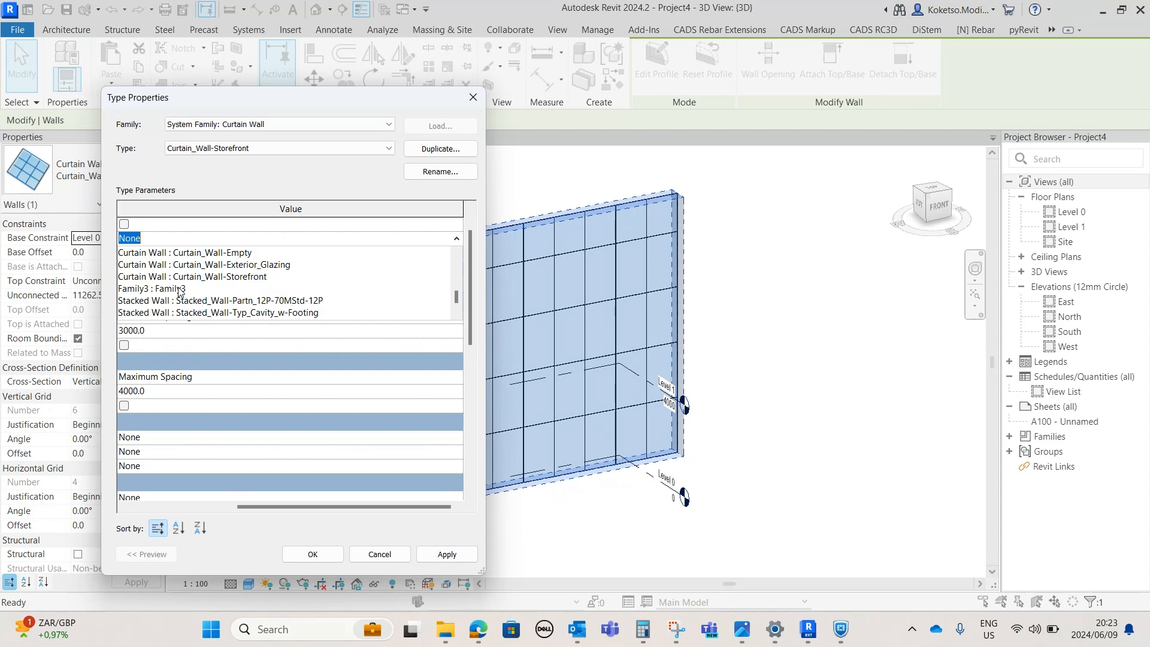
left_click(174, 289)
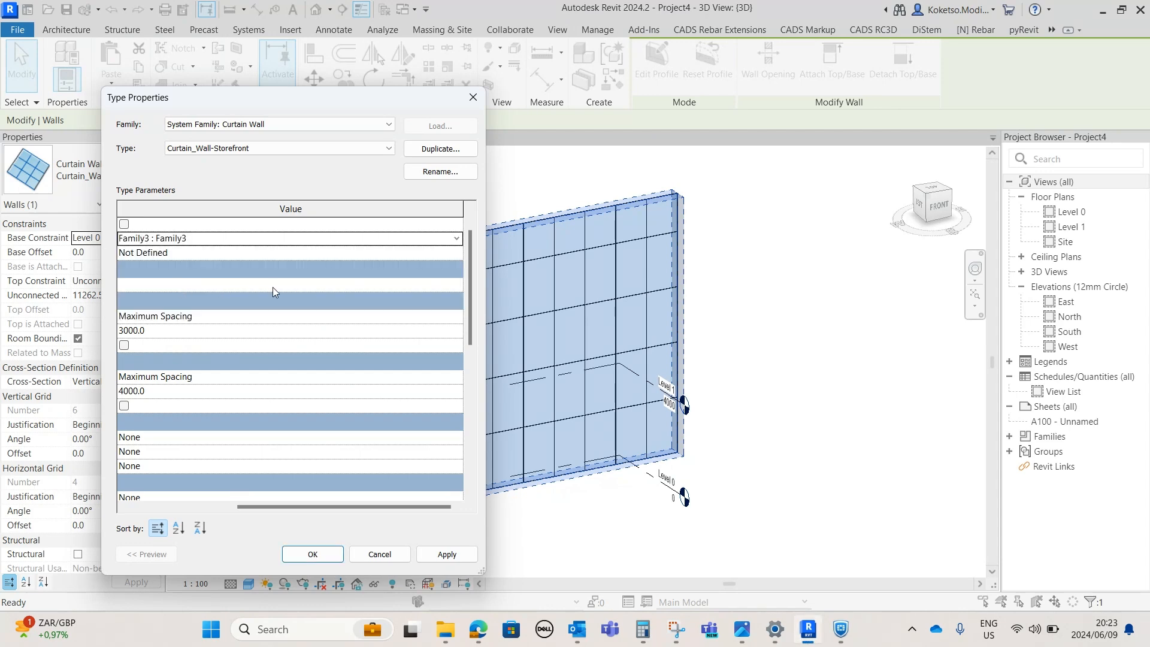
left_click(433, 556)
left_click(326, 555)
Switch the 3D view to a visual style that shows material textures and inspect the panelled wall from several angles.
key("Escape")
scroll(627, 378, "up", 1)
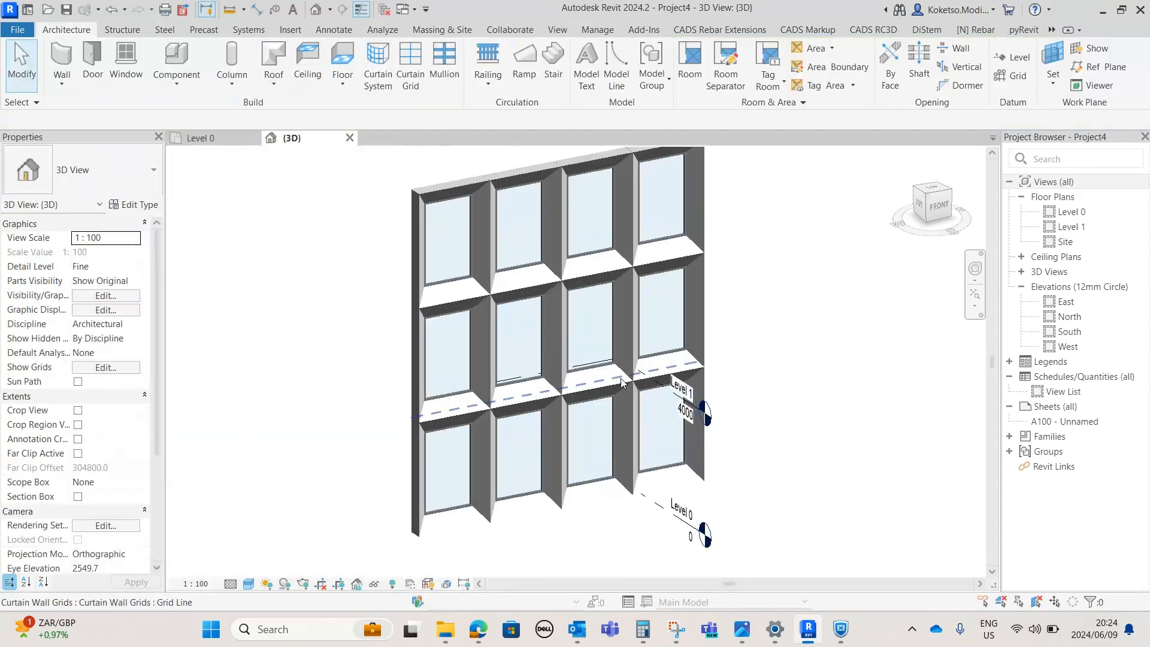
middle_click_drag(801, 409, 772, 450, "shift")
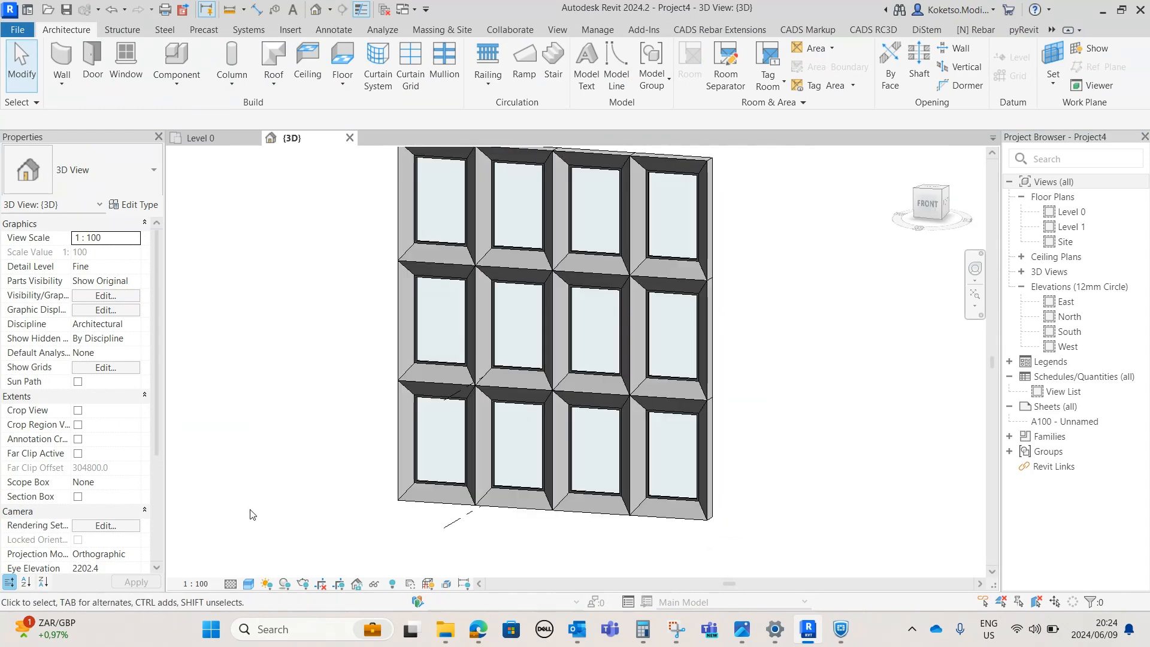
left_click(250, 585)
left_click(255, 570)
middle_click_drag(429, 405, 865, 415, "shift")
scroll(727, 396, "down", 3)
middle_click_drag(785, 422, 661, 403, "shift")
Stretch the curtain wall to about 24300 mm long and about 23680 mm high.
left_click(611, 428)
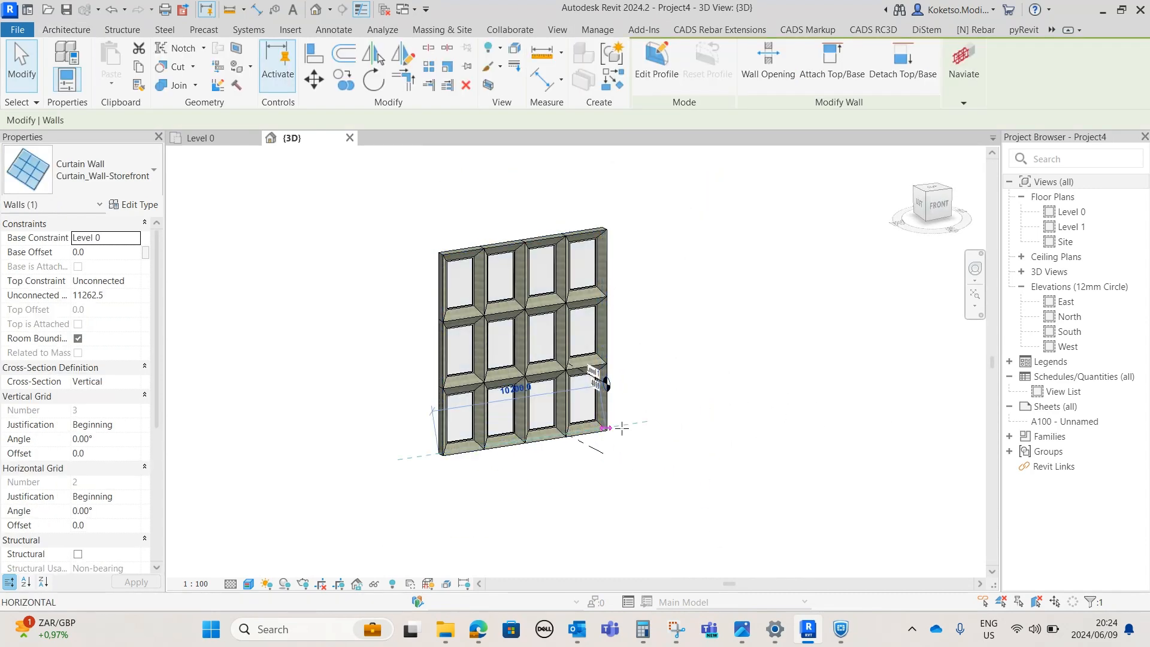
left_click_drag(769, 414, 837, 392)
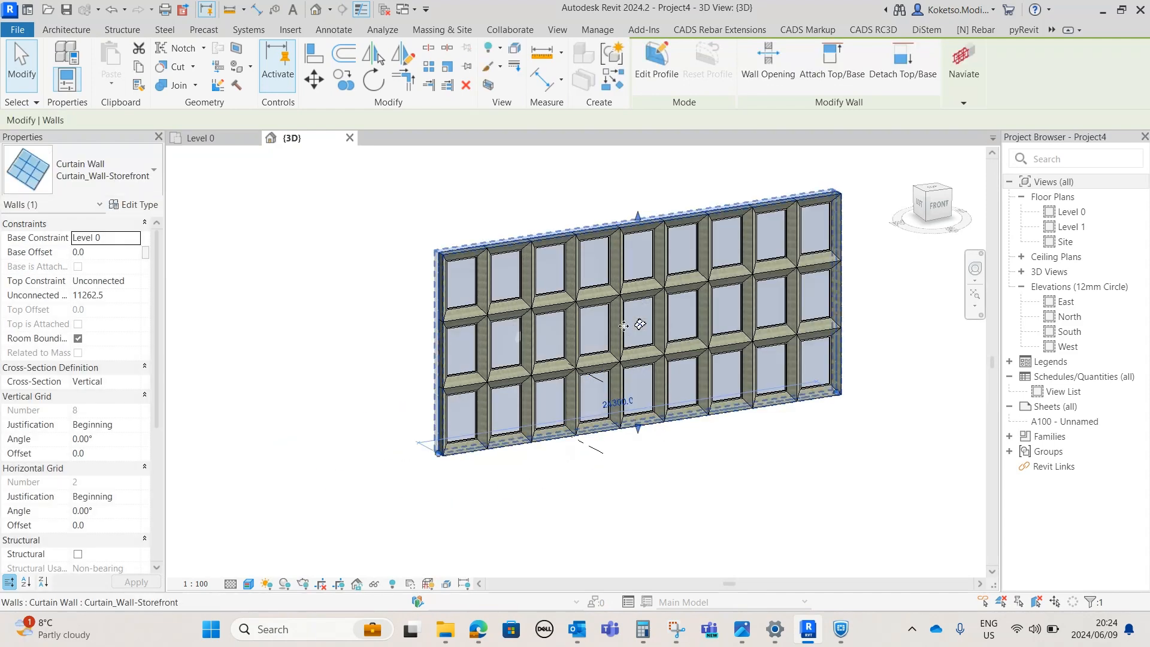
scroll(659, 359, "down", 2)
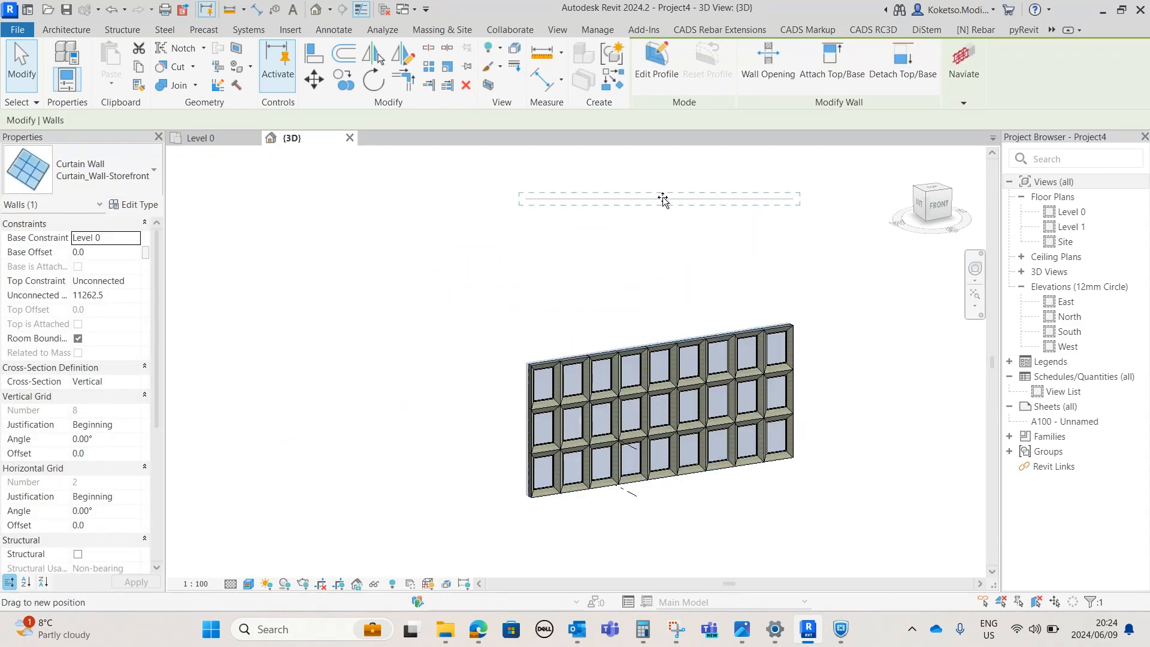
left_click_drag(662, 199, 660, 196)
middle_click_drag(650, 335, 657, 338, "shift")
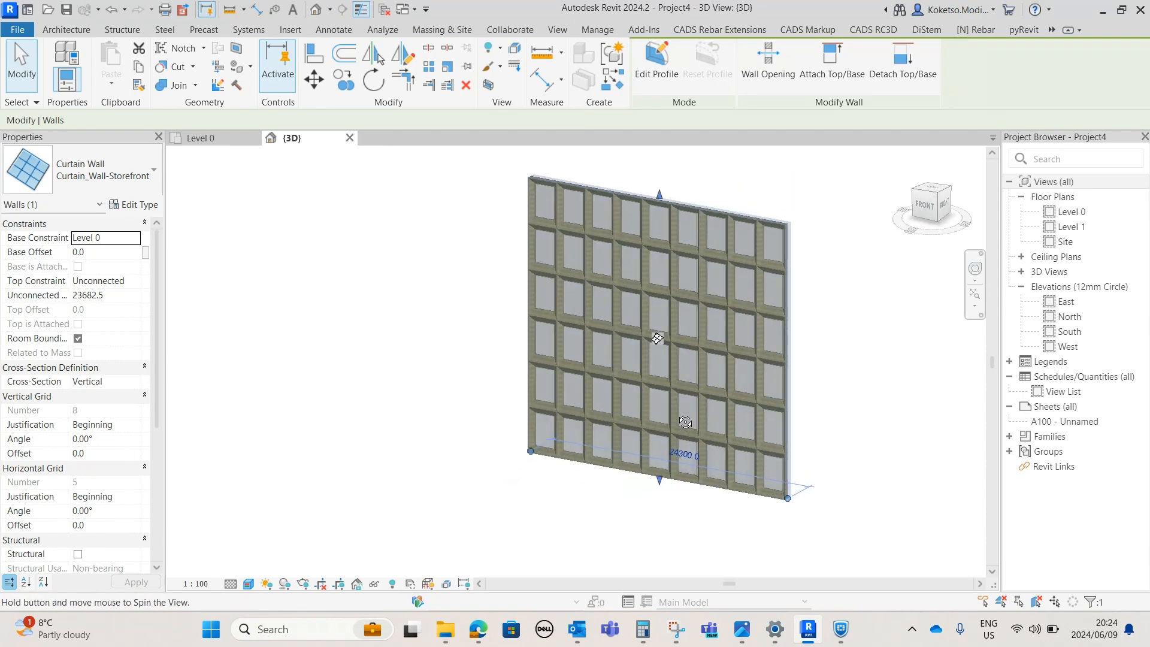
middle_click_drag(685, 421, 896, 390, "shift")
middle_click_drag(806, 385, 868, 392, "shift")
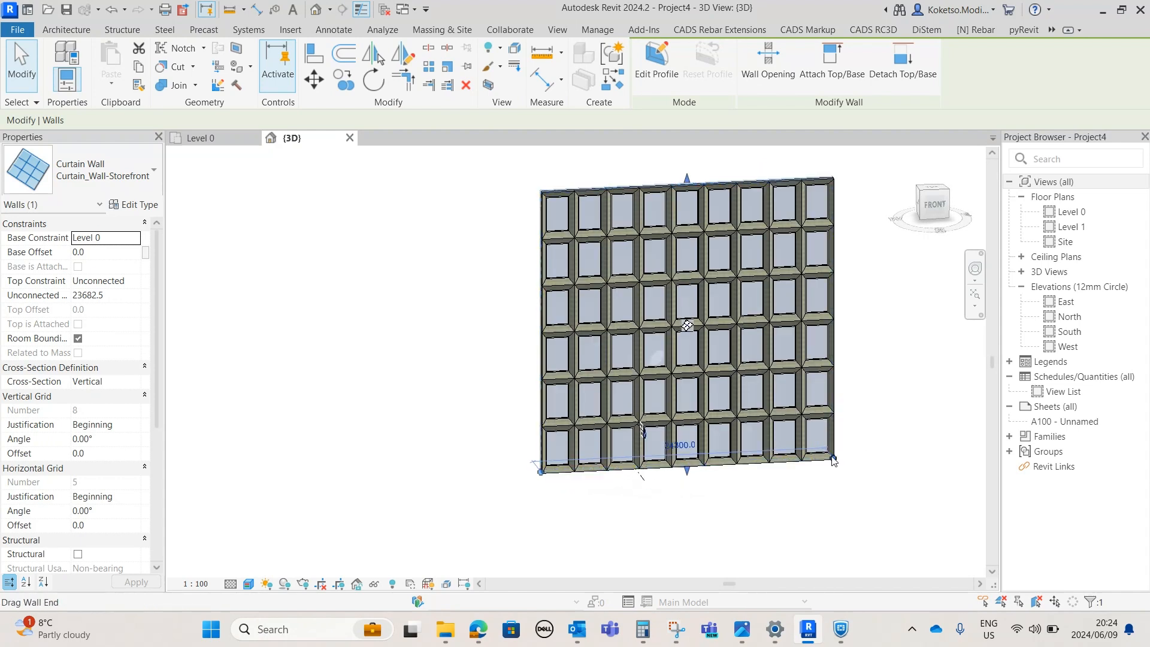
Extend the curtain wall's end to make it twelve panels wide and view the whole facade in 3D.
middle_click_drag(833, 460, 753, 448)
left_click_drag(746, 443, 866, 430)
scroll(738, 488, "down", 1)
middle_click_drag(739, 489, 662, 504)
scroll(707, 540, "up", 3)
scroll(707, 540, "down", 2)
left_click(685, 518)
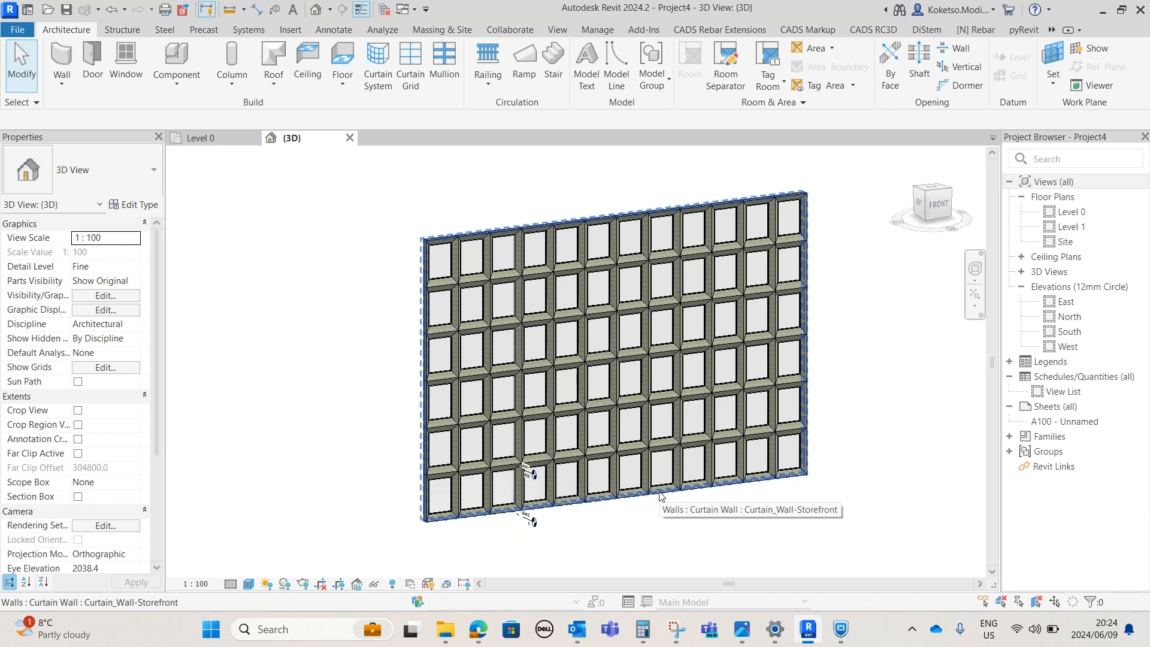
middle_click_drag(661, 496, 658, 525, "shift")
scroll(659, 525, "up", 1)
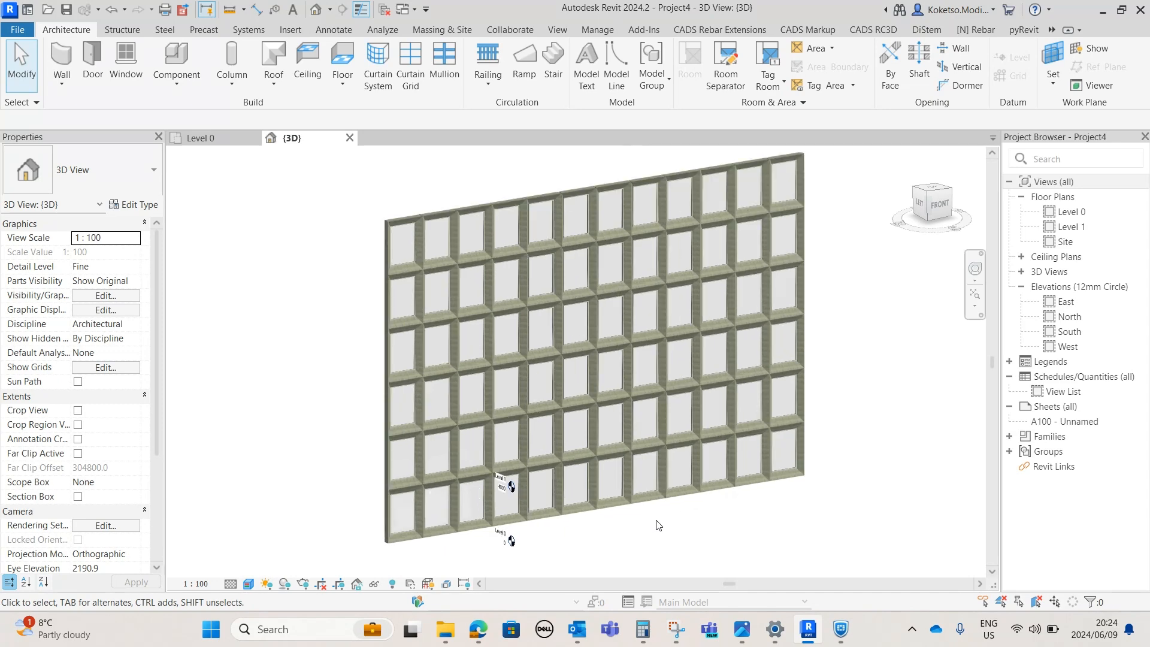